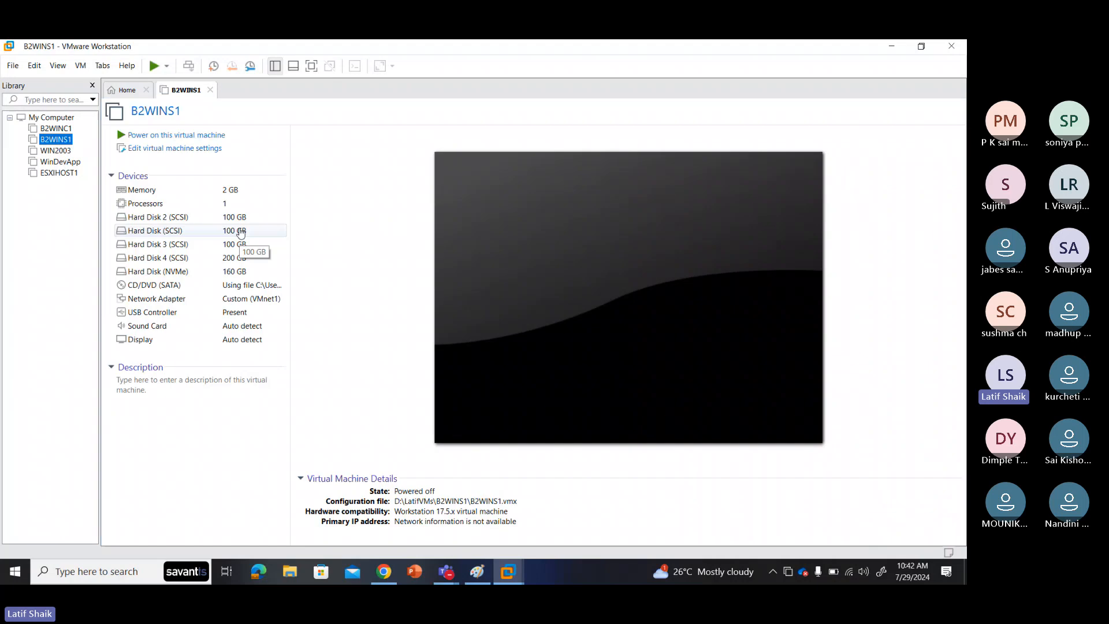
Step: Power on the B2WINS1 and B2WINC1 virtual machines, then return to the B2WINS1 tab
{"action": "left_click", "coordinate": [52, 128]}
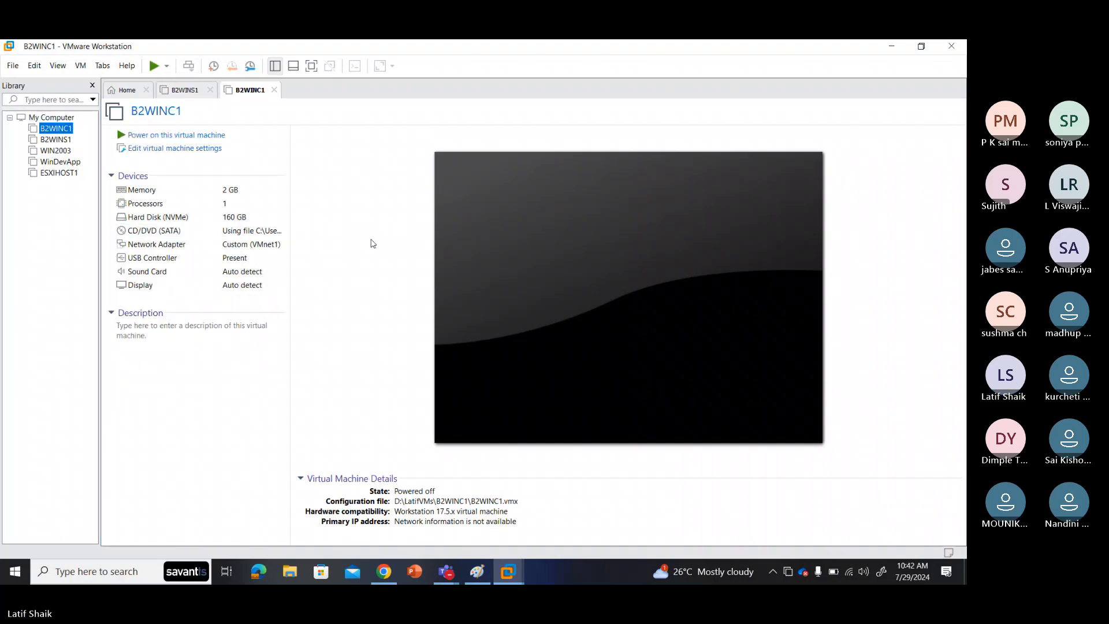
{"action": "left_click", "coordinate": [186, 91]}
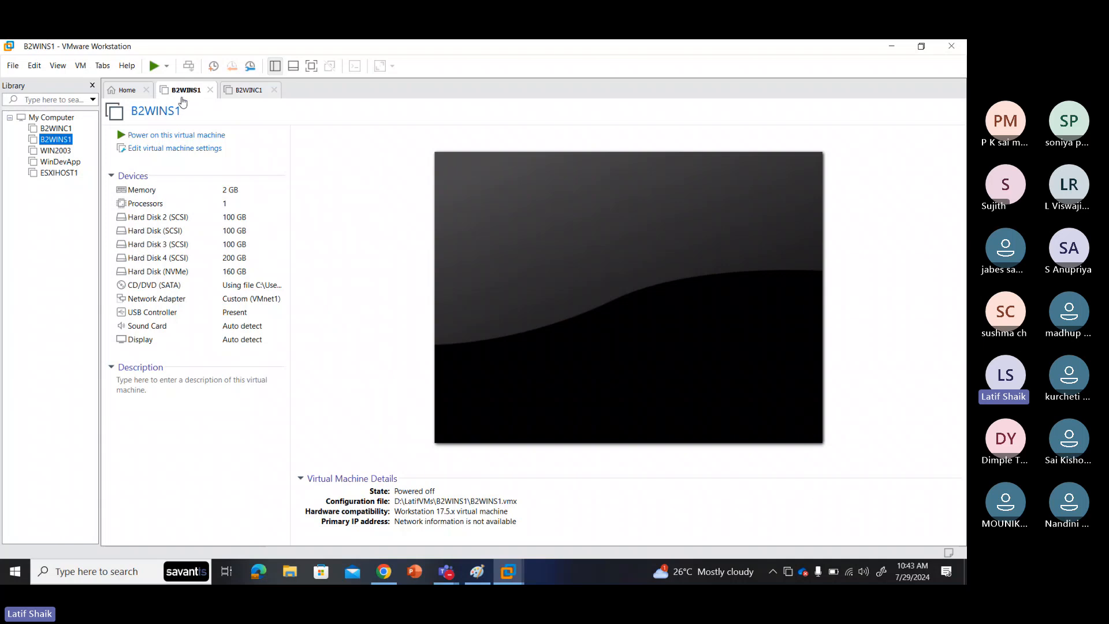
{"action": "left_click", "coordinate": [195, 136]}
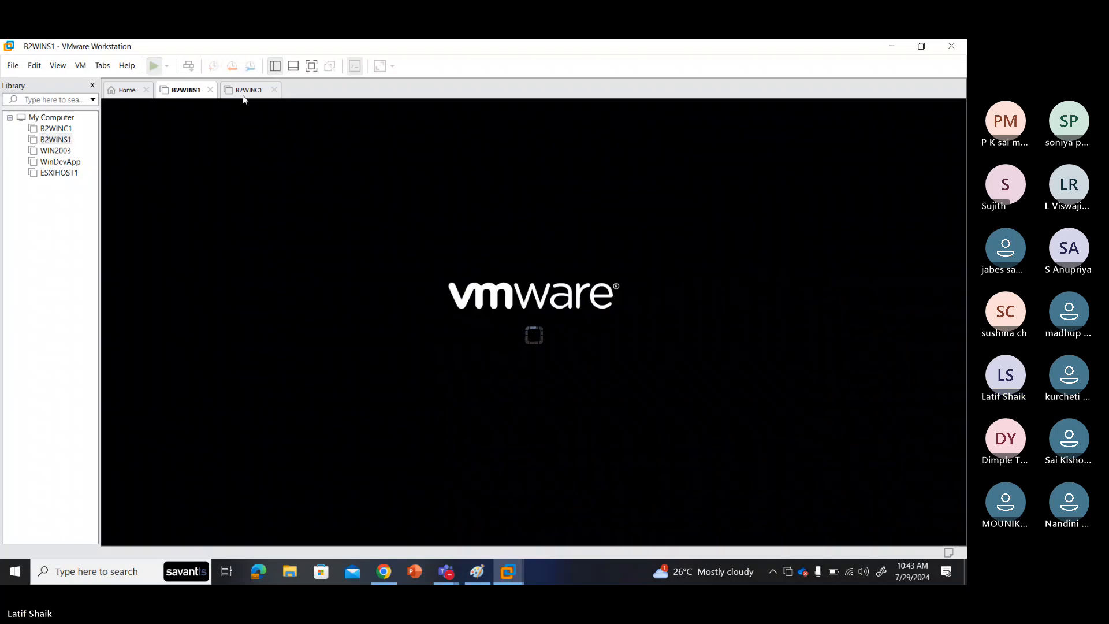
{"action": "left_click", "coordinate": [248, 90]}
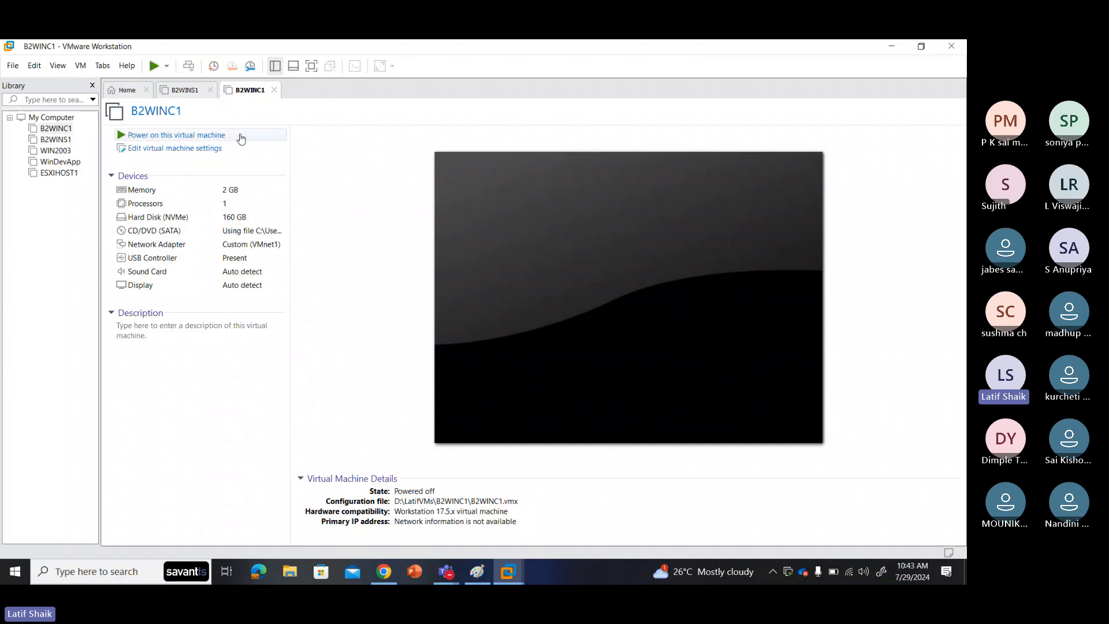
{"action": "left_click", "coordinate": [208, 136]}
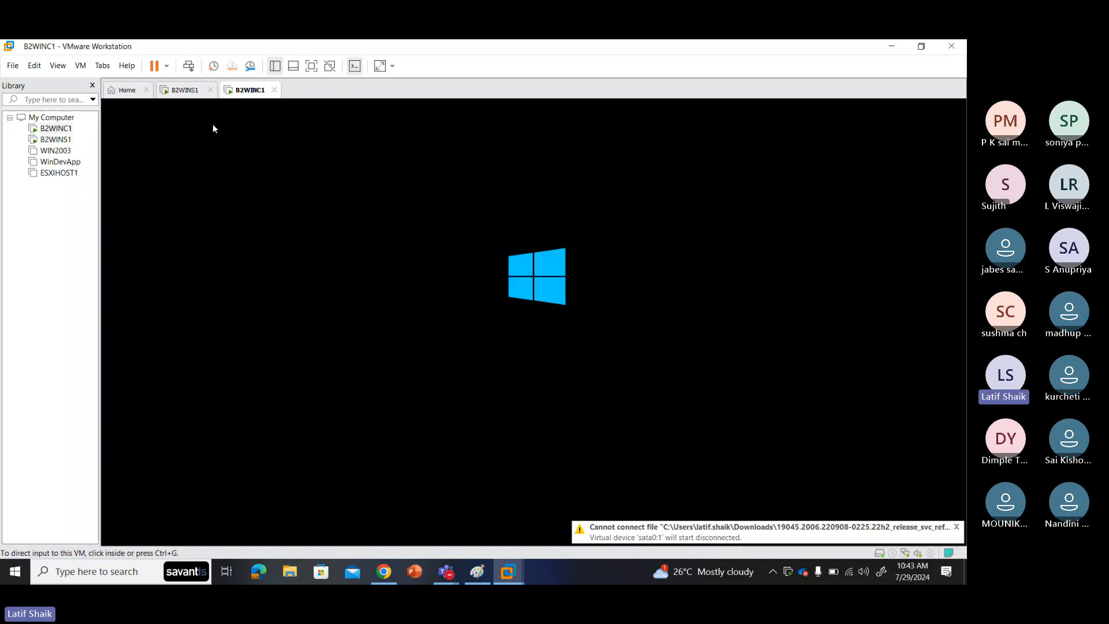
{"action": "left_click", "coordinate": [185, 89]}
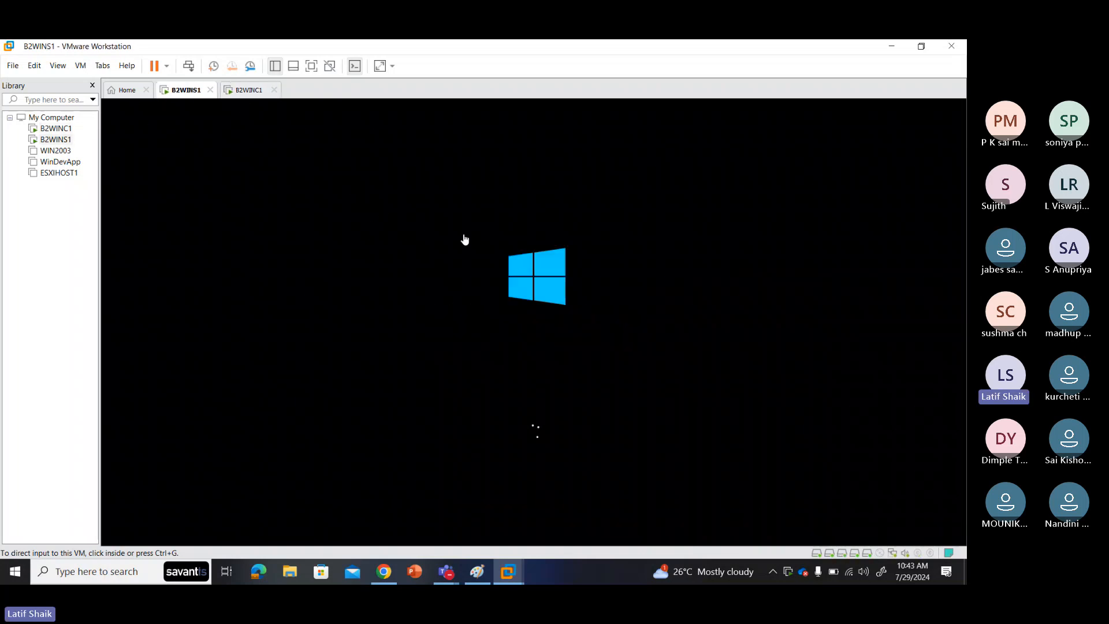
Step: Minimize VMware and draw a rectangle on the left of the Paint canvas
{"action": "left_click", "coordinate": [890, 48]}
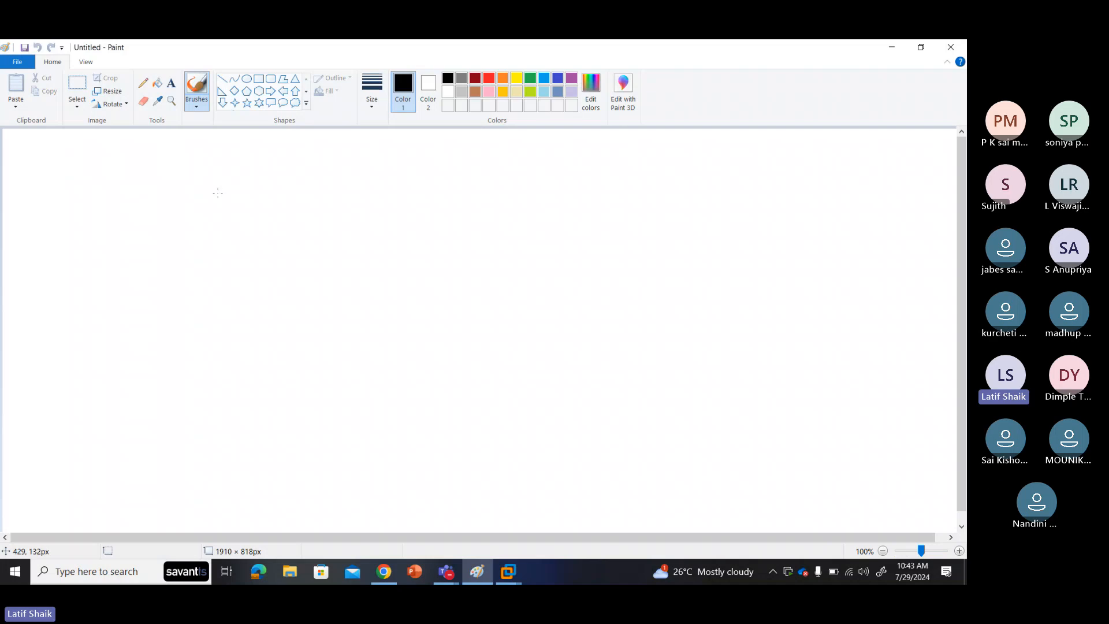
{"action": "left_click", "coordinate": [259, 79]}
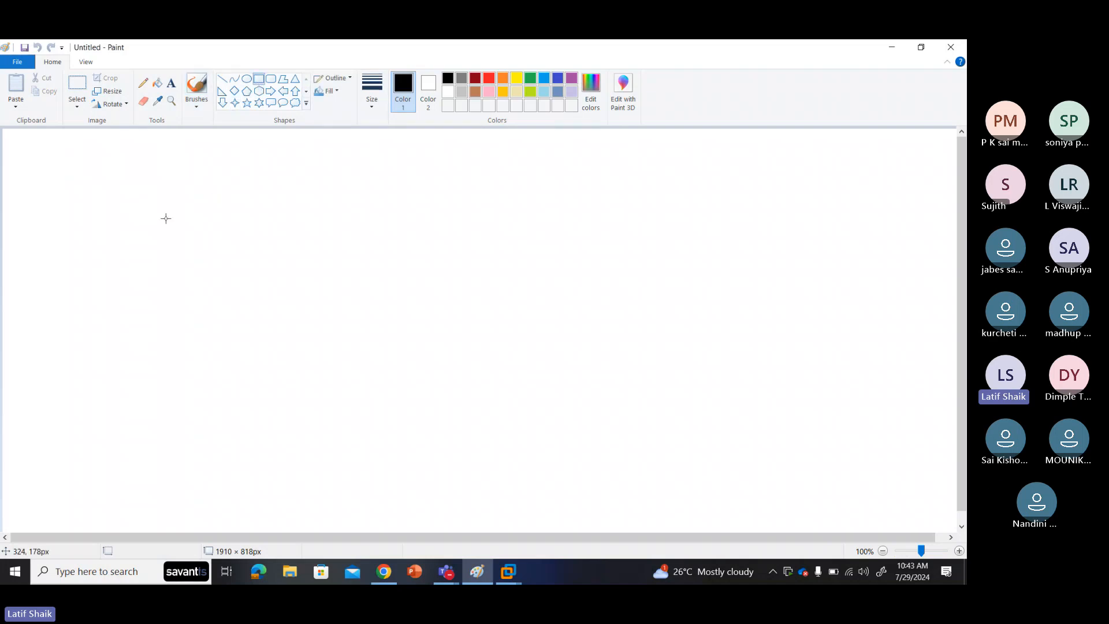
{"action": "left_click_drag", "start_coordinate": [163, 186], "coordinate": [312, 310]}
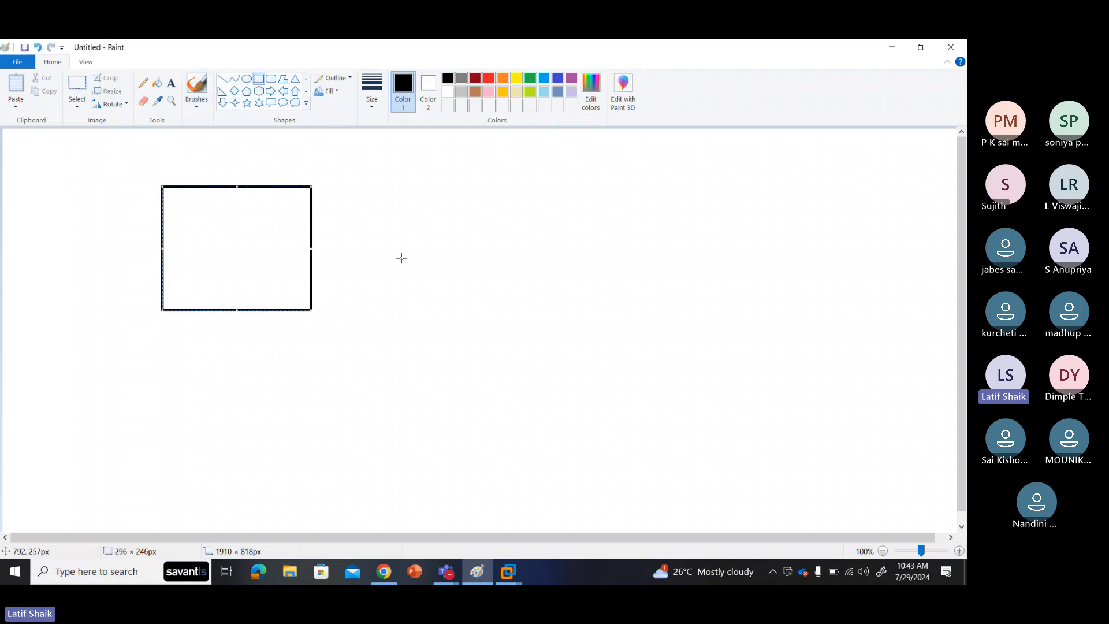
Step: Add the label 'Windows Server 2019' beneath the rectangle
{"action": "left_click", "coordinate": [171, 83]}
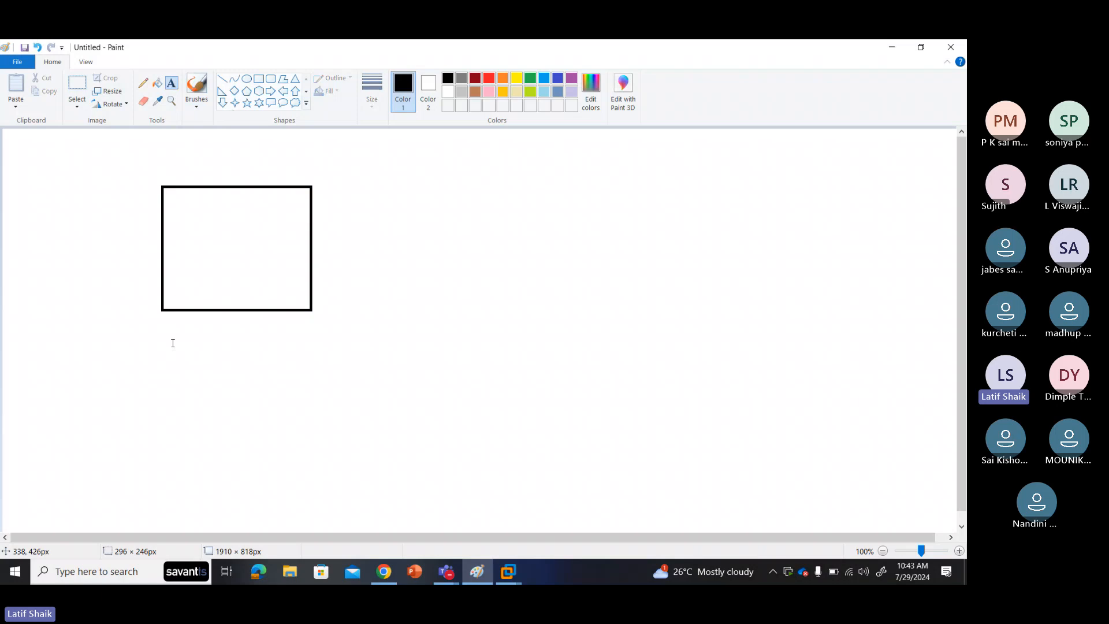
{"action": "left_click", "coordinate": [160, 324]}
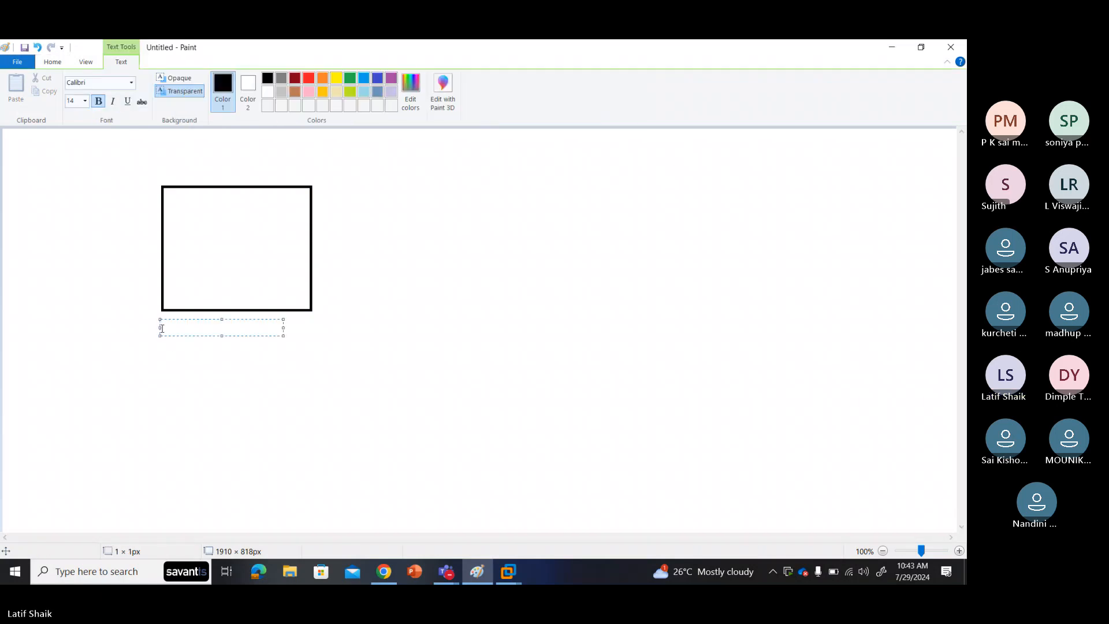
{"action": "type", "text": "Windows "}
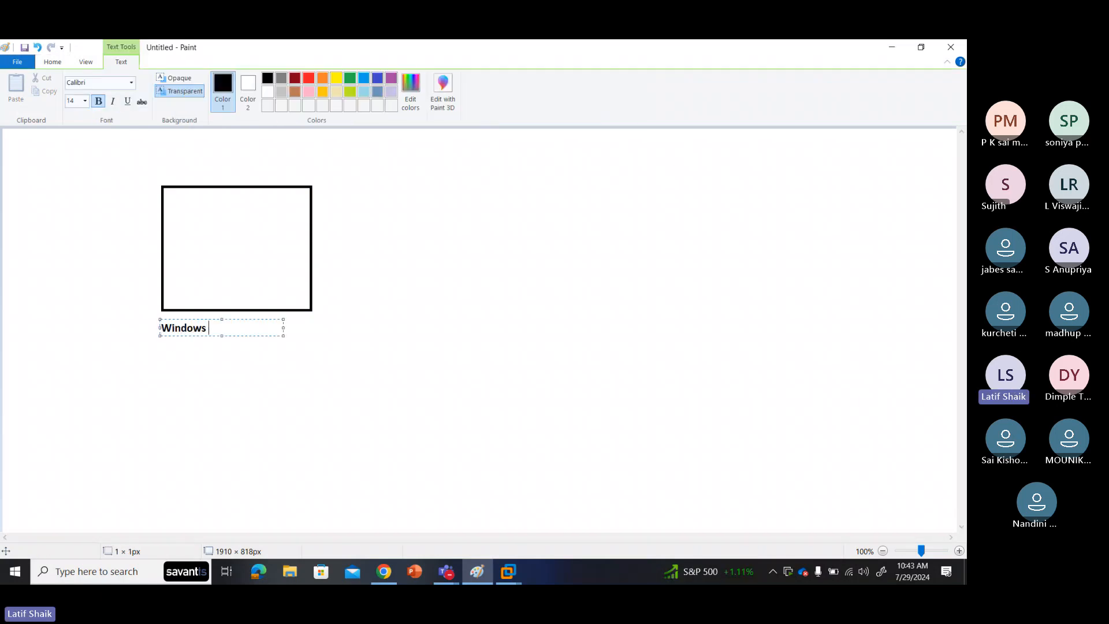
{"action": "type", "text": "Server "}
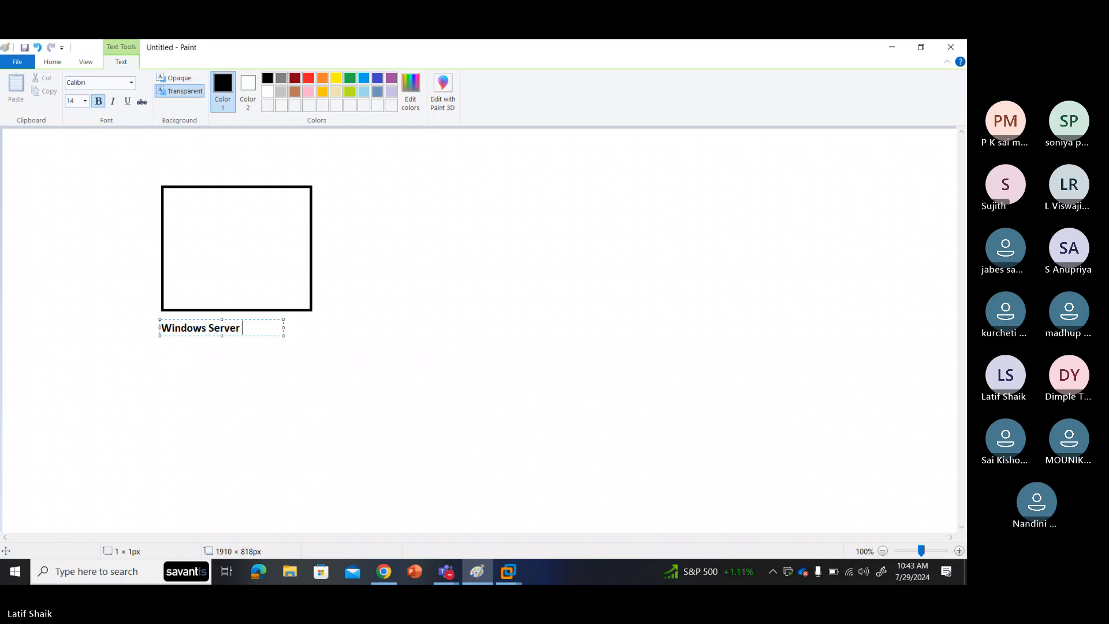
{"action": "type", "text": "2019"}
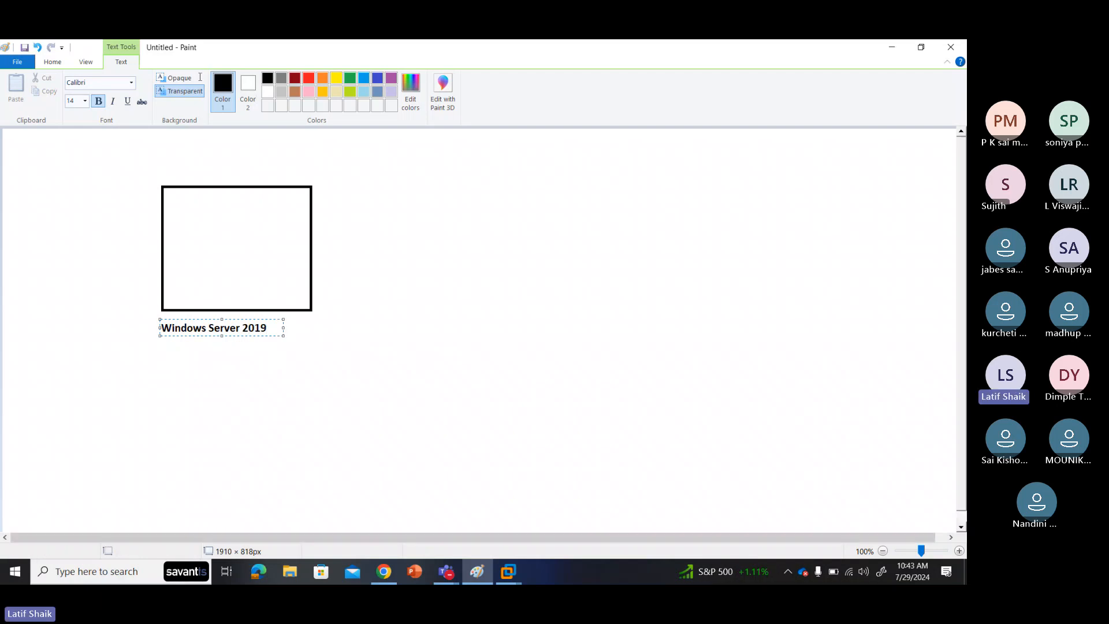
{"action": "left_click", "coordinate": [315, 331]}
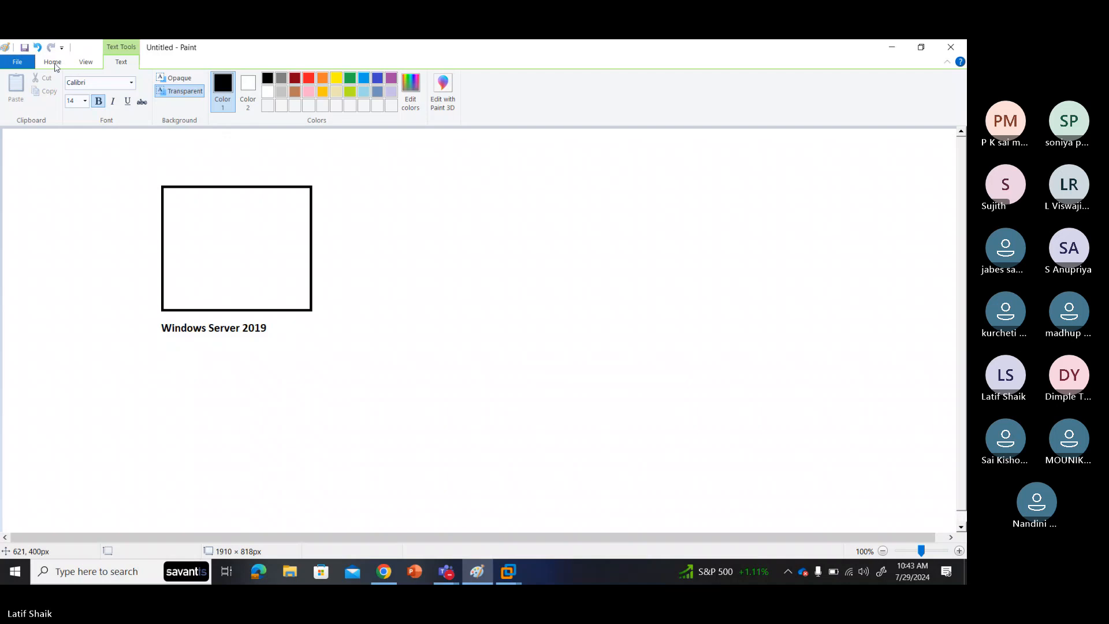
{"action": "left_click", "coordinate": [54, 63]}
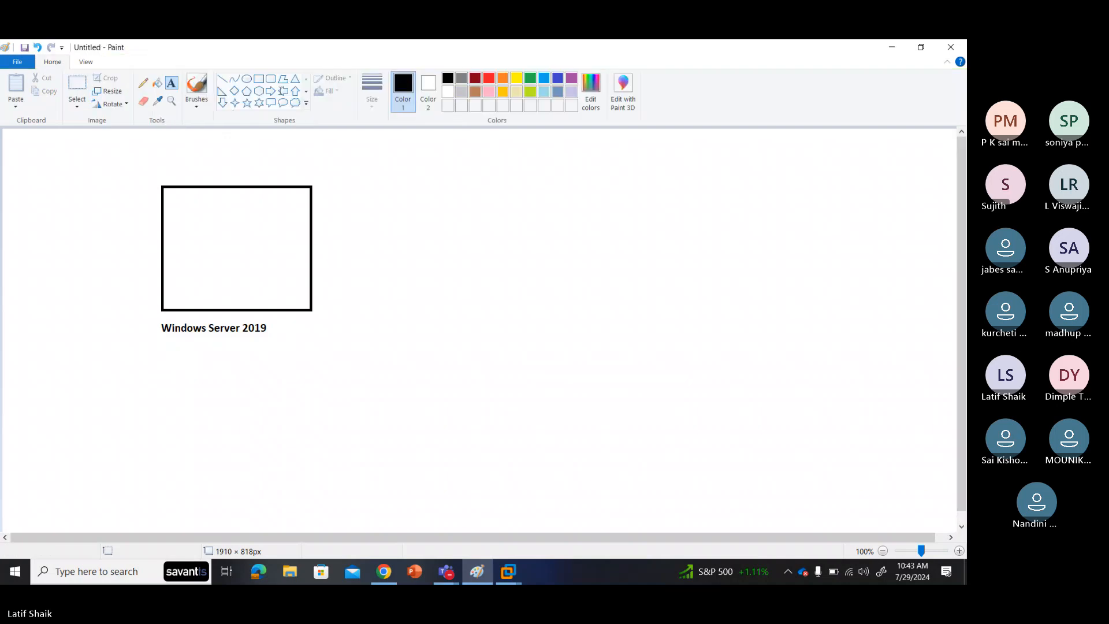
Step: Draw a second rectangle to the right of the first
{"action": "left_click", "coordinate": [259, 79]}
{"action": "mouse_move", "coordinate": [416, 184]}
{"action": "left_mouse_down"}
{"action": "mouse_move", "coordinate": [572, 317]}
{"action": "mouse_move", "coordinate": [559, 309]}
{"action": "left_mouse_up"}
{"action": "left_click", "coordinate": [566, 316]}
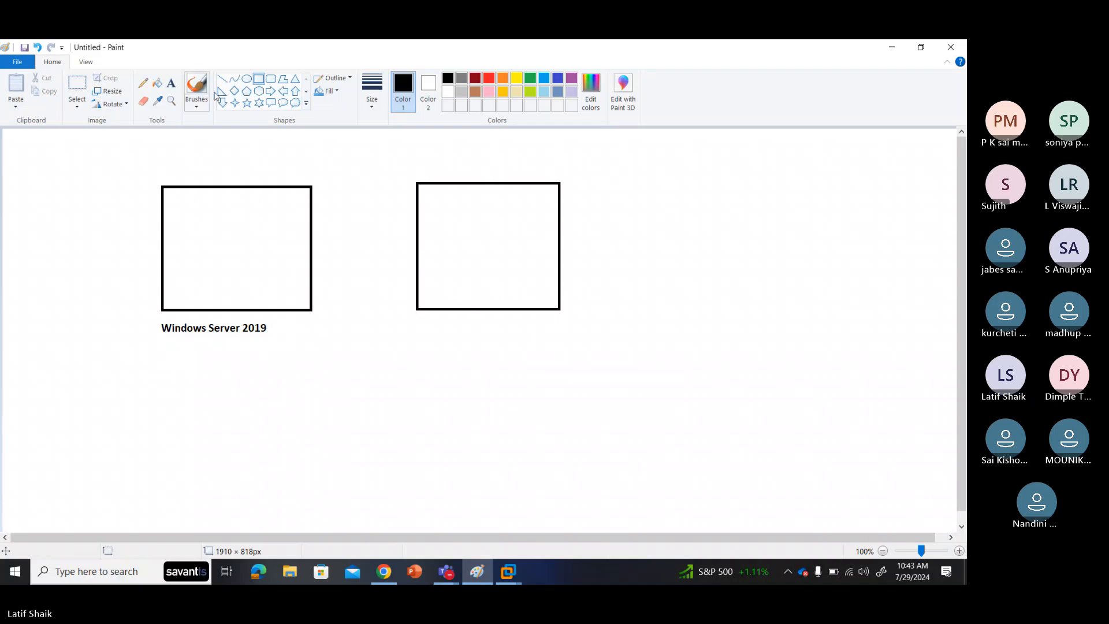
Step: Add the label 'Windows 10 Pro' beneath the second rectangle
{"action": "left_click", "coordinate": [171, 82]}
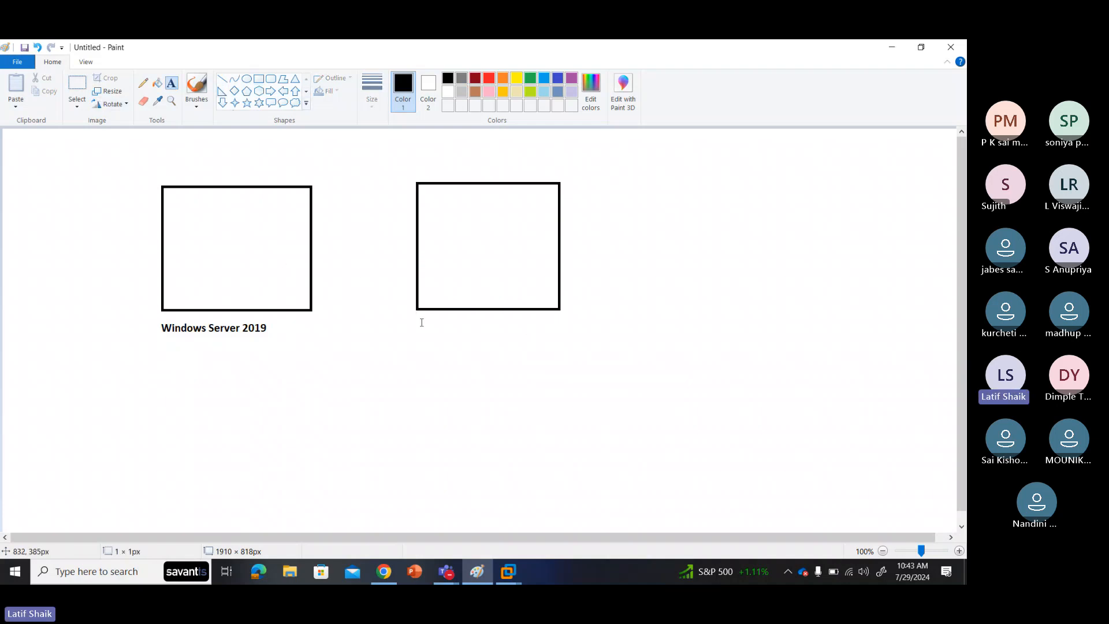
{"action": "left_click", "coordinate": [422, 321]}
{"action": "type", "text": "Wind"}
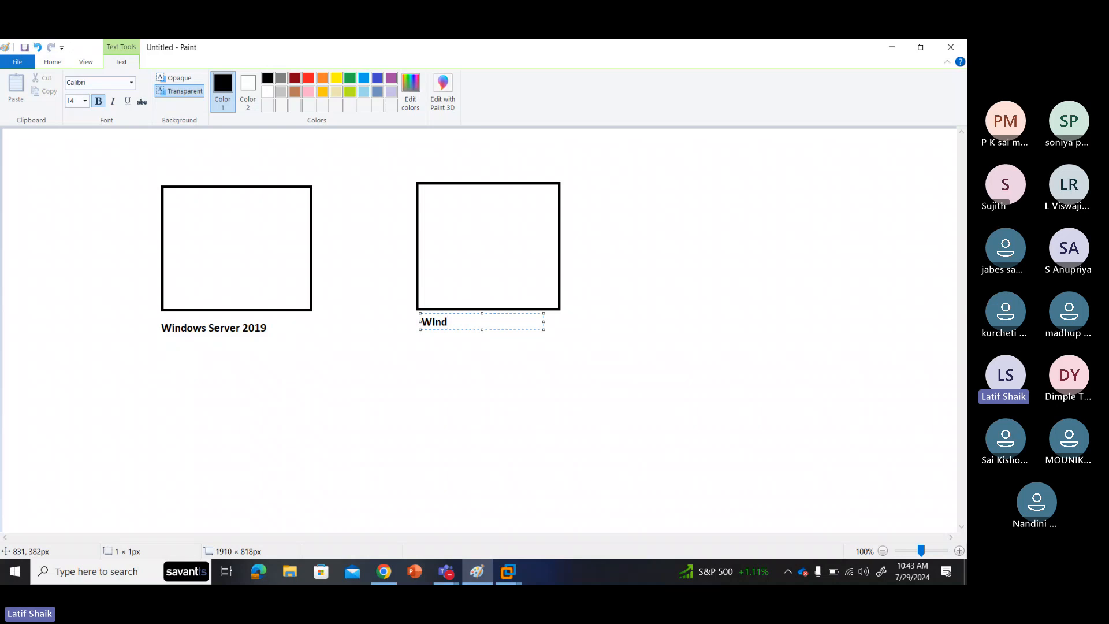
{"action": "key", "text": "BackSpace"}
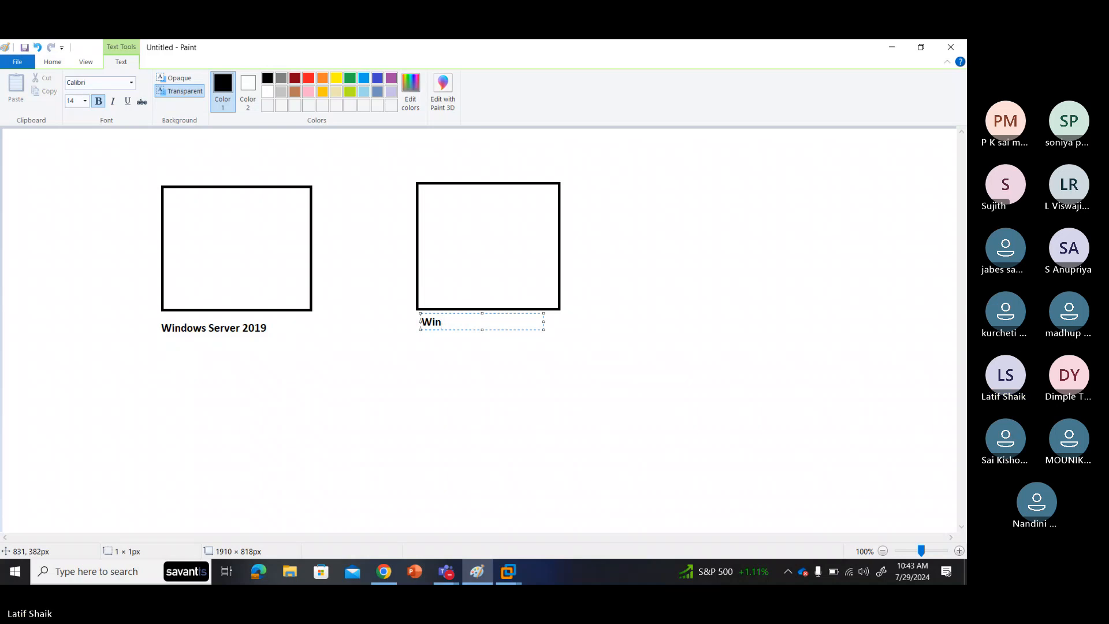
{"action": "type", "text": "dows 10"}
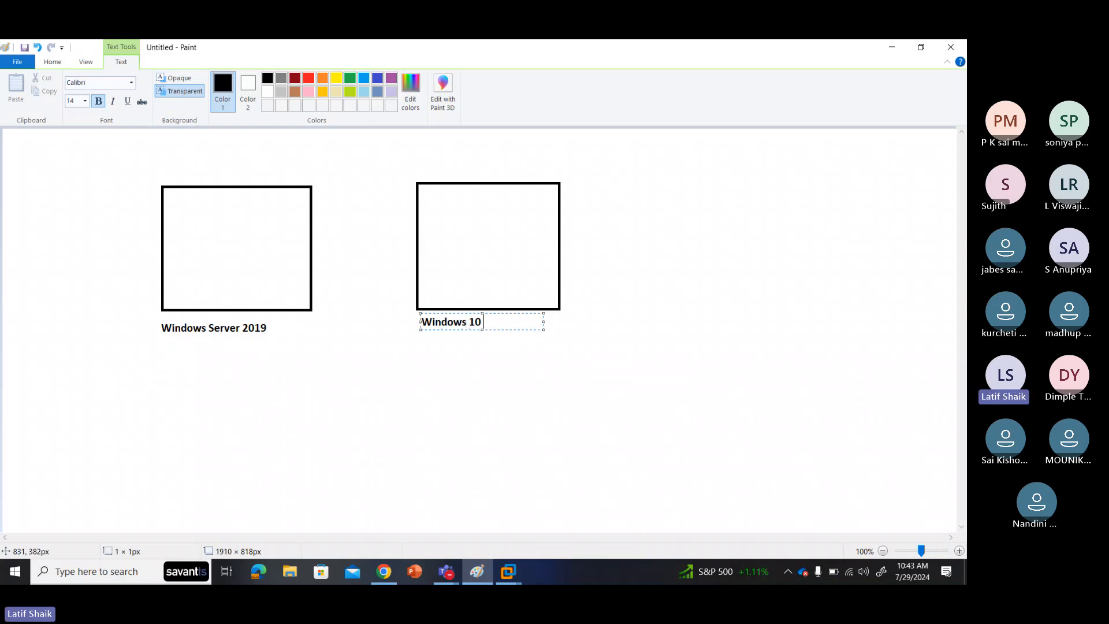
{"action": "type", "text": " Pro"}
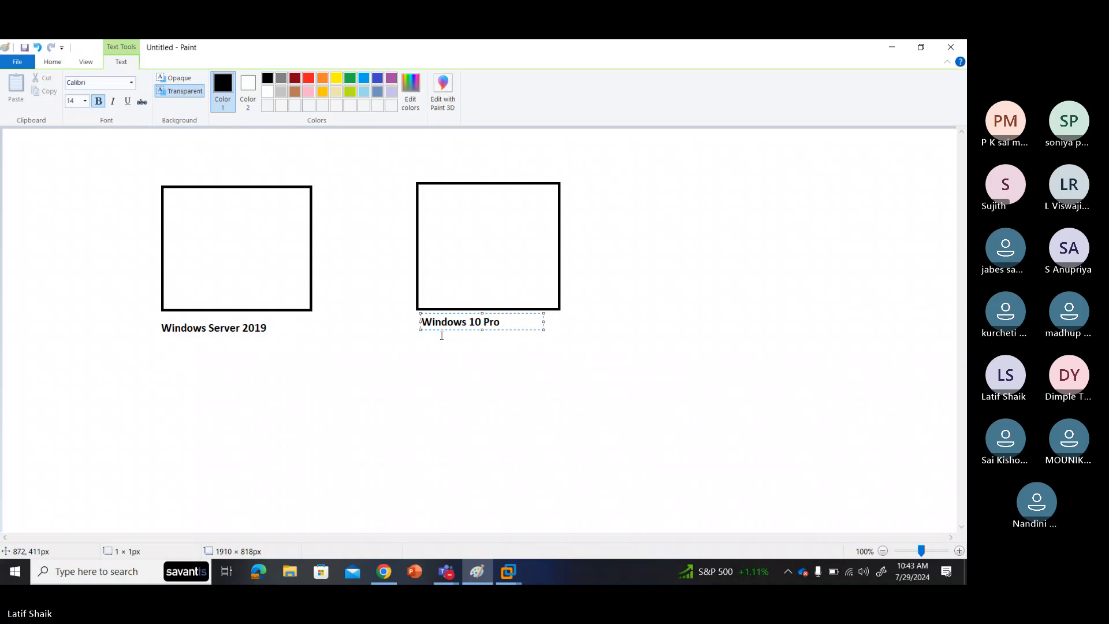
{"action": "left_click", "coordinate": [474, 362]}
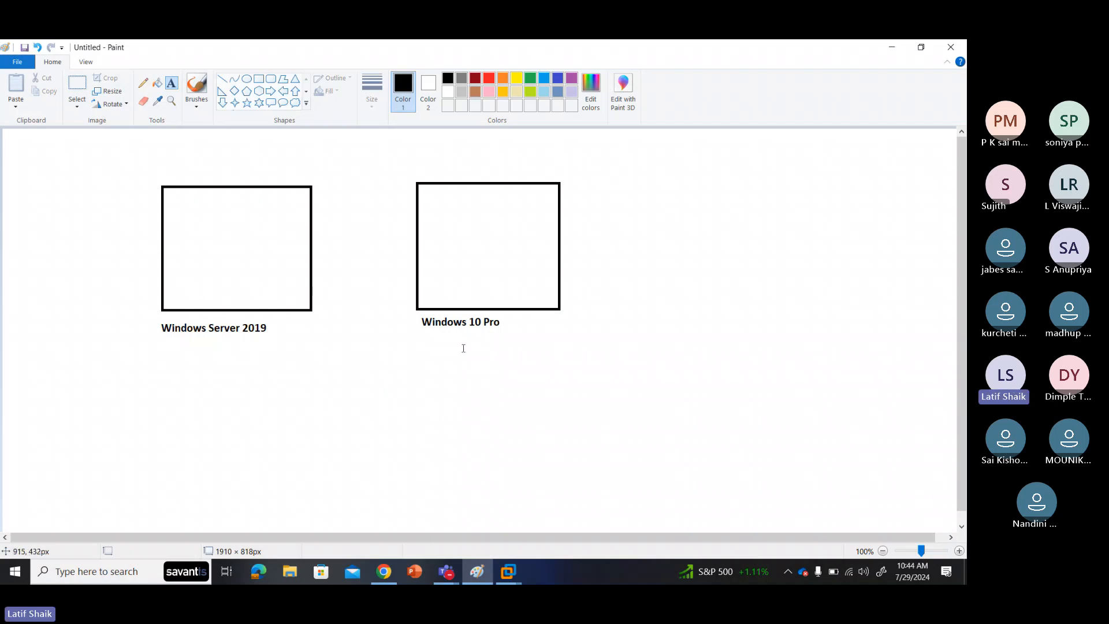
Step: Head the left box 'WINS1' and the right box 'WINC1'
{"action": "left_click", "coordinate": [165, 167]}
{"action": "type", "text": "WIN"}
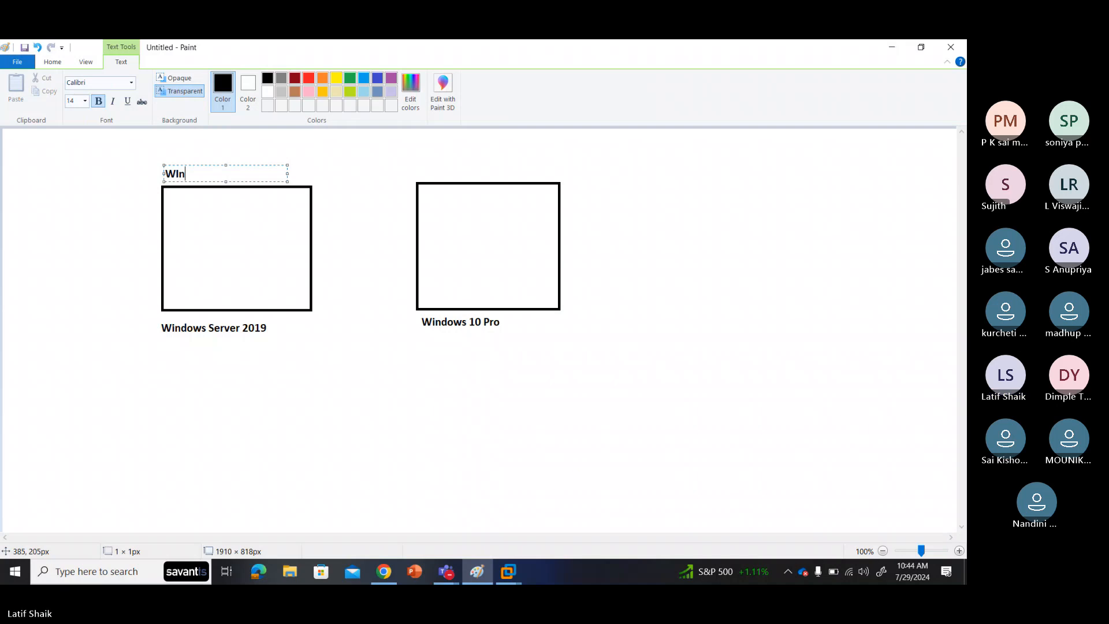
{"action": "key", "text": "BackSpace"}
{"action": "type", "text": "NS"}
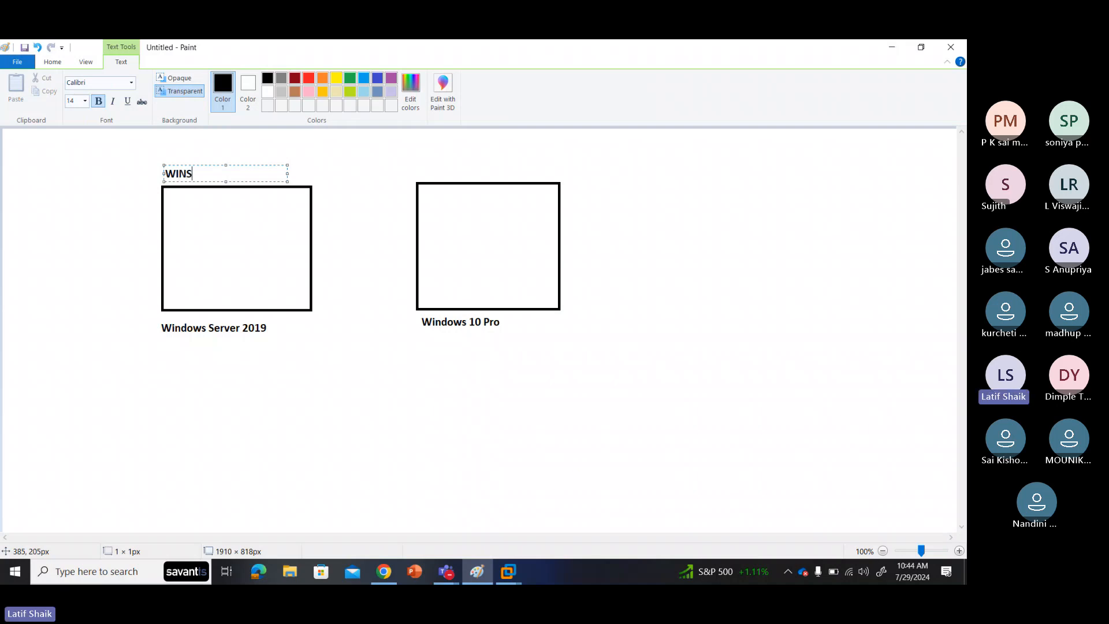
{"action": "type", "text": "1"}
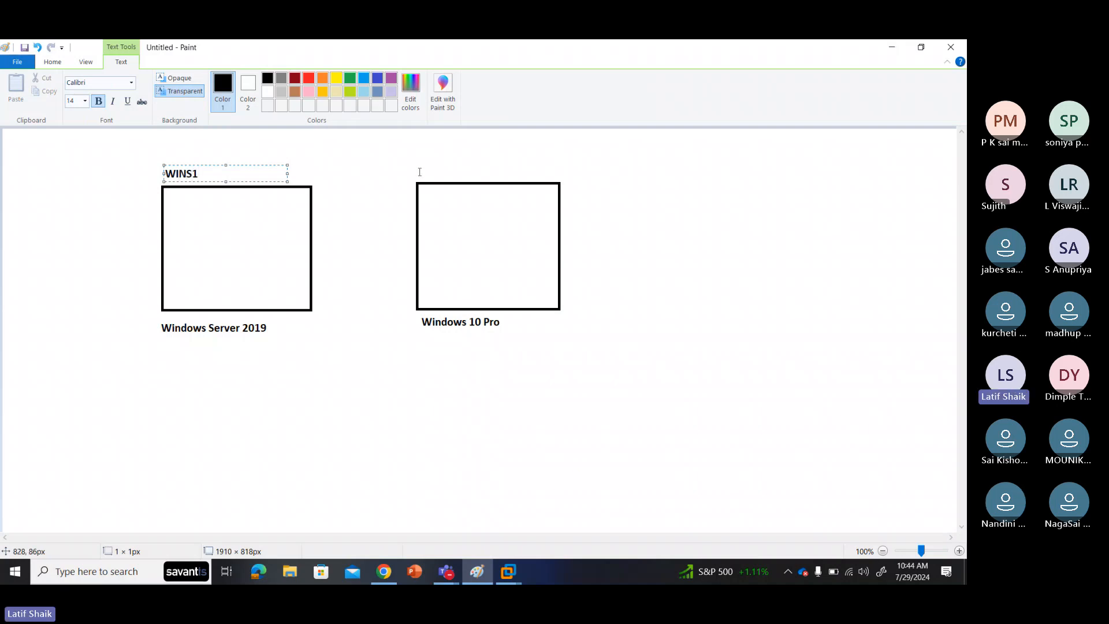
{"action": "left_click", "coordinate": [420, 173]}
{"action": "type", "text": "WINC1"}
{"action": "left_click", "coordinate": [409, 233]}
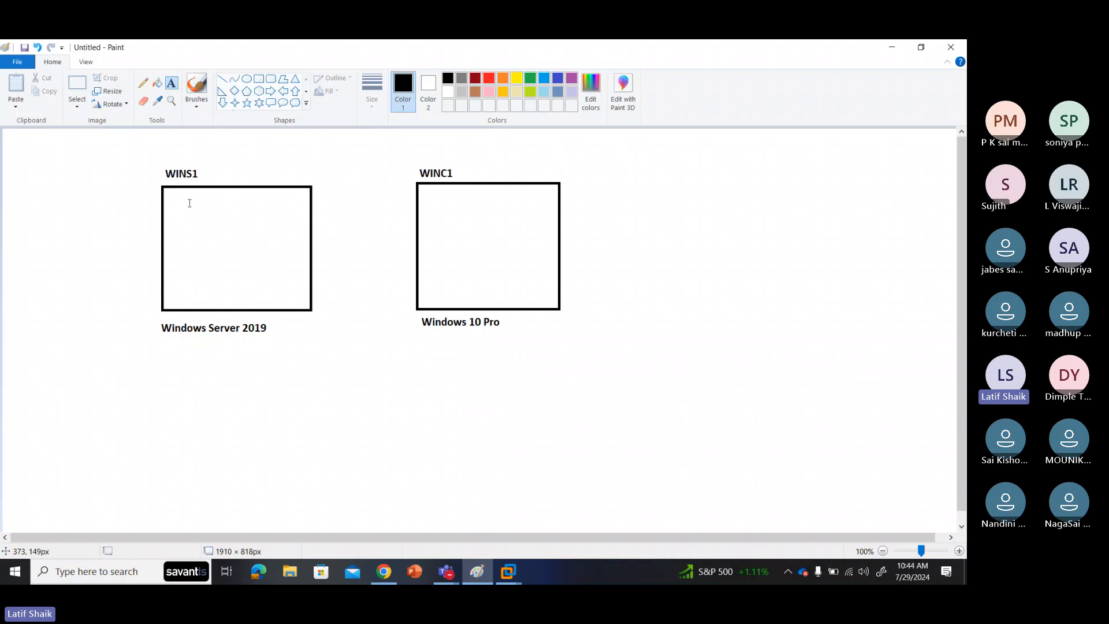
Step: Type 'ADDS Role - install and configure' inside the WINS1 box and widen the text box
{"action": "left_click", "coordinate": [184, 193]}
{"action": "type", "text": "A"}
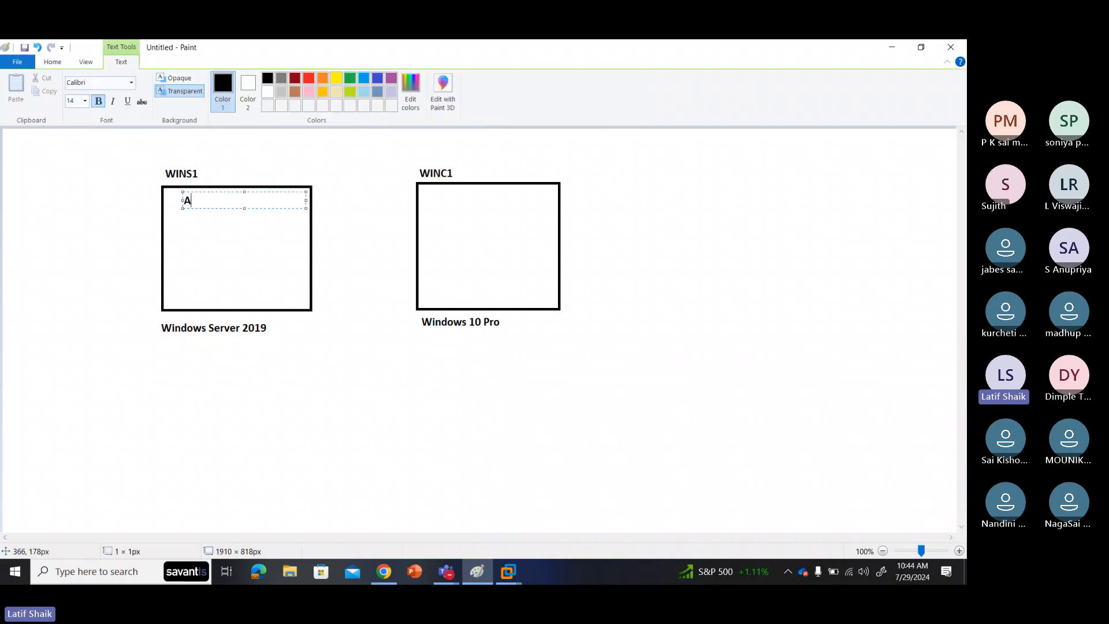
{"action": "type", "text": "DDS Role,"}
{"action": "key", "text": "BackSpace"}
{"action": "type", "text": "- installa"}
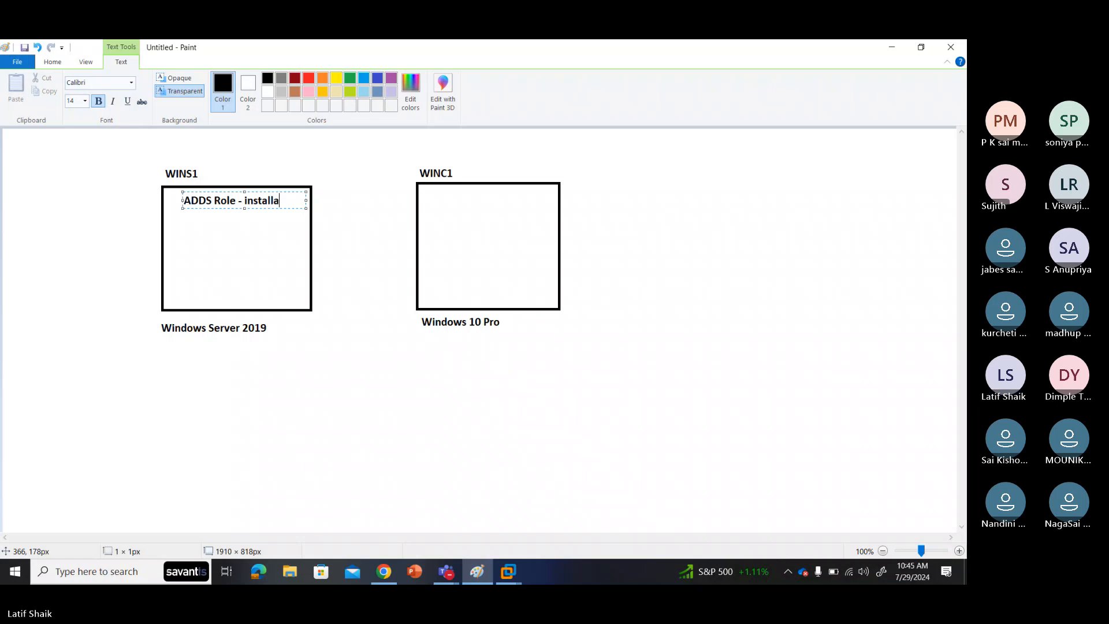
{"action": "key", "text": "BackSpace"}
{"action": "type", "text": "and configure"}
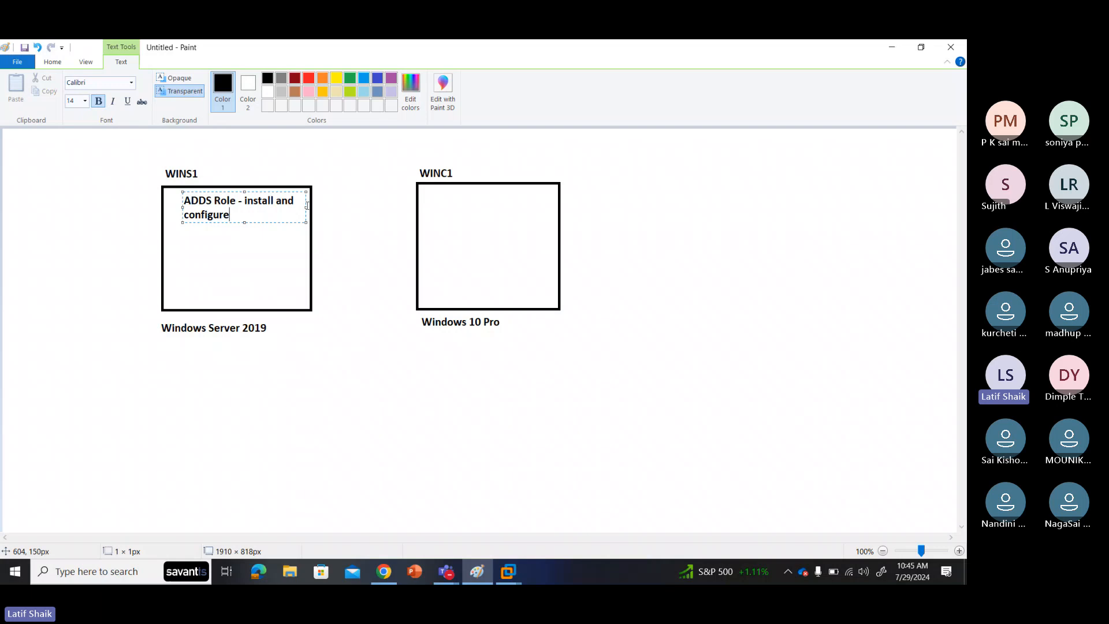
{"action": "left_click_drag", "start_coordinate": [307, 207], "coordinate": [325, 187]}
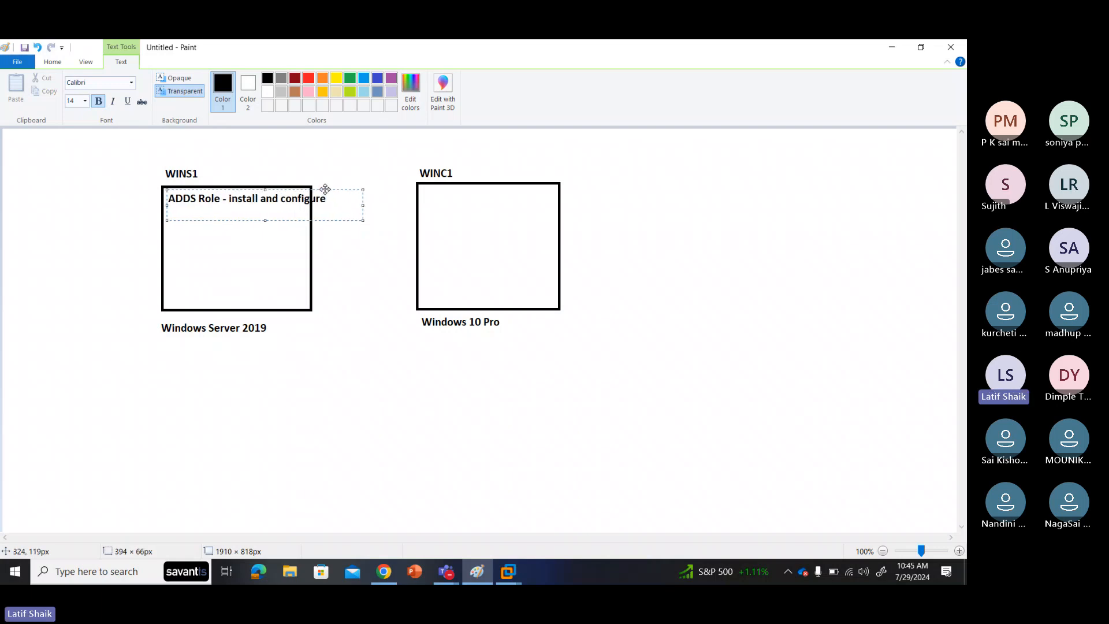
Step: Add 'Domain Controller' as the note's second line and commit it
{"action": "key", "text": "Return"}
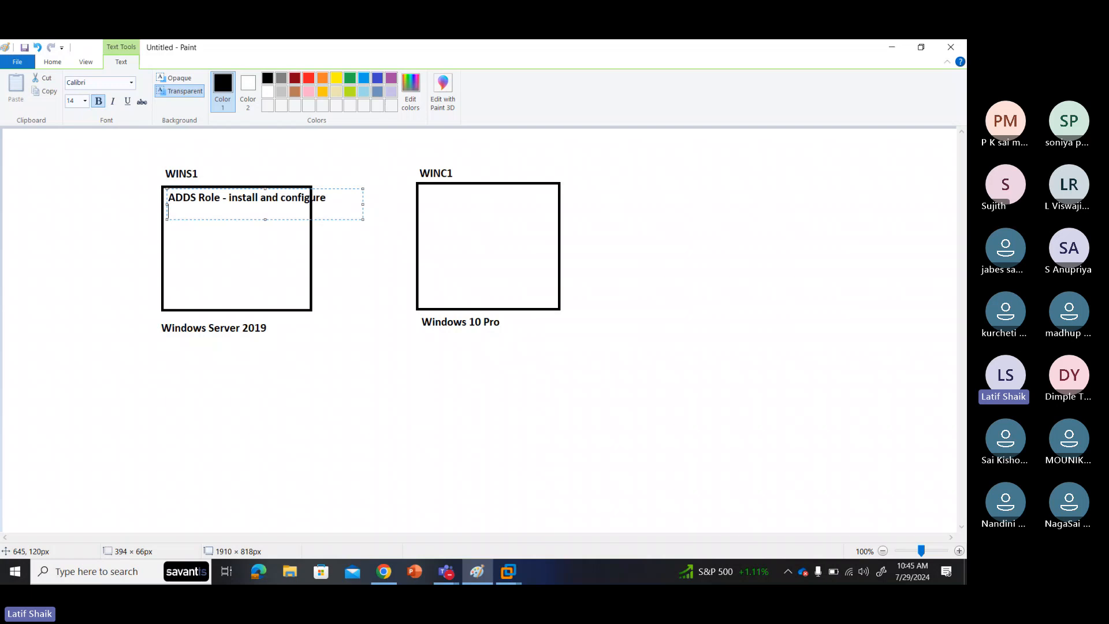
{"action": "type", "text": "DOmain"}
{"action": "key", "text": "BackSpace"}
{"action": "key", "text": "BackSpace"}
{"action": "key", "text": "BackSpace"}
{"action": "key", "text": "BackSpace"}
{"action": "key", "text": "BackSpace"}
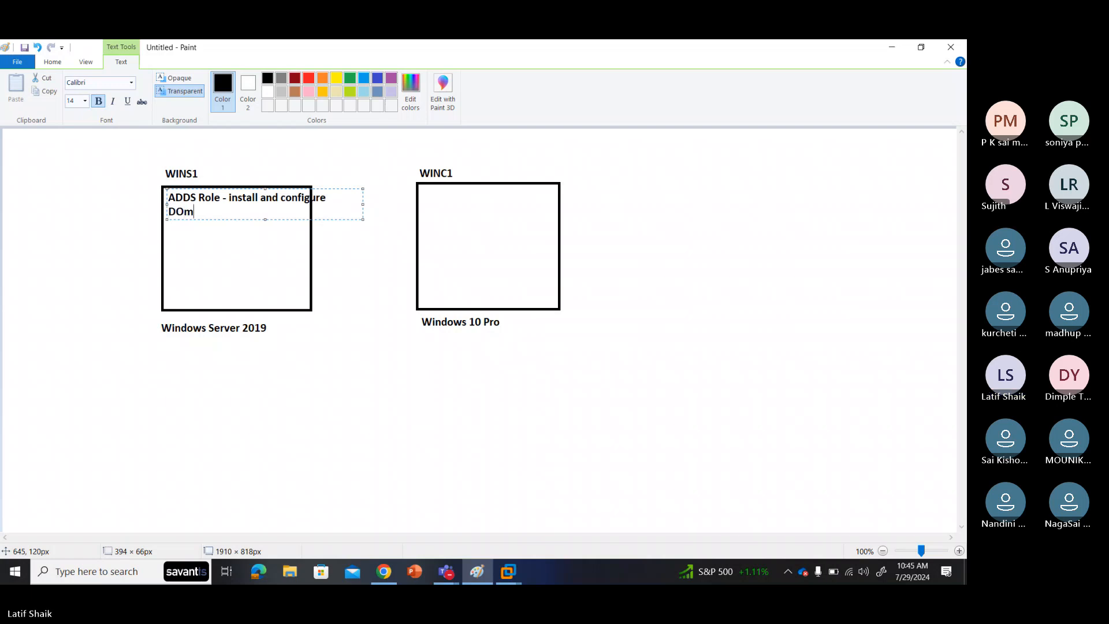
{"action": "type", "text": "omain Controller"}
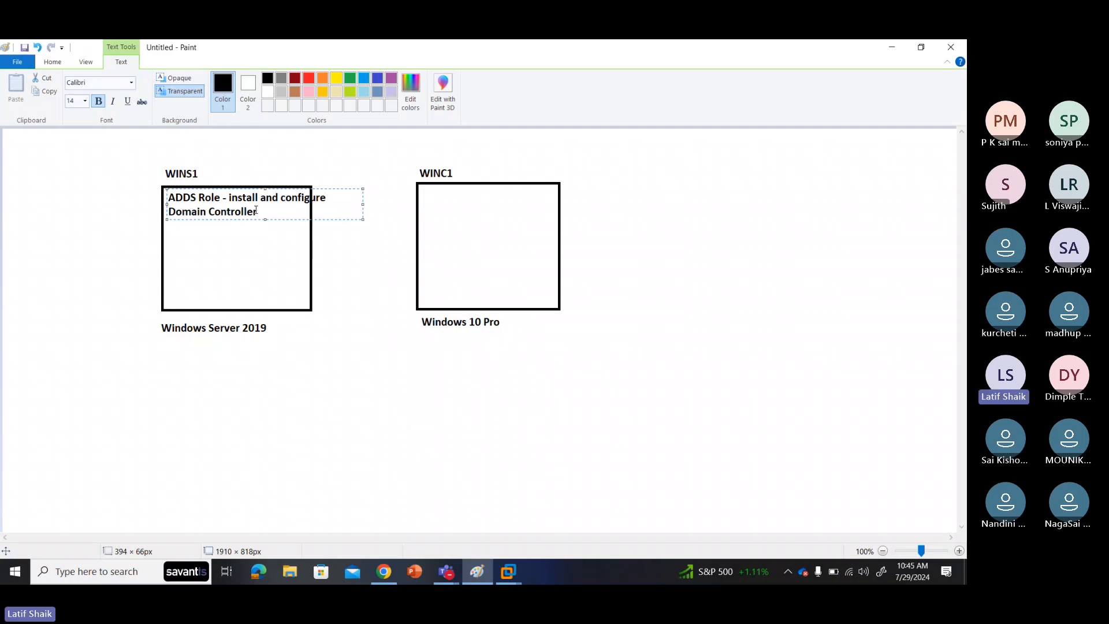
{"action": "left_click_drag", "start_coordinate": [257, 212], "coordinate": [168, 212]}
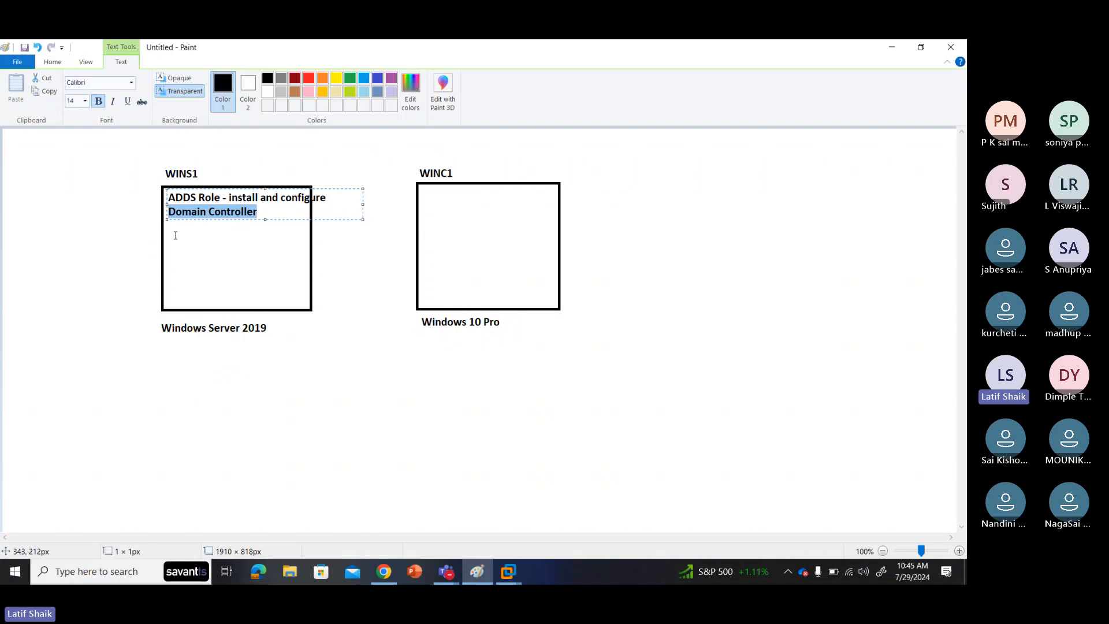
{"action": "left_click", "coordinate": [175, 235]}
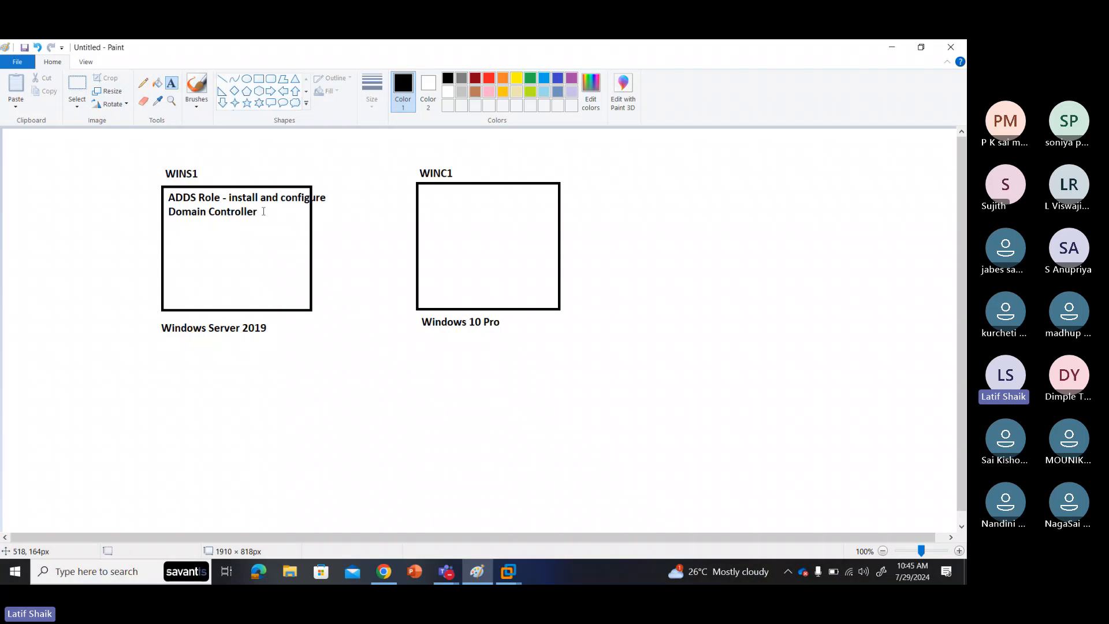
Step: Place the label 'Domain: contoso.com' above the gap between the WINS1 and WINC1 boxes
{"action": "left_click", "coordinate": [169, 218]}
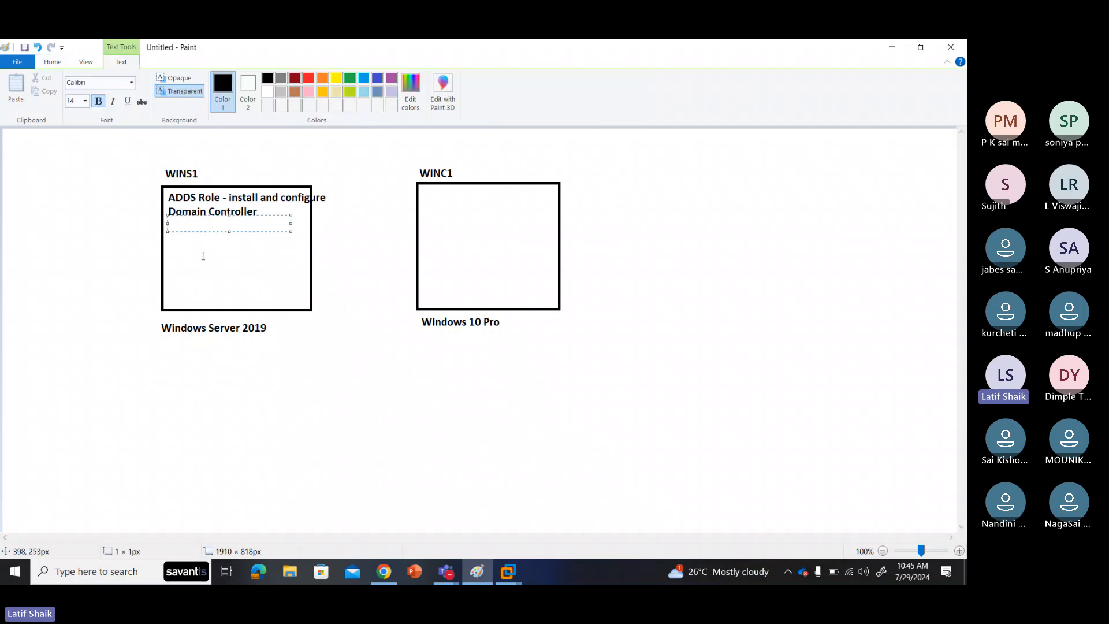
{"action": "left_click", "coordinate": [303, 168]}
{"action": "left_click", "coordinate": [303, 167]}
{"action": "type", "text": "Domain"}
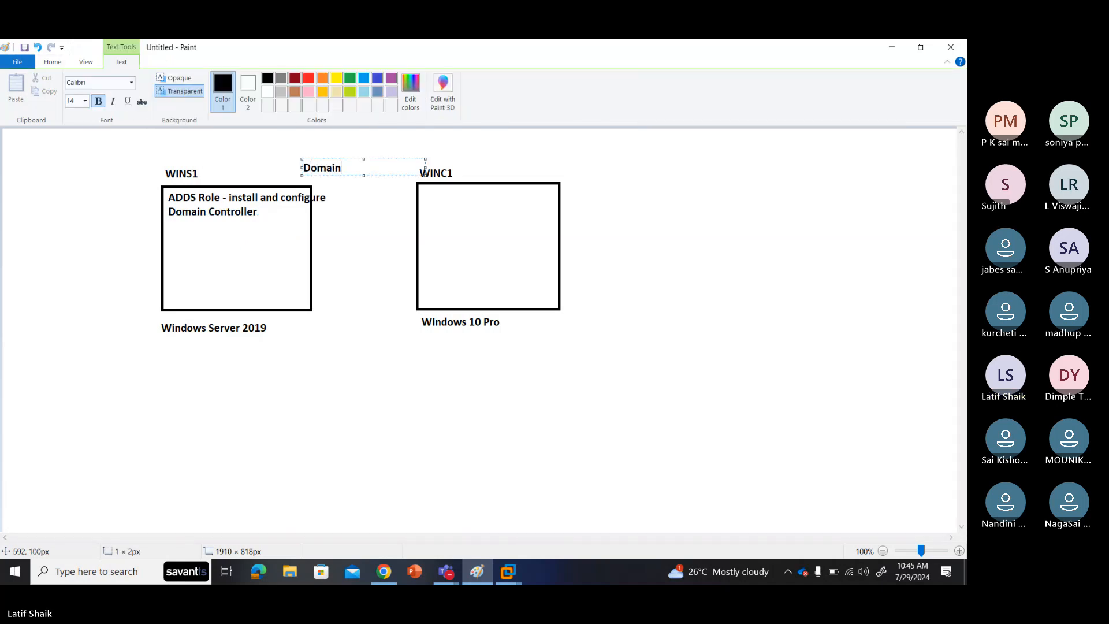
{"action": "type", "text": ": contoso"}
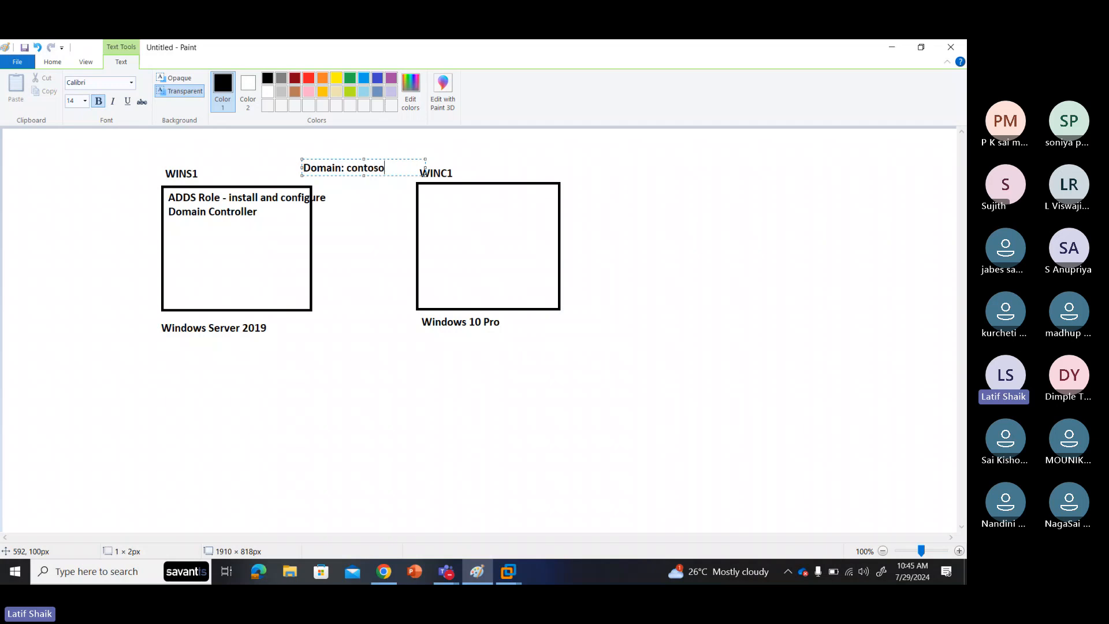
{"action": "type", "text": ".com"}
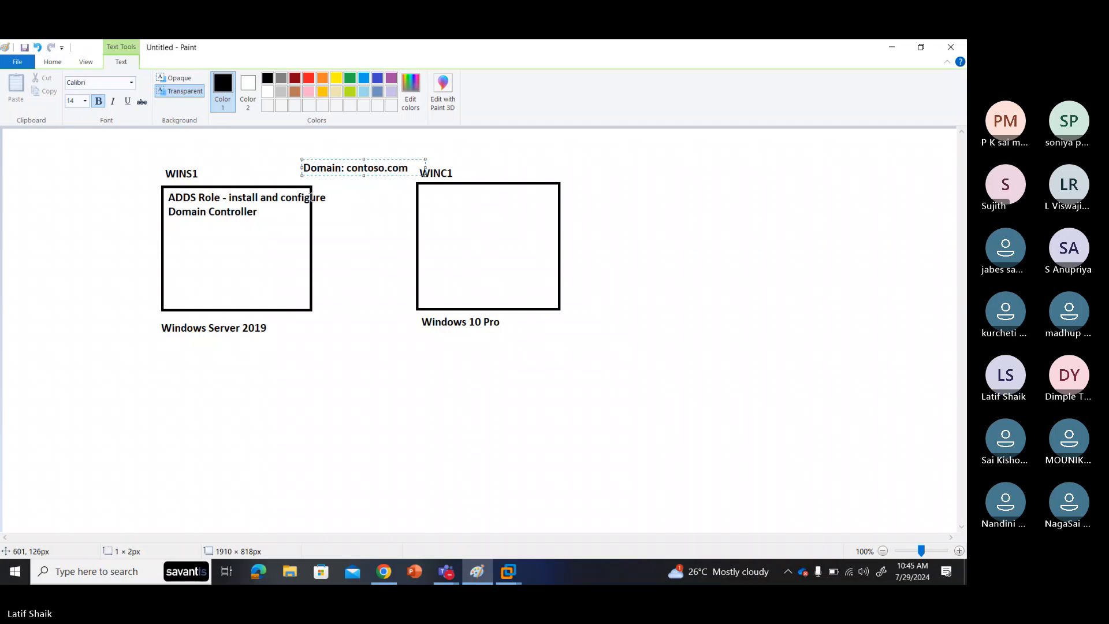
{"action": "left_click", "coordinate": [381, 230]}
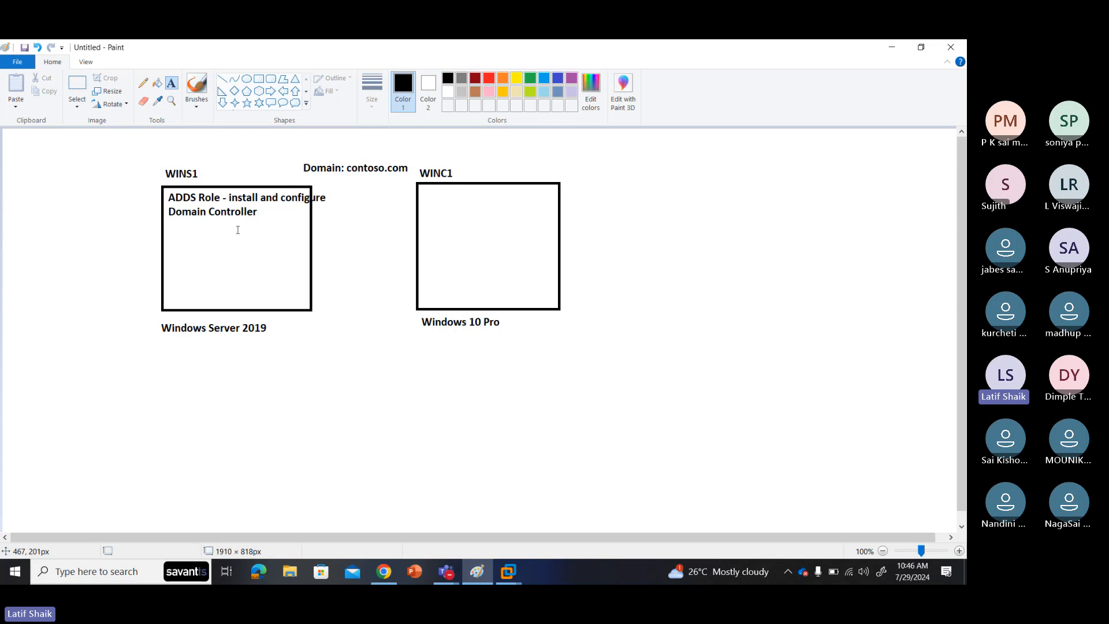
{"action": "left_click", "coordinate": [171, 225]}
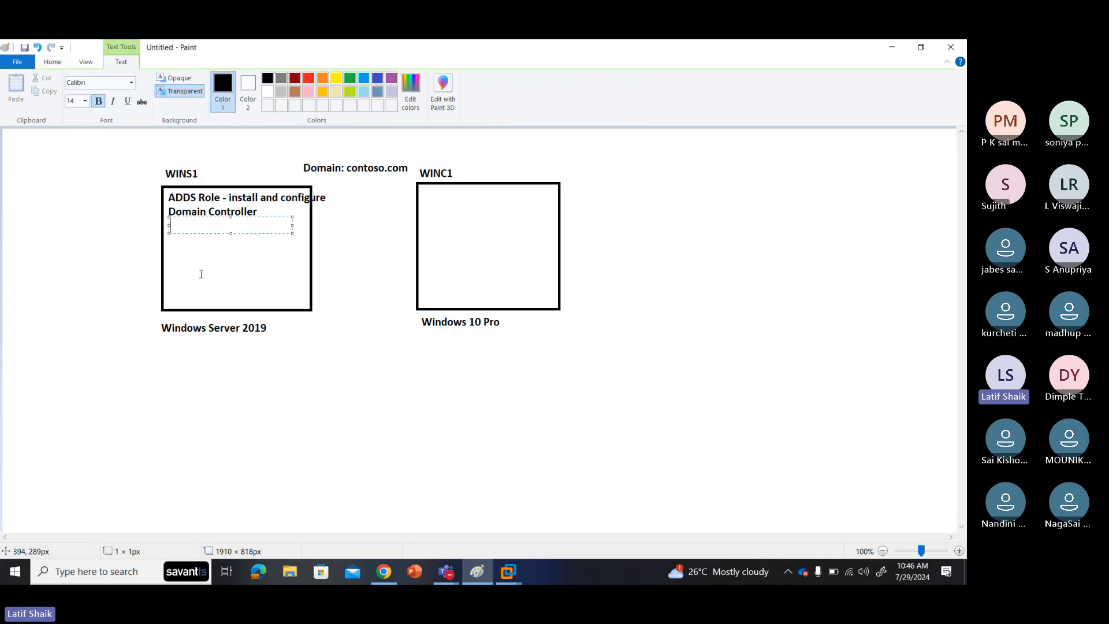
{"action": "left_click", "coordinate": [214, 279]}
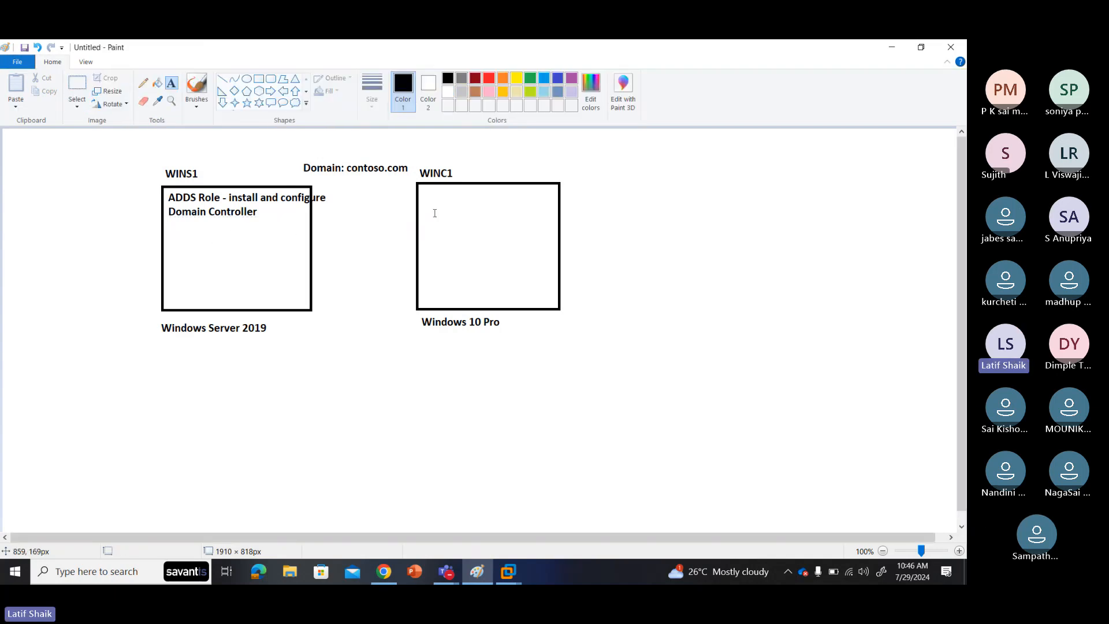
{"action": "left_click", "coordinate": [196, 104]}
{"action": "left_click", "coordinate": [249, 151]}
{"action": "mouse_move", "coordinate": [400, 291]}
{"action": "left_mouse_down"}
{"action": "mouse_move", "coordinate": [304, 292]}
{"action": "mouse_move", "coordinate": [317, 300]}
{"action": "left_mouse_up"}
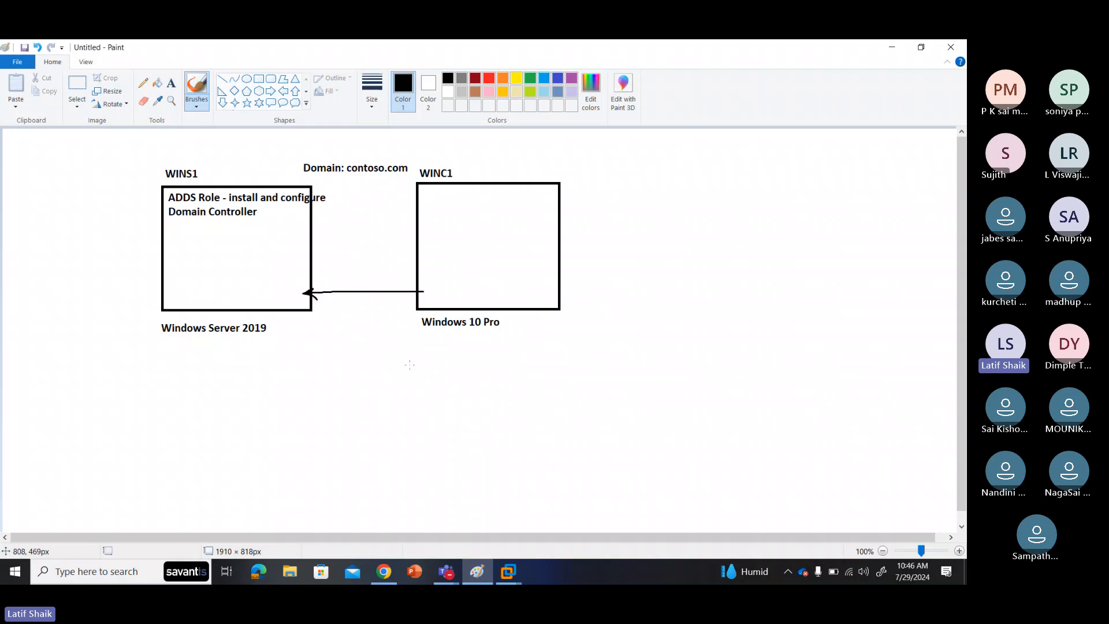
{"action": "key", "text": "ctrl+z"}
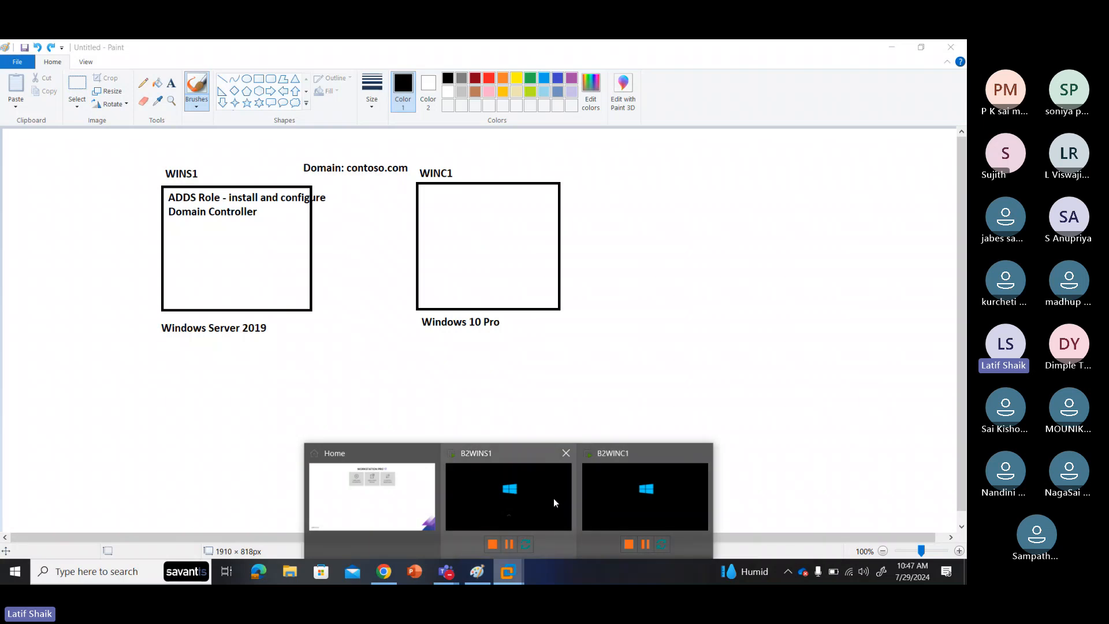
Step: Bring up the B2WINS1 VM window and hide the Library pane
{"action": "left_click", "coordinate": [554, 499]}
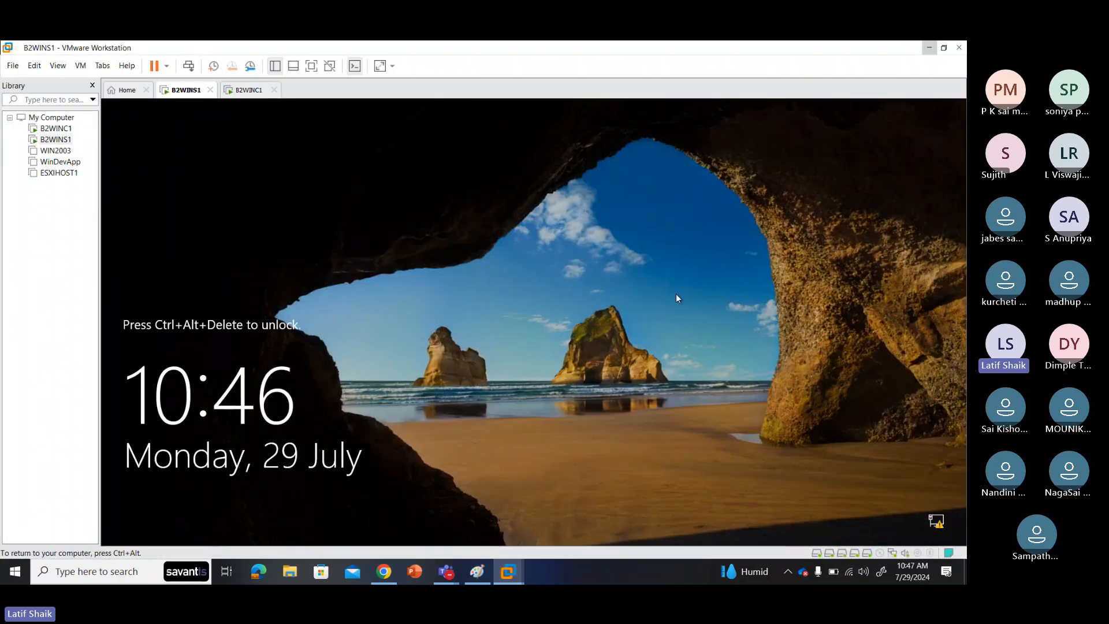
{"action": "left_click", "coordinate": [92, 85]}
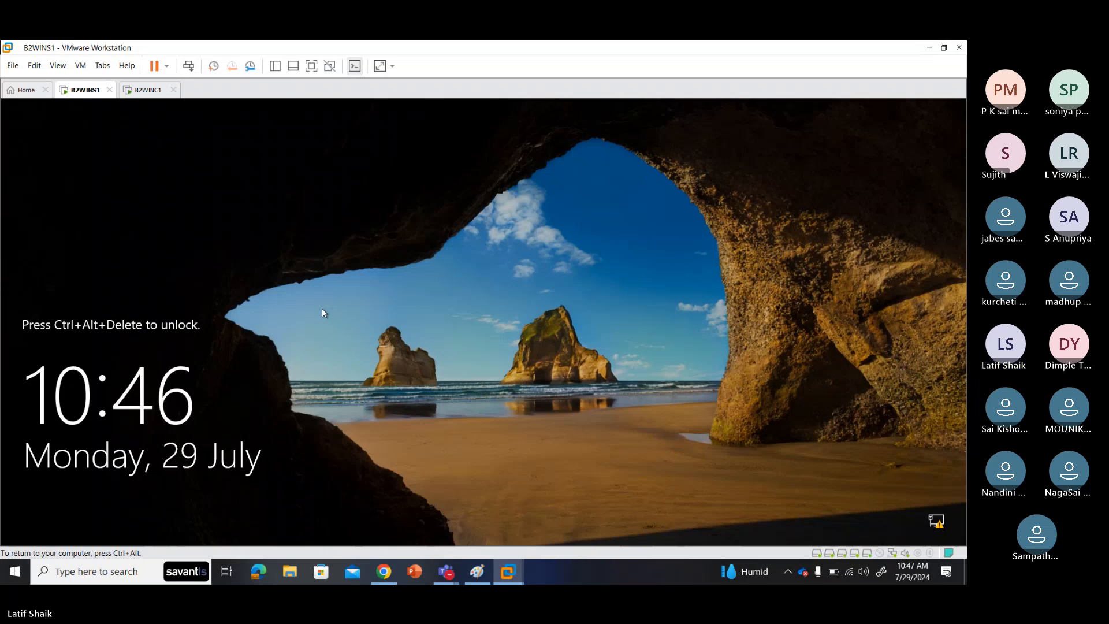
{"action": "key", "text": "ctrl+alt"}
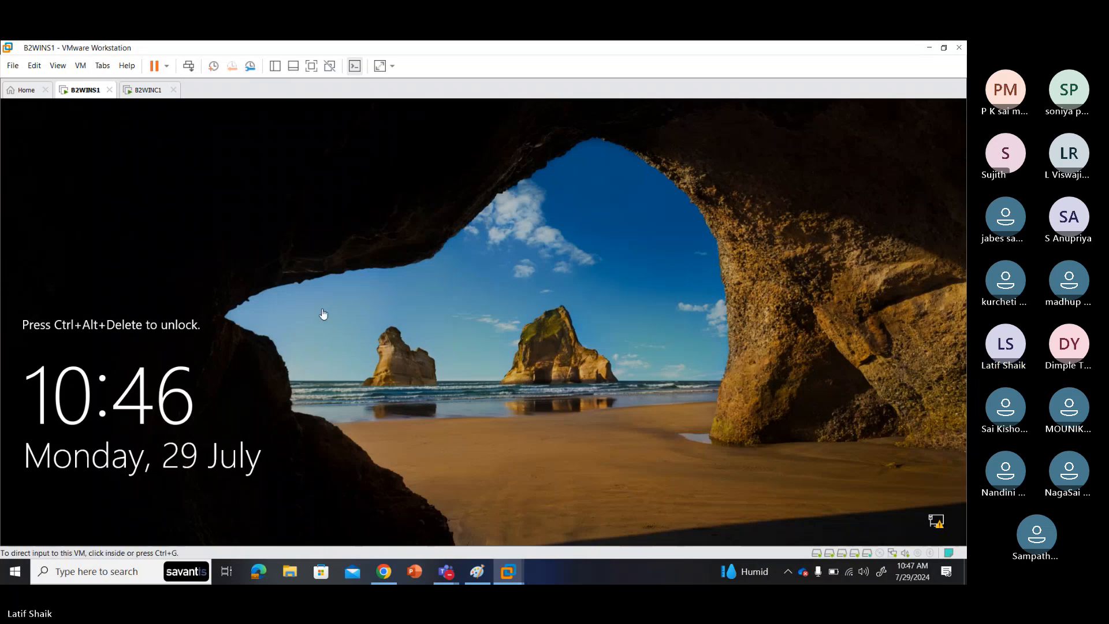
Step: Sign in to B2WINS1 with the CONTOSO domain Administrator password
{"action": "left_click", "coordinate": [323, 314]}
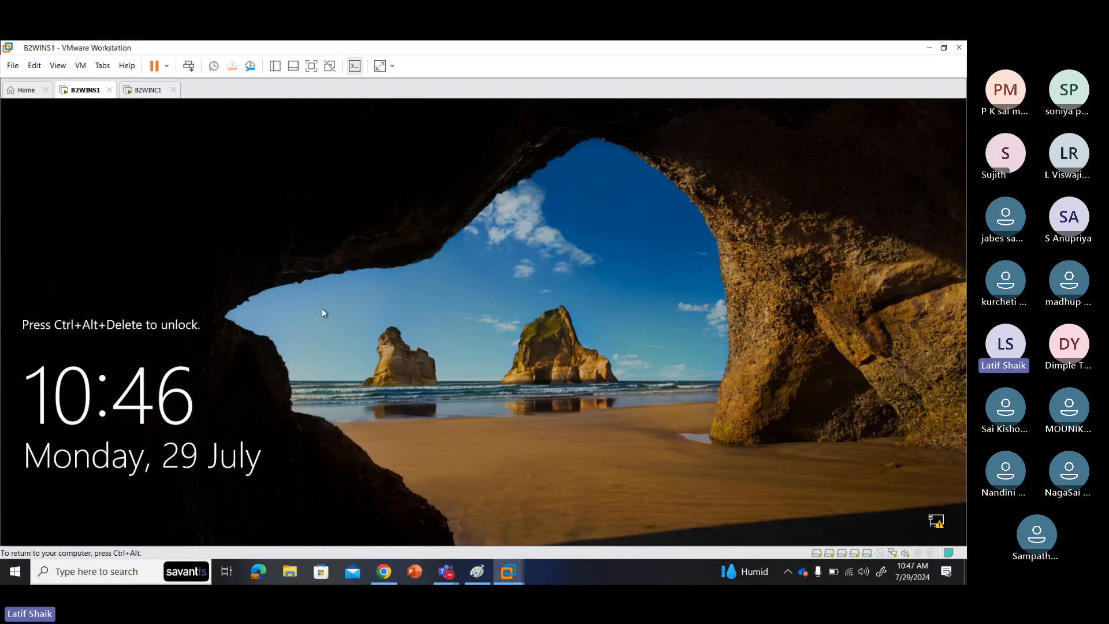
{"action": "key", "text": "ctrl+alt+Insert"}
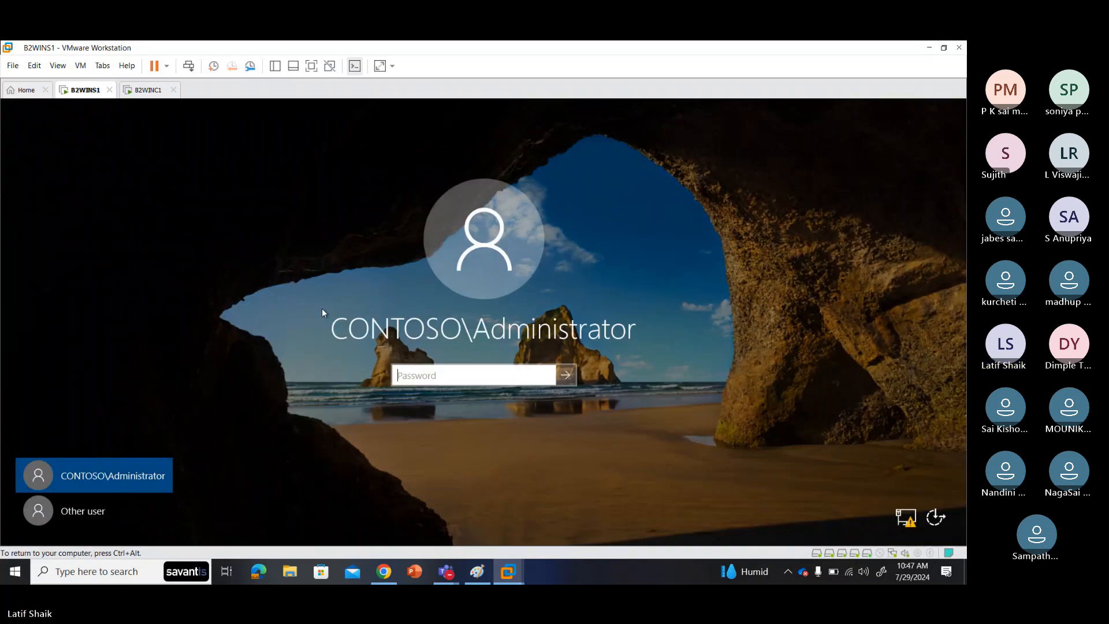
{"action": "type", "text": "********"}
{"action": "key", "text": "Return"}
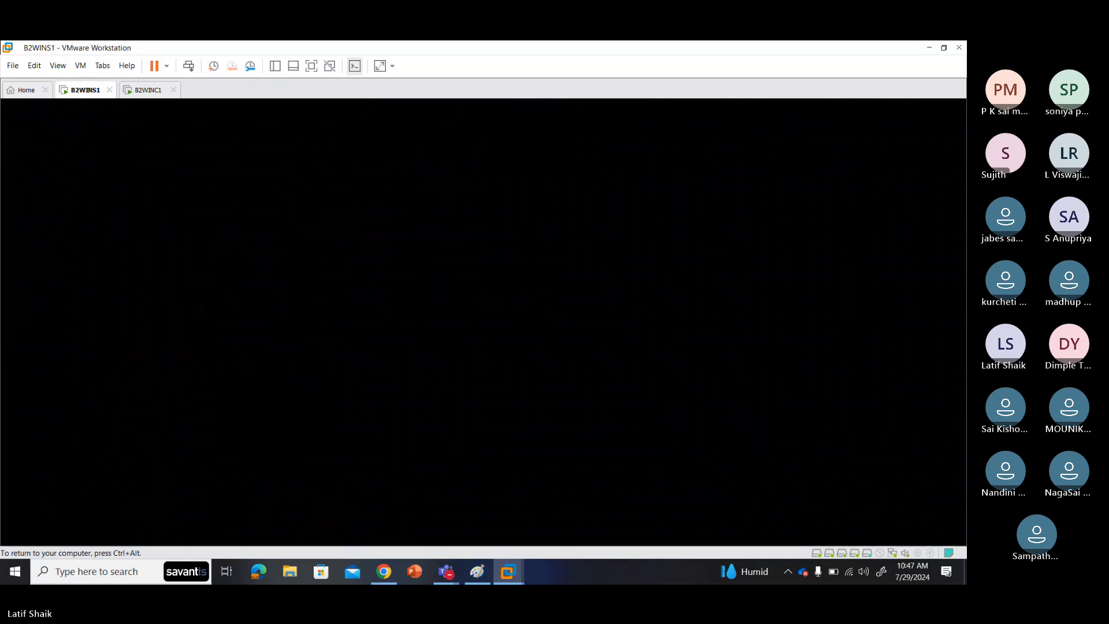
{"action": "left_click", "coordinate": [145, 91]}
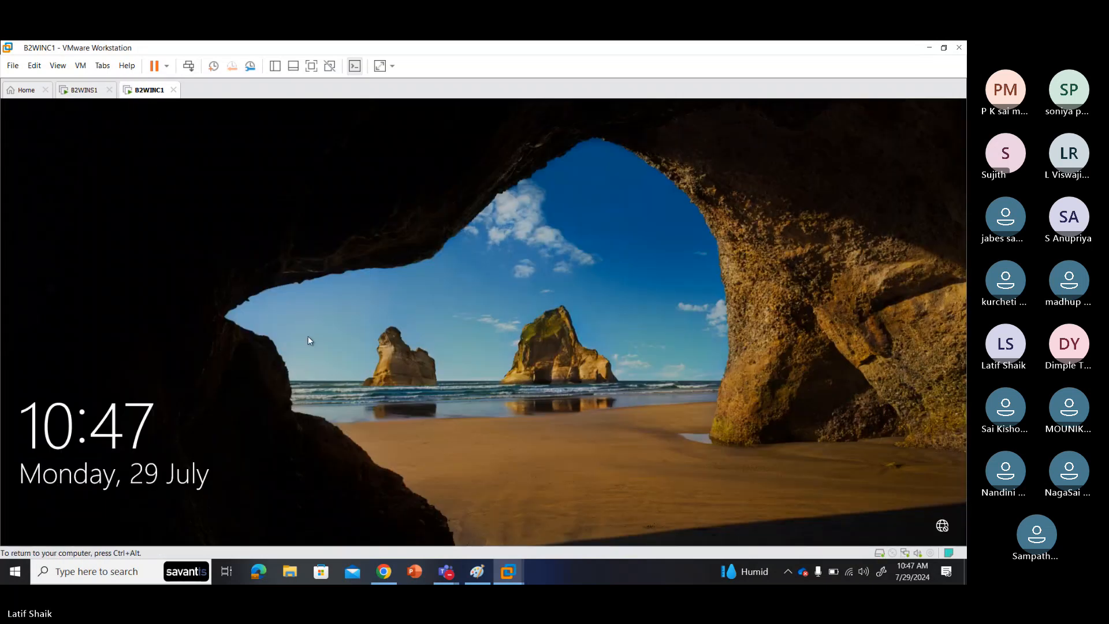
{"action": "left_click", "coordinate": [375, 450]}
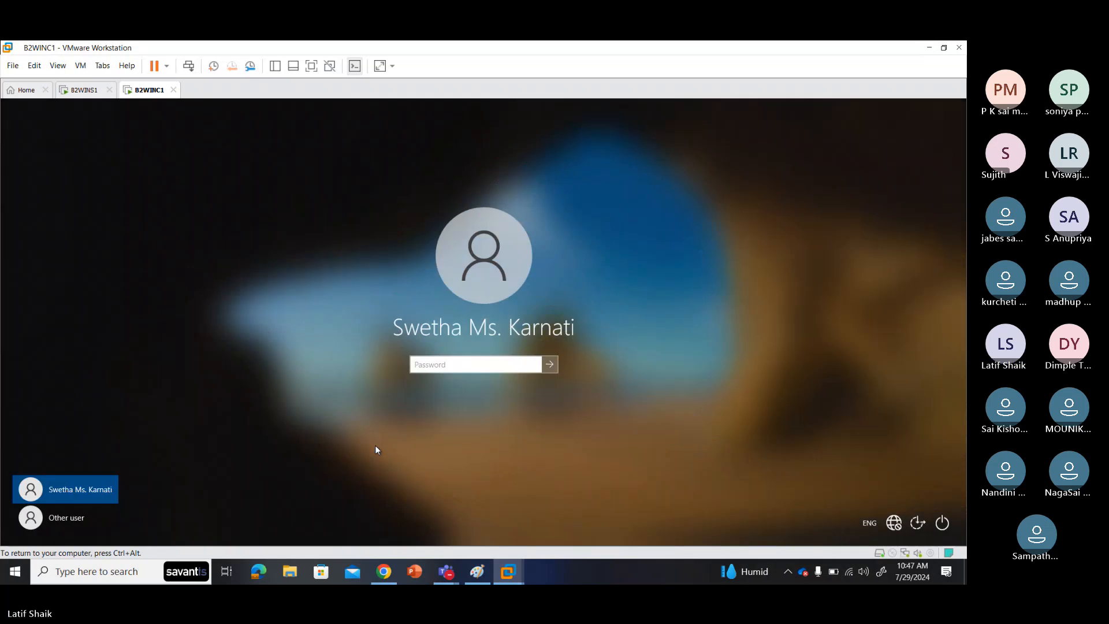
{"action": "type", "text": "•••••••••"}
{"action": "key", "text": "Return"}
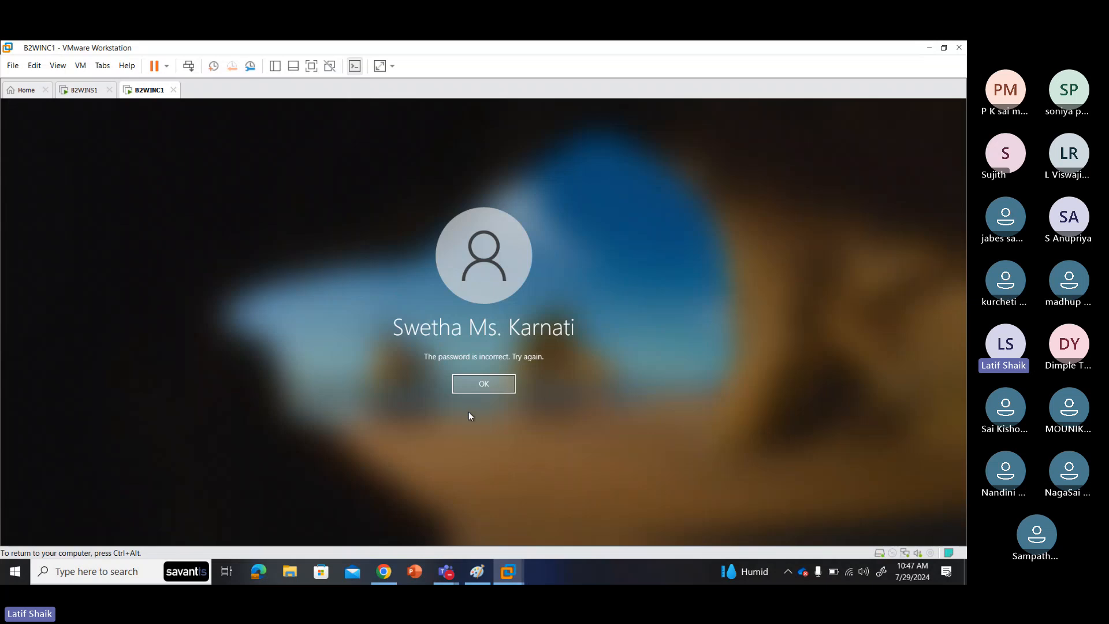
{"action": "left_click", "coordinate": [473, 376]}
{"action": "type", "text": "••••••"}
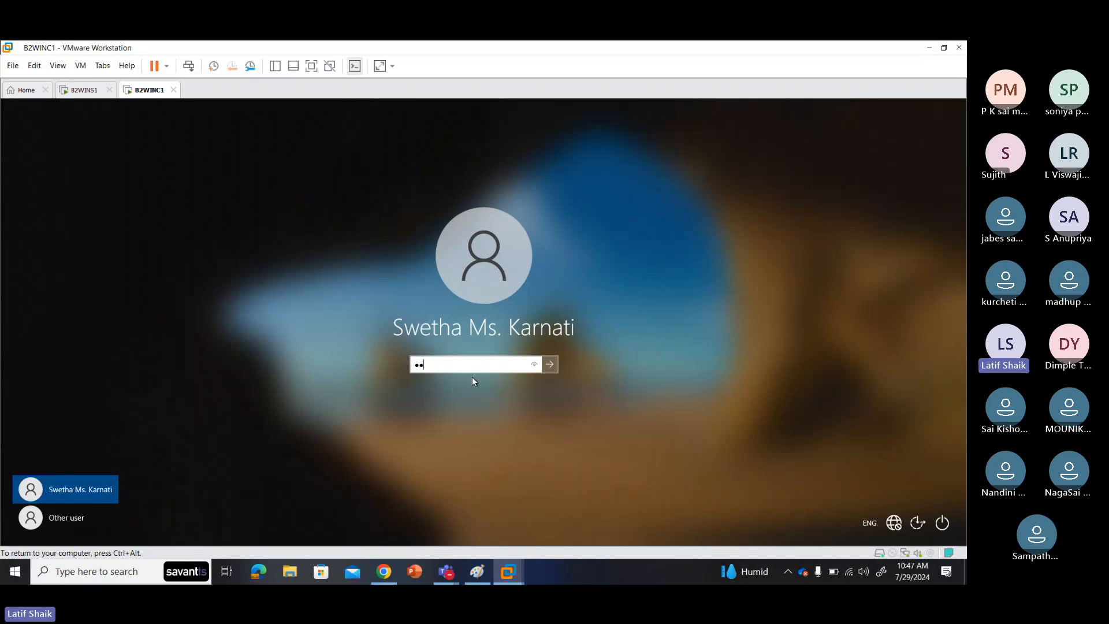
{"action": "type", "text": "•••••••"}
{"action": "key", "text": "Return"}
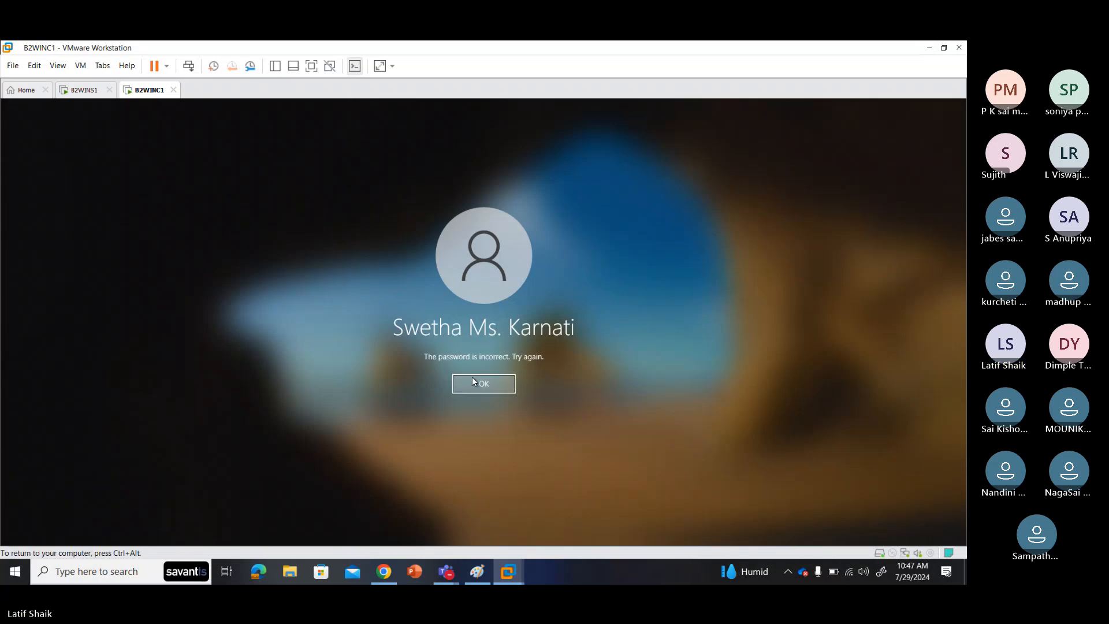
{"action": "left_click", "coordinate": [472, 377]}
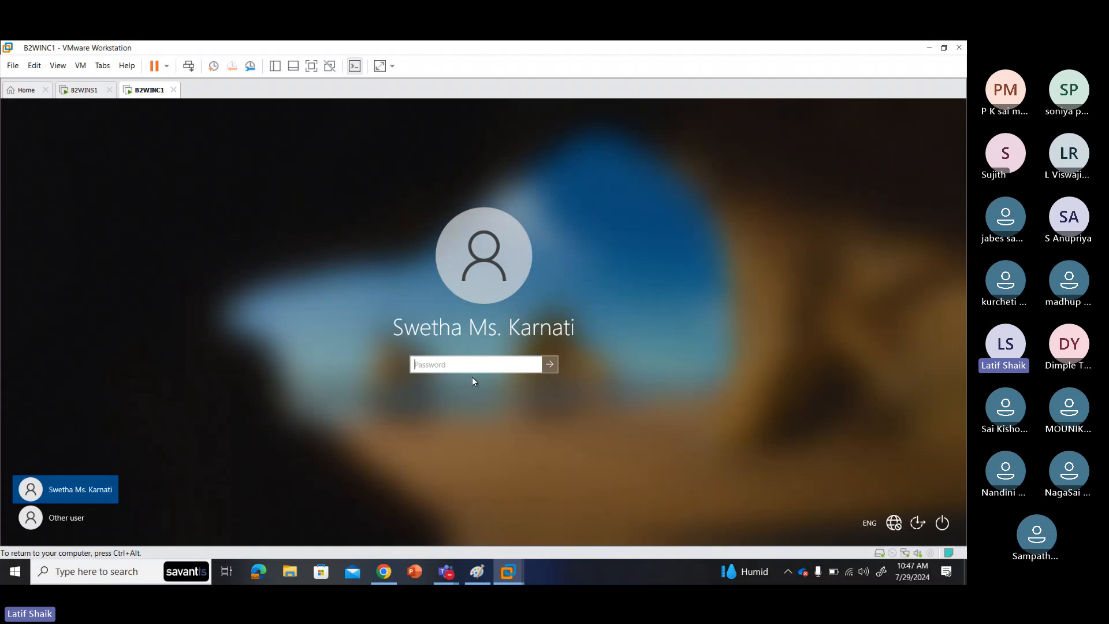
{"action": "type", "text": "•••••"}
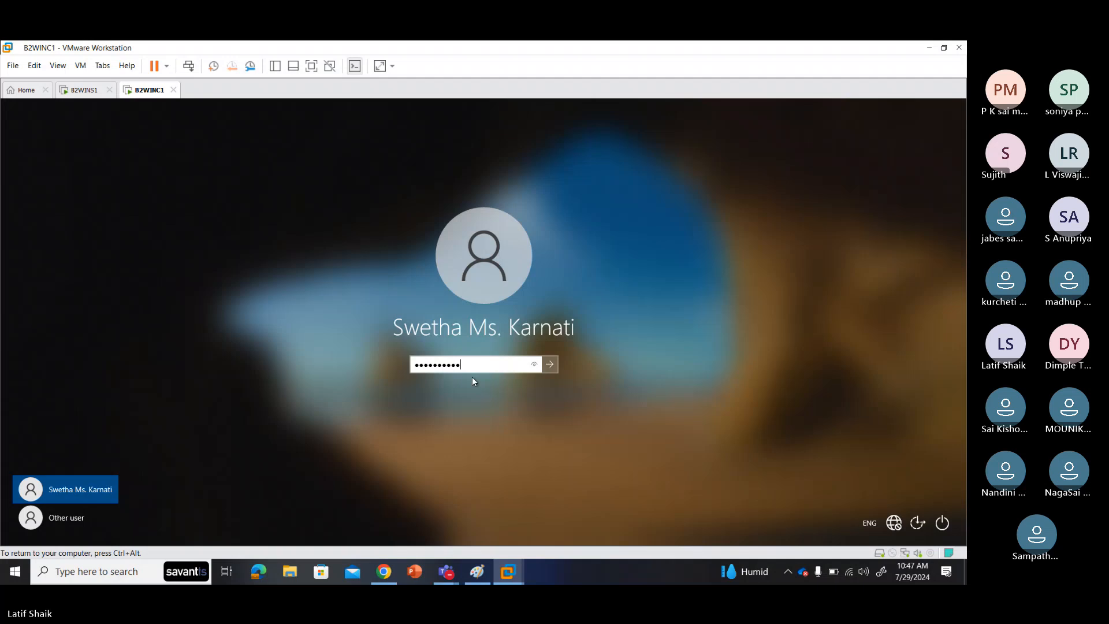
{"action": "key", "text": "Return"}
{"action": "left_click", "coordinate": [472, 376]}
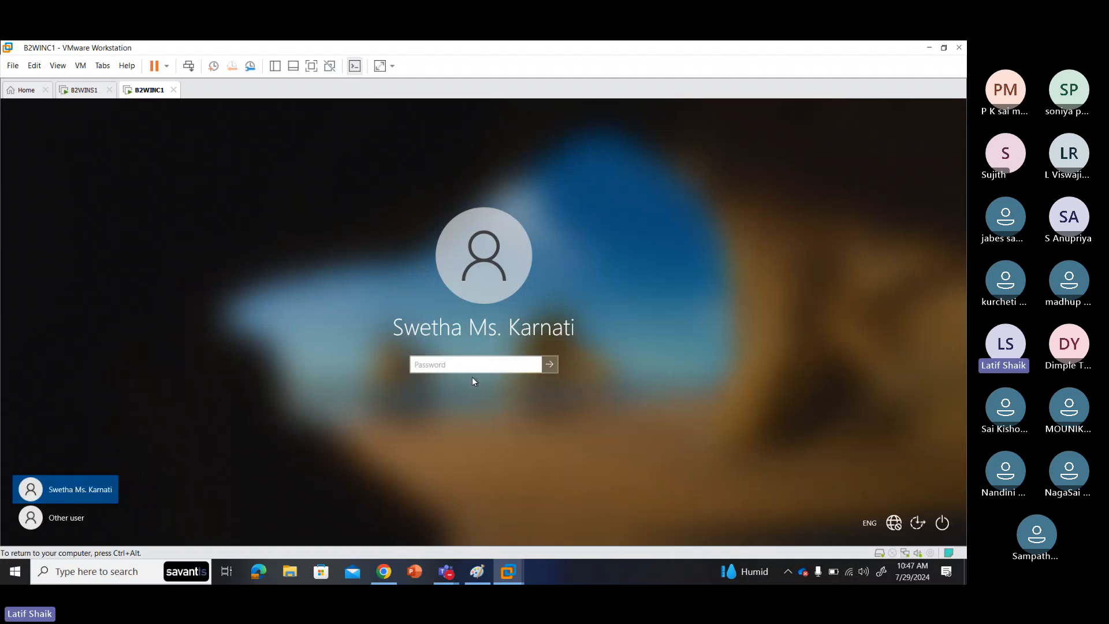
Step: Close the Windows Admin Center notice and start the Add Roles and Features wizard
{"action": "left_click", "coordinate": [83, 91]}
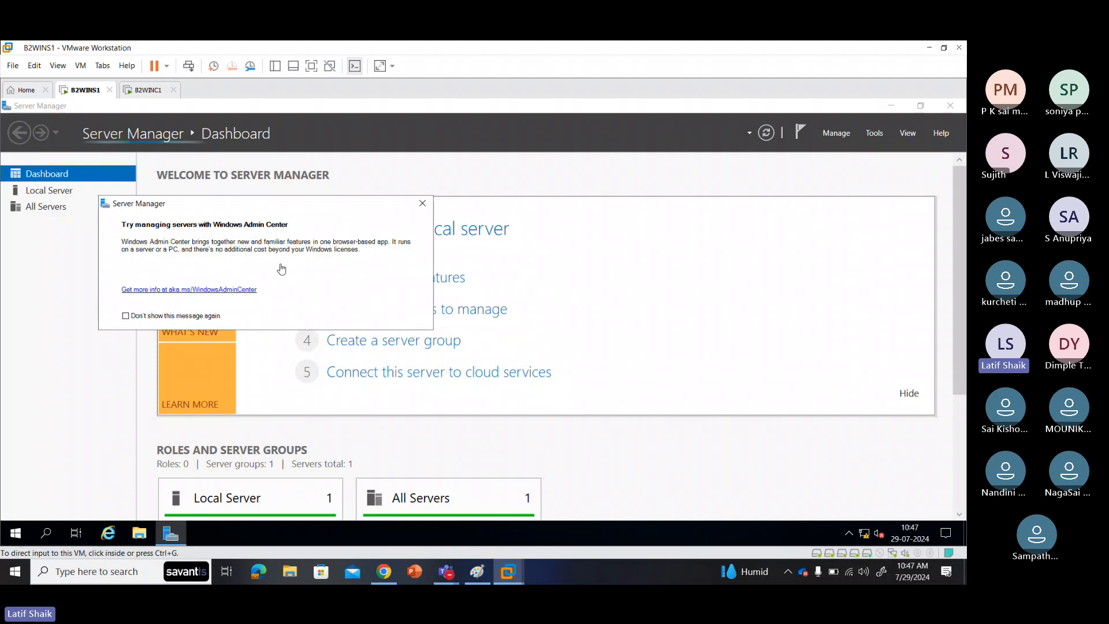
{"action": "left_click", "coordinate": [422, 203]}
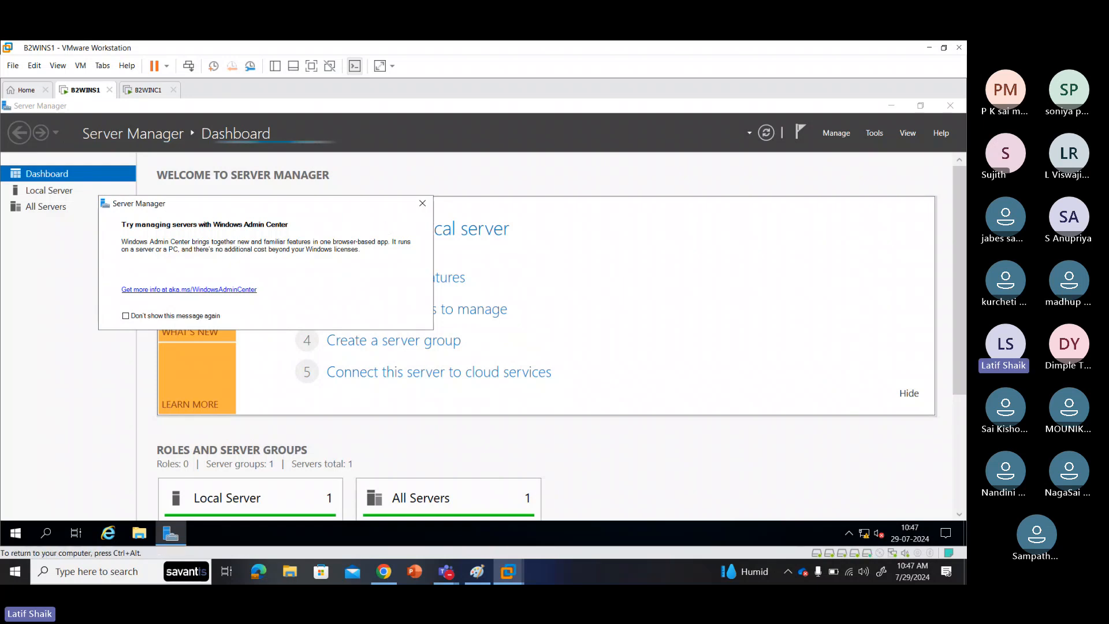
{"action": "left_click", "coordinate": [423, 203]}
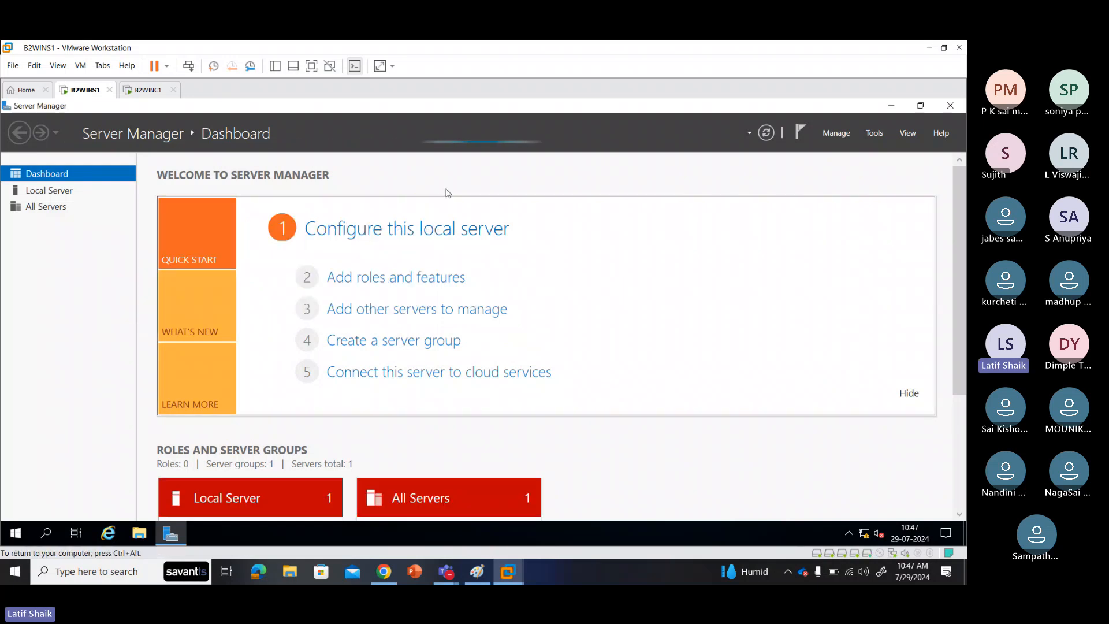
{"action": "left_click", "coordinate": [840, 136]}
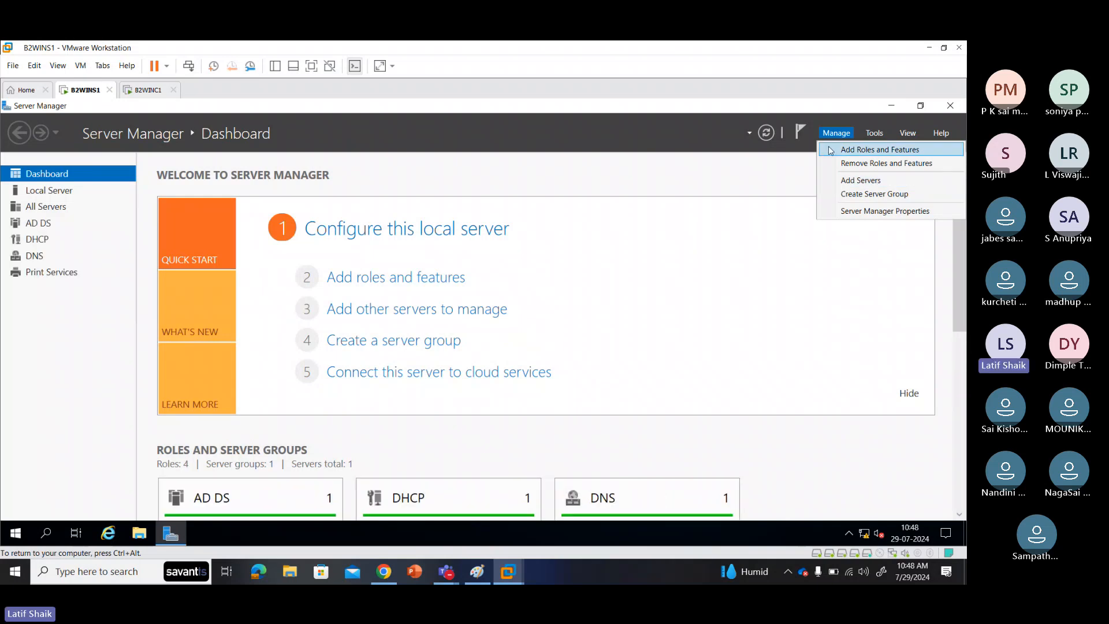
{"action": "left_click", "coordinate": [831, 150]}
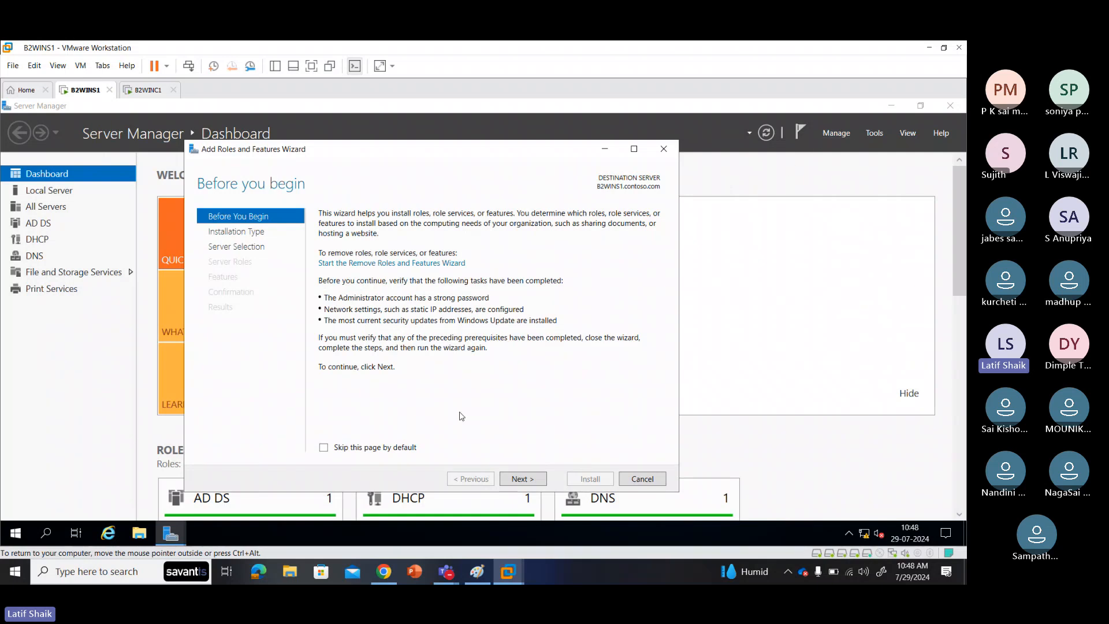
Step: Review the Active Directory role descriptions on the Server Roles page, then cancel the wizard
{"action": "left_click", "coordinate": [519, 479]}
{"action": "left_click", "coordinate": [519, 479]}
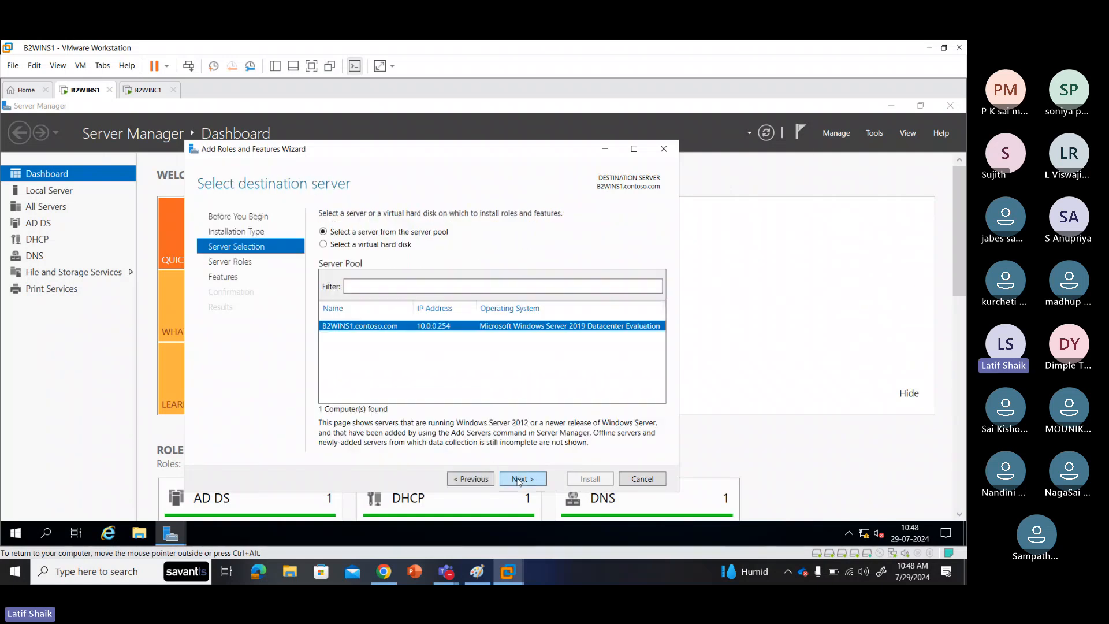
{"action": "left_click", "coordinate": [519, 478]}
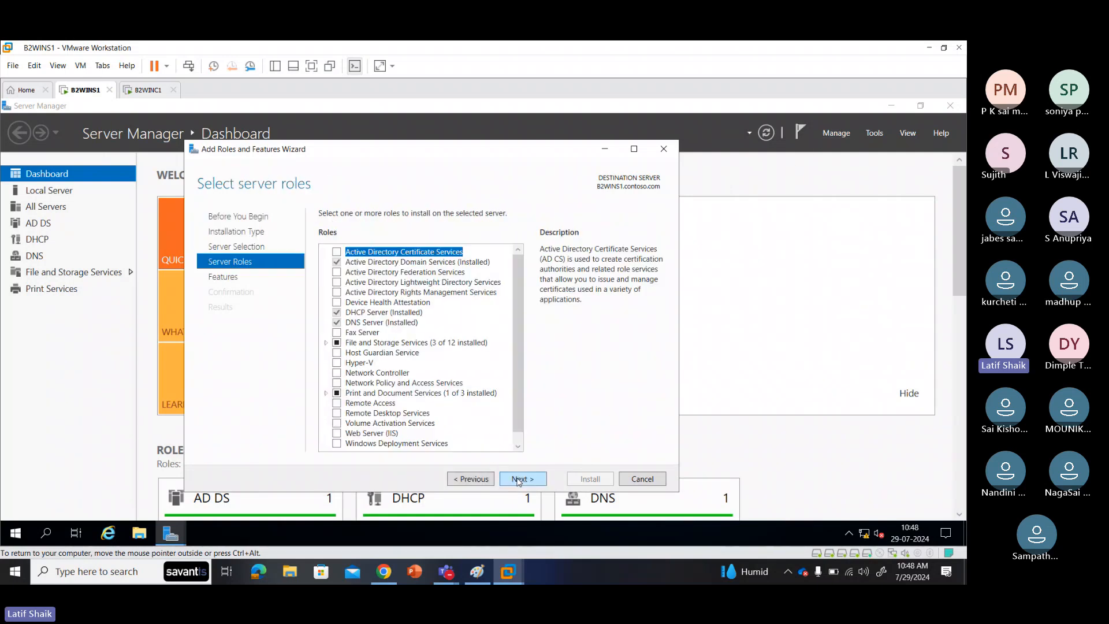
{"action": "left_click", "coordinate": [372, 263]}
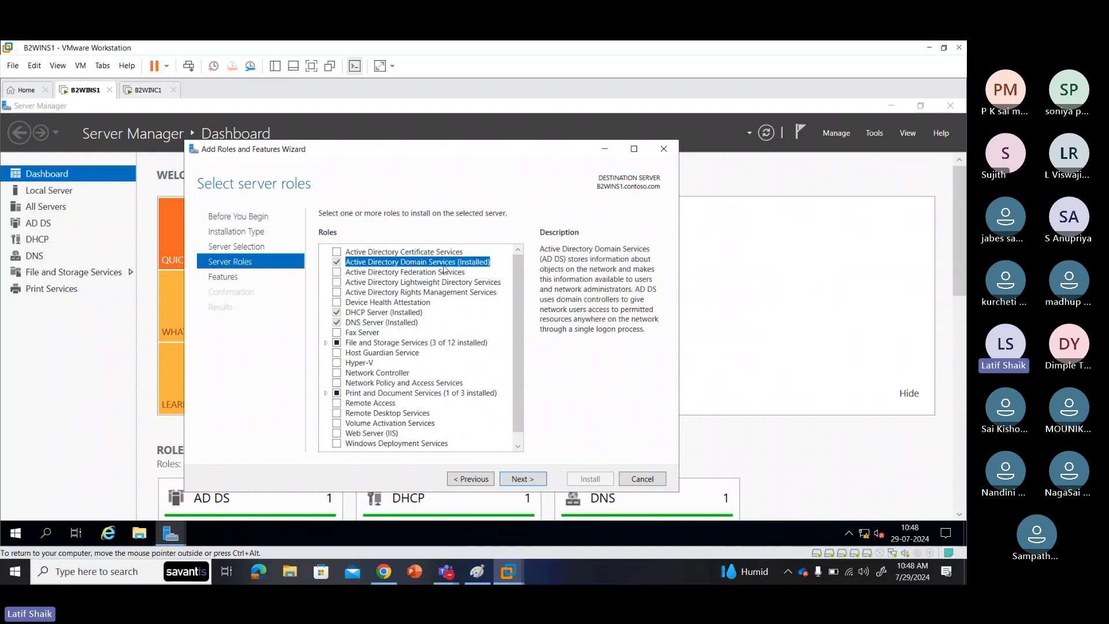
{"action": "left_click", "coordinate": [424, 252]}
{"action": "left_click", "coordinate": [428, 271]}
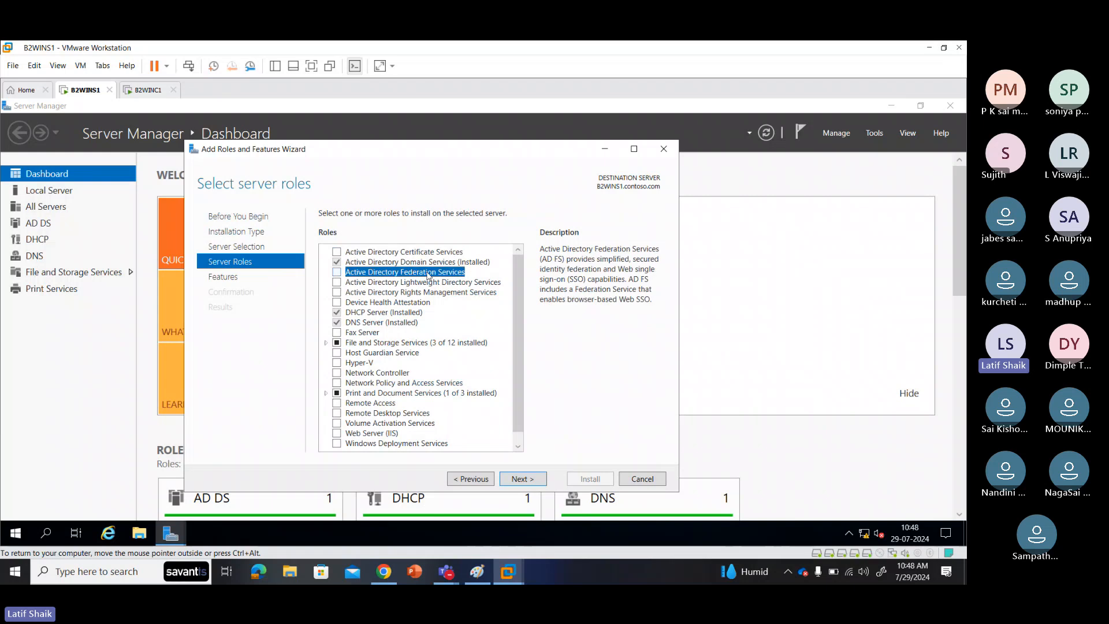
{"action": "left_click", "coordinate": [431, 282]}
{"action": "left_click", "coordinate": [431, 294]}
{"action": "left_click", "coordinate": [422, 264]}
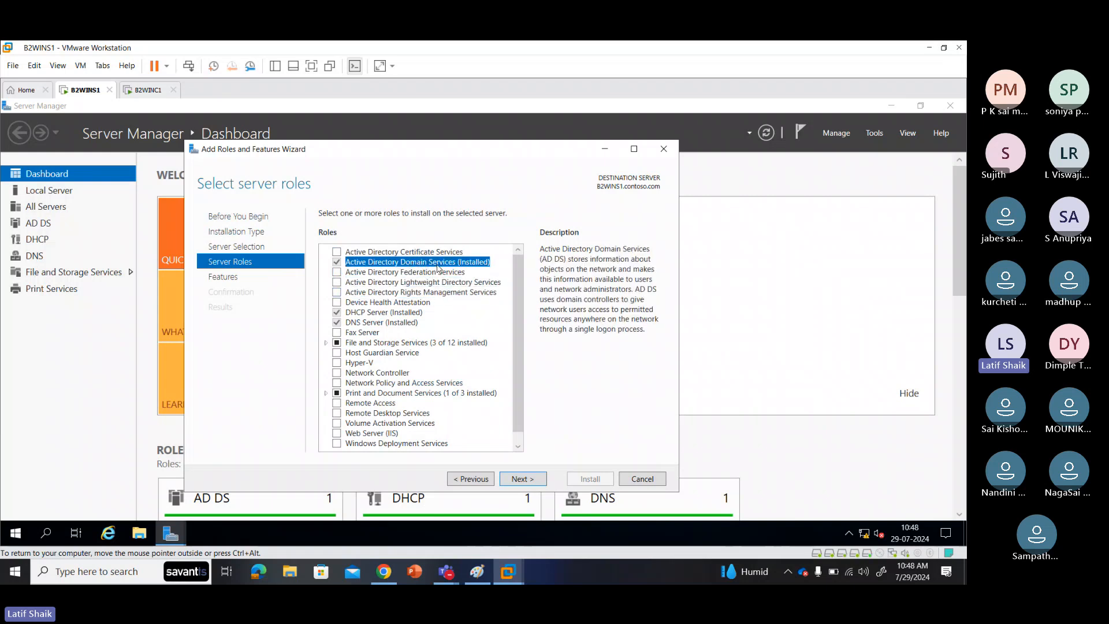
{"action": "left_click", "coordinate": [637, 480]}
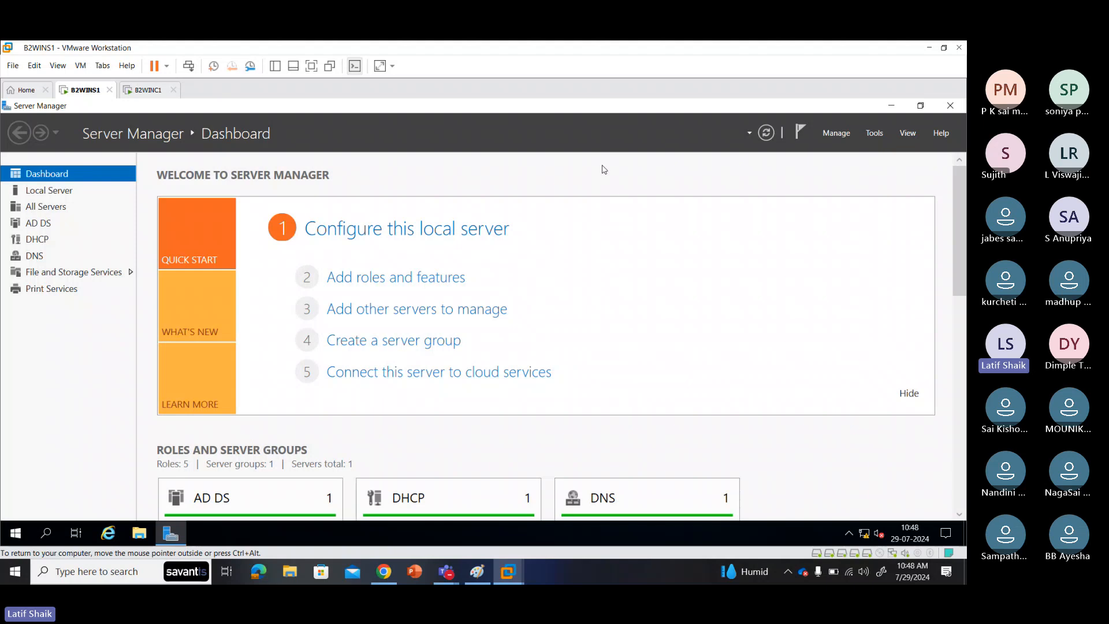
Step: Launch Active Directory Users and Computers from Server Manager Tools and minimize Server Manager
{"action": "left_click", "coordinate": [873, 133]}
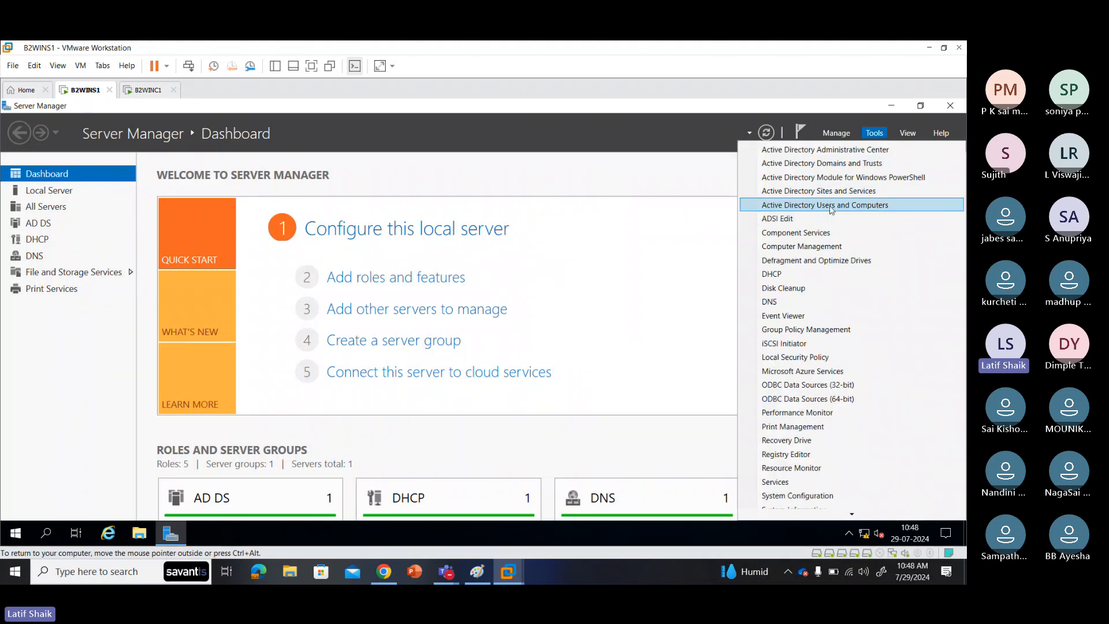
{"action": "left_click", "coordinate": [850, 205]}
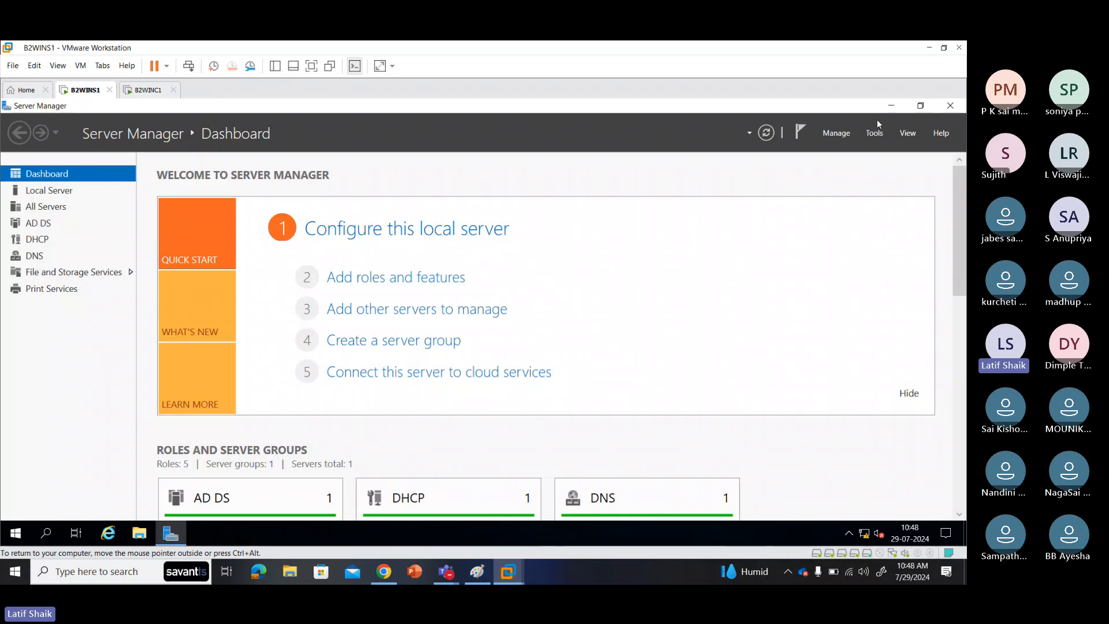
{"action": "left_click", "coordinate": [892, 108]}
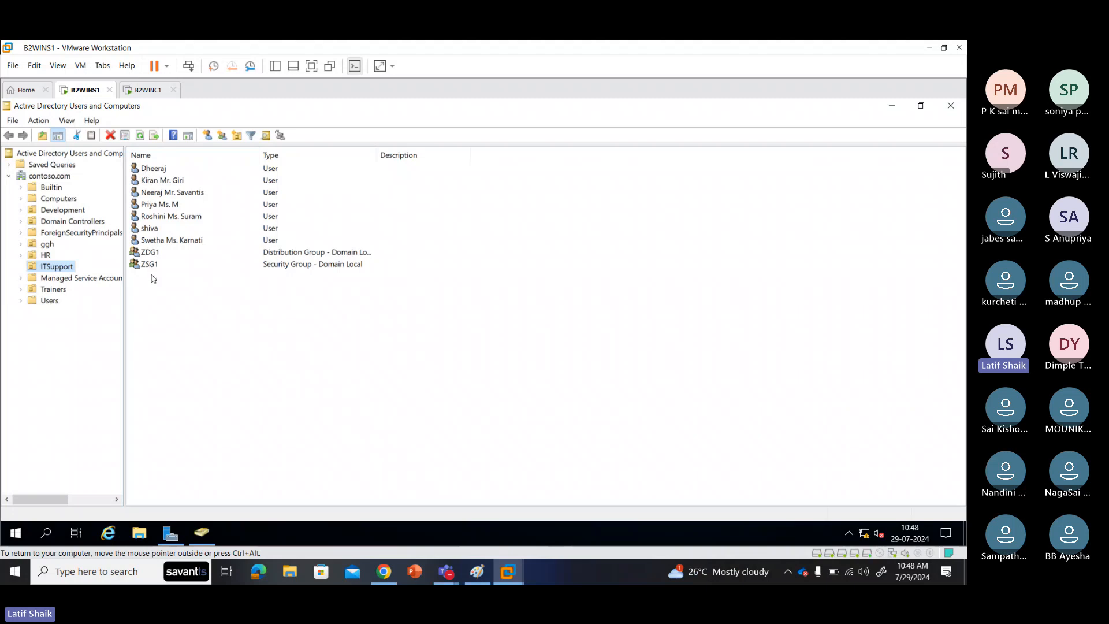
Step: Step through the user accounts in the ITSupport OU
{"action": "left_click", "coordinate": [154, 240]}
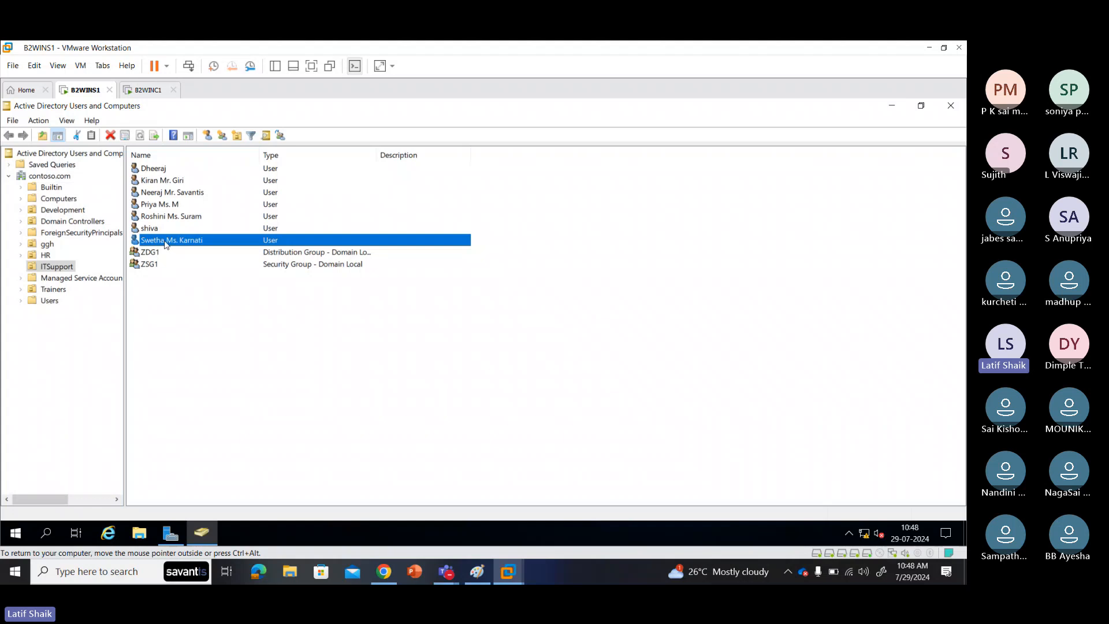
{"action": "left_click", "coordinate": [167, 207]}
{"action": "left_click", "coordinate": [169, 218]}
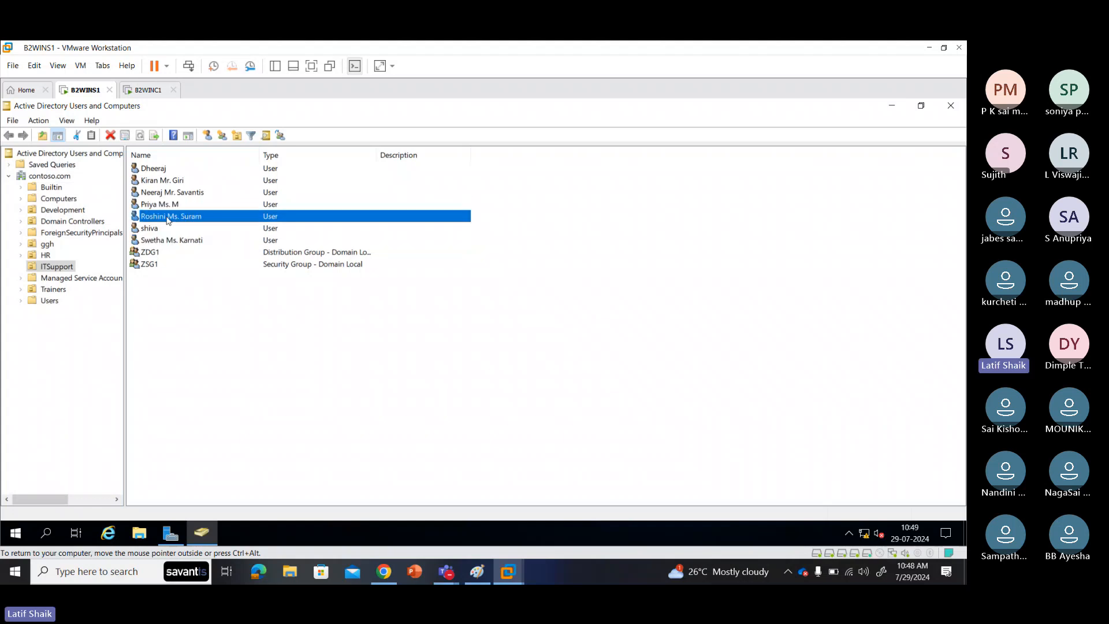
{"action": "left_click", "coordinate": [162, 193]}
{"action": "left_click", "coordinate": [158, 182]}
{"action": "left_click", "coordinate": [159, 170]}
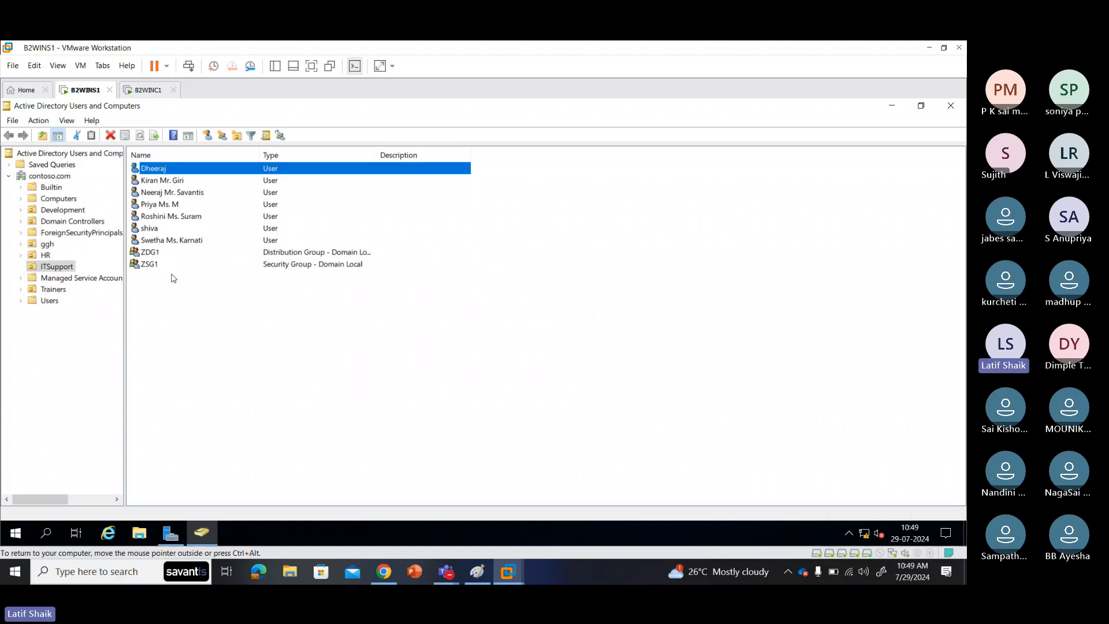
Step: Open the HR OU and its single user, compare with ITSupport, and return to HR
{"action": "left_click", "coordinate": [46, 254]}
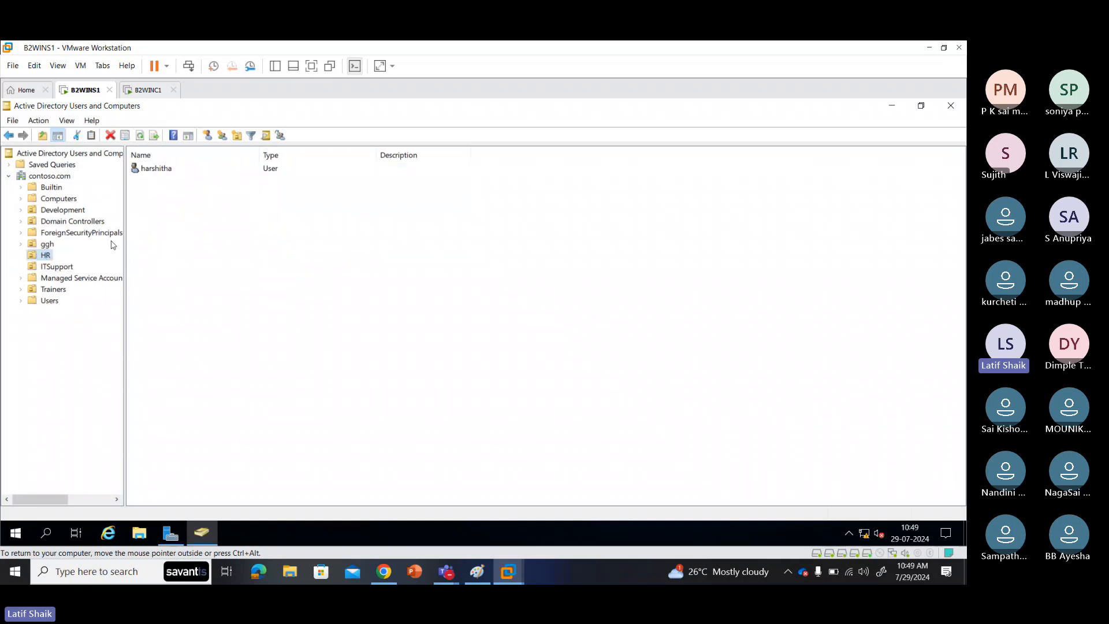
{"action": "left_click", "coordinate": [161, 173]}
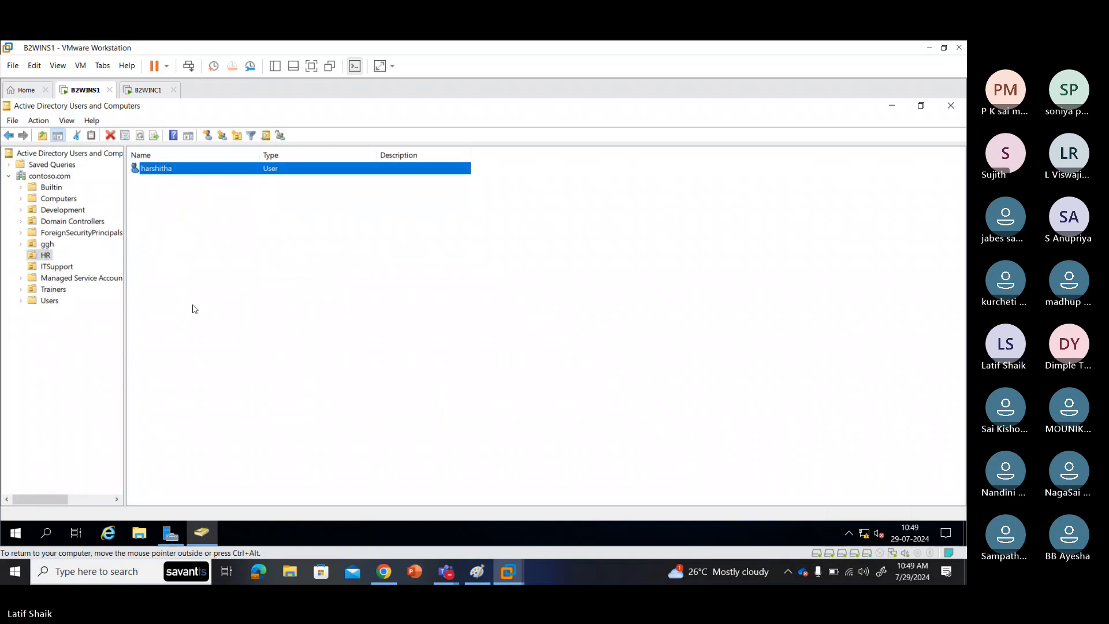
{"action": "left_click", "coordinate": [48, 255]}
{"action": "left_click", "coordinate": [53, 264]}
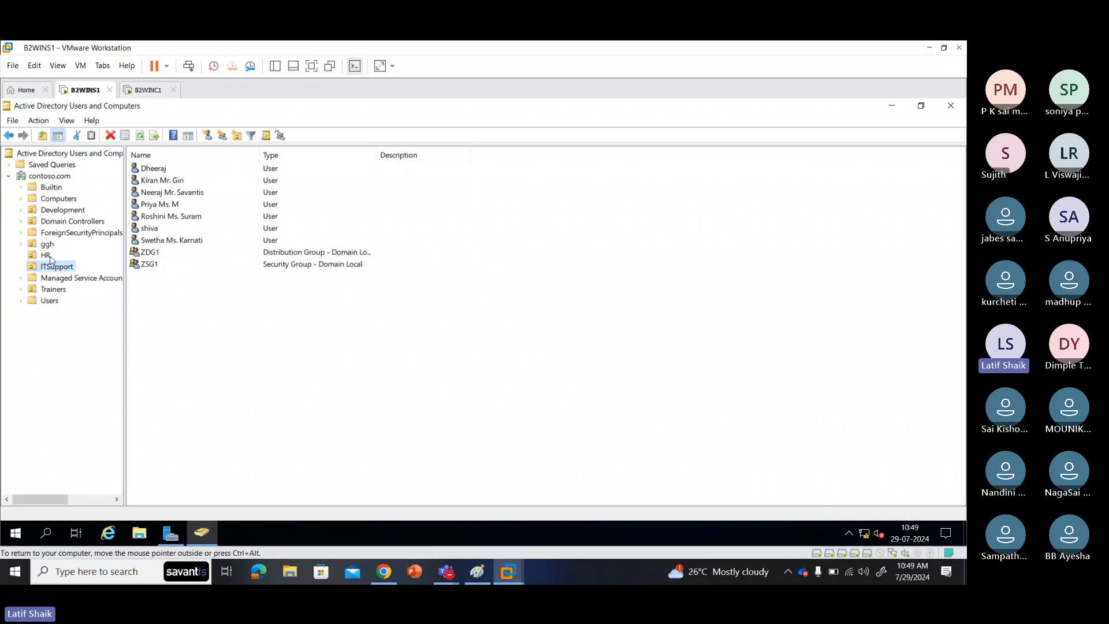
{"action": "left_click", "coordinate": [49, 256]}
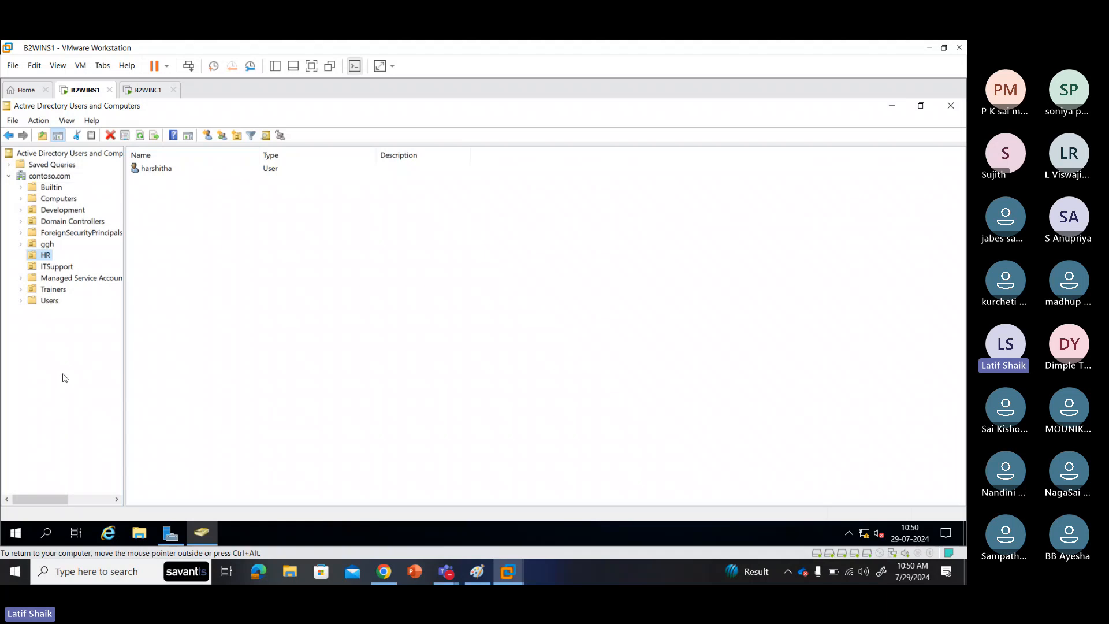
Step: Browse the Trainers OU and the users in its SoftSkill and Technical sub-units in ADUC
{"action": "left_click", "coordinate": [52, 269]}
{"action": "left_click", "coordinate": [47, 293]}
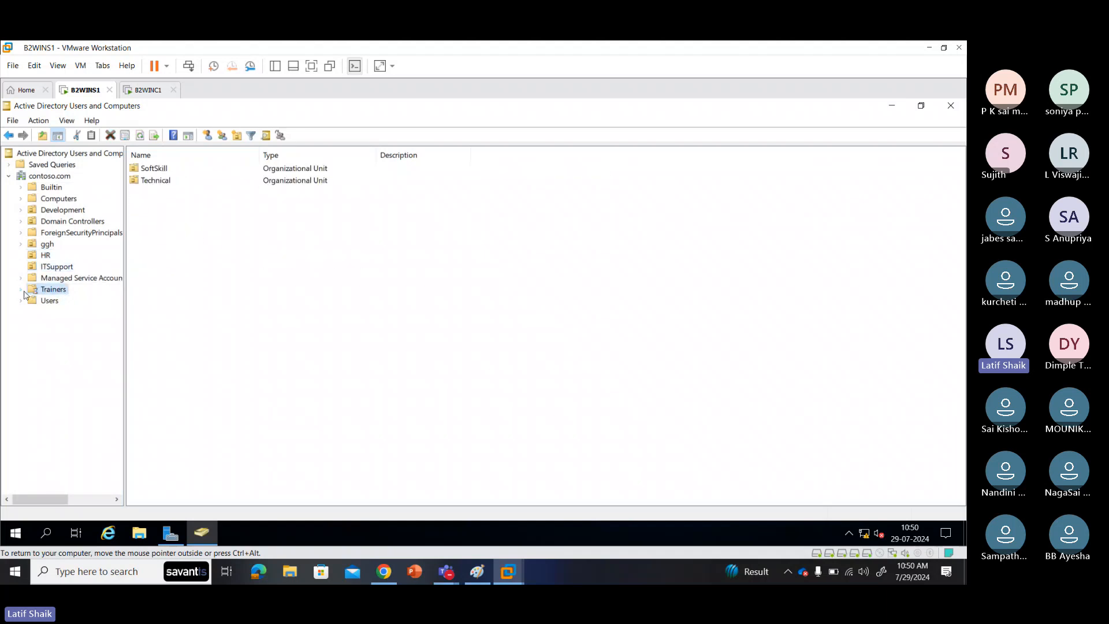
{"action": "double_click", "coordinate": [30, 292]}
{"action": "left_click", "coordinate": [57, 302]}
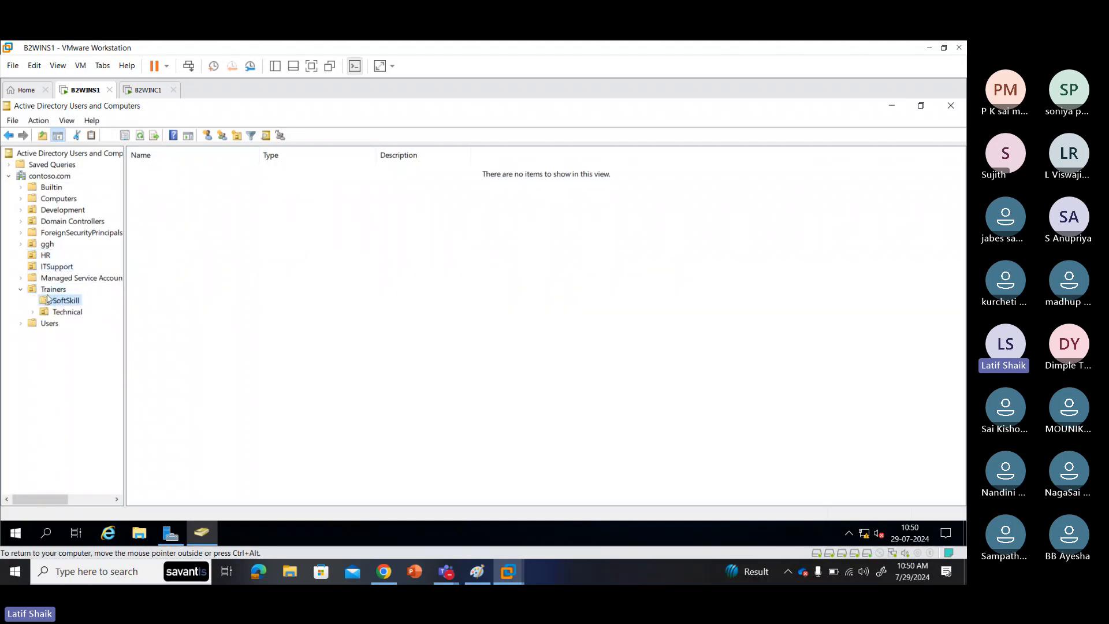
{"action": "left_click", "coordinate": [78, 312]}
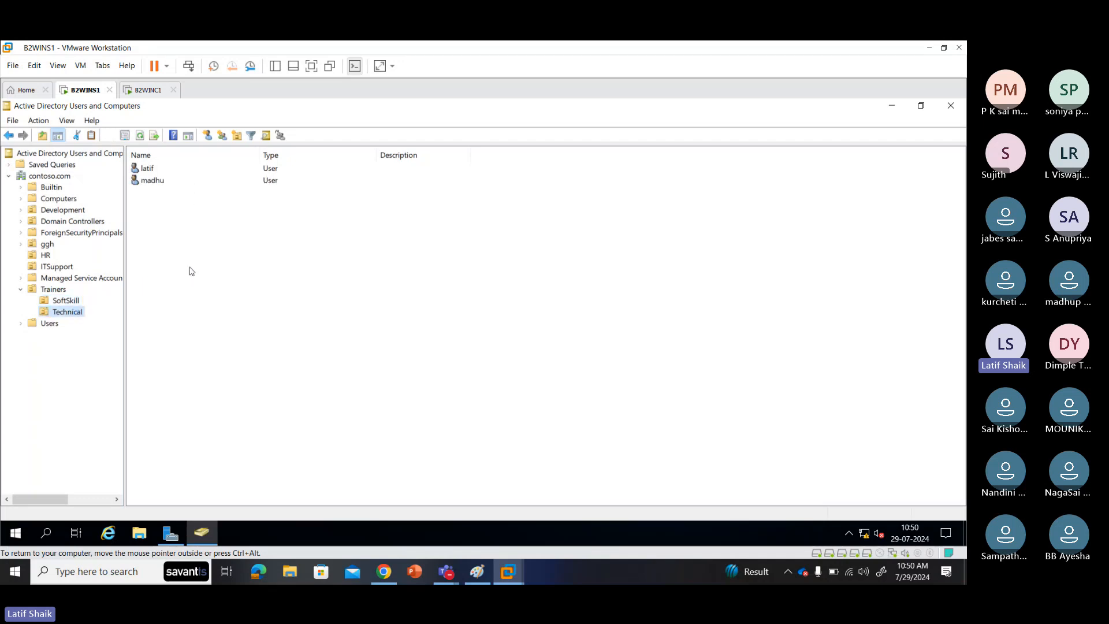
{"action": "left_click", "coordinate": [22, 290]}
{"action": "left_click", "coordinate": [25, 289]}
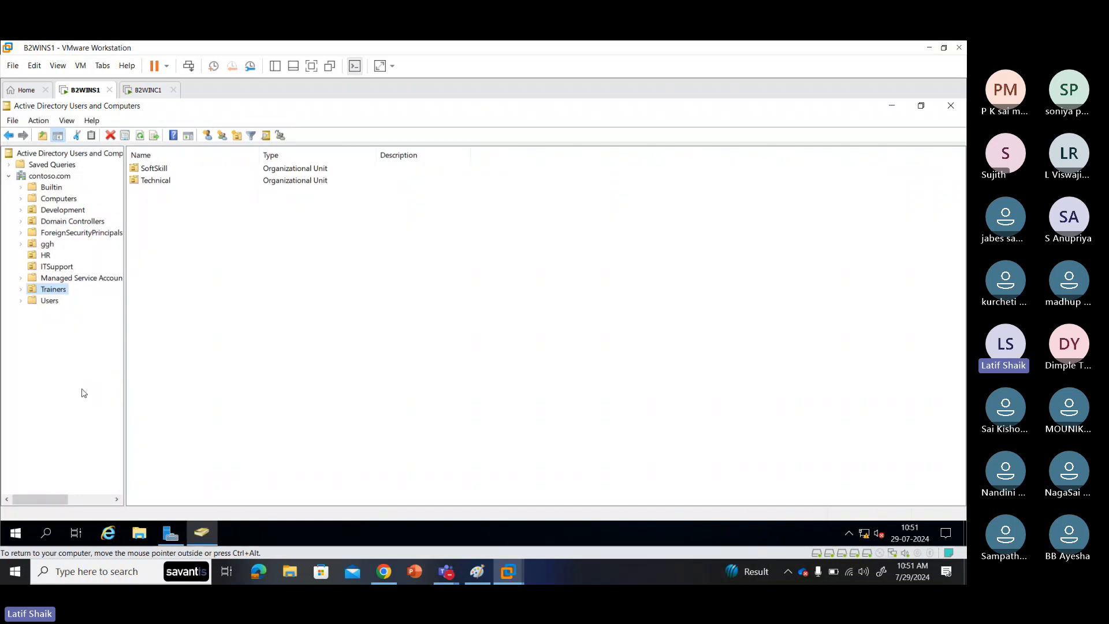
Step: Select the reset user in the ITSupport OU, then switch to the B2WINC1 client VM
{"action": "left_click", "coordinate": [52, 267]}
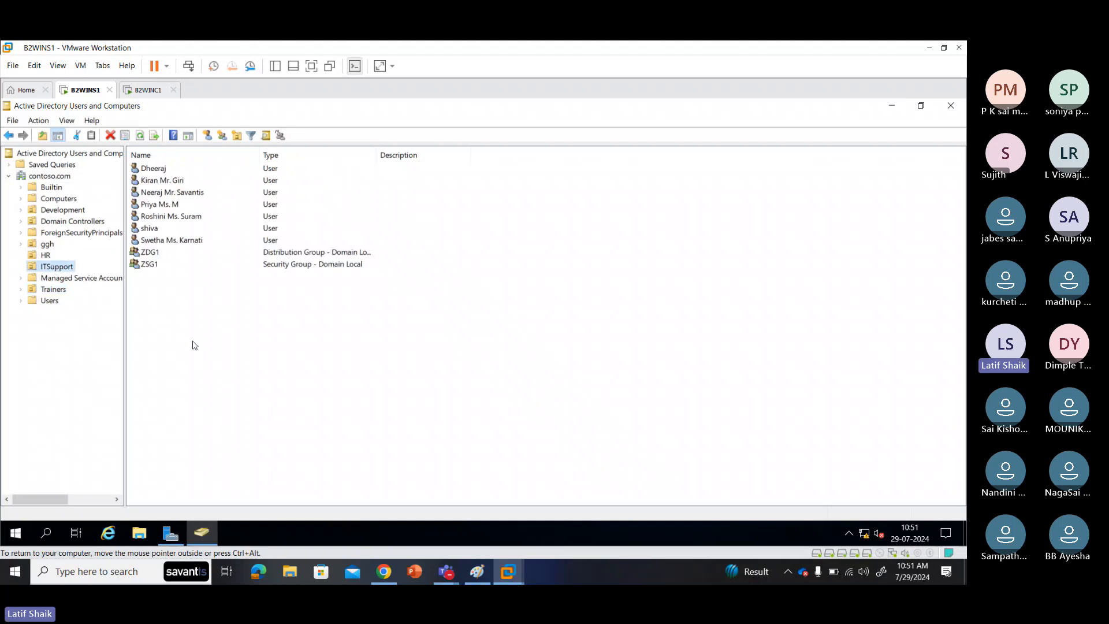
{"action": "left_click", "coordinate": [192, 241]}
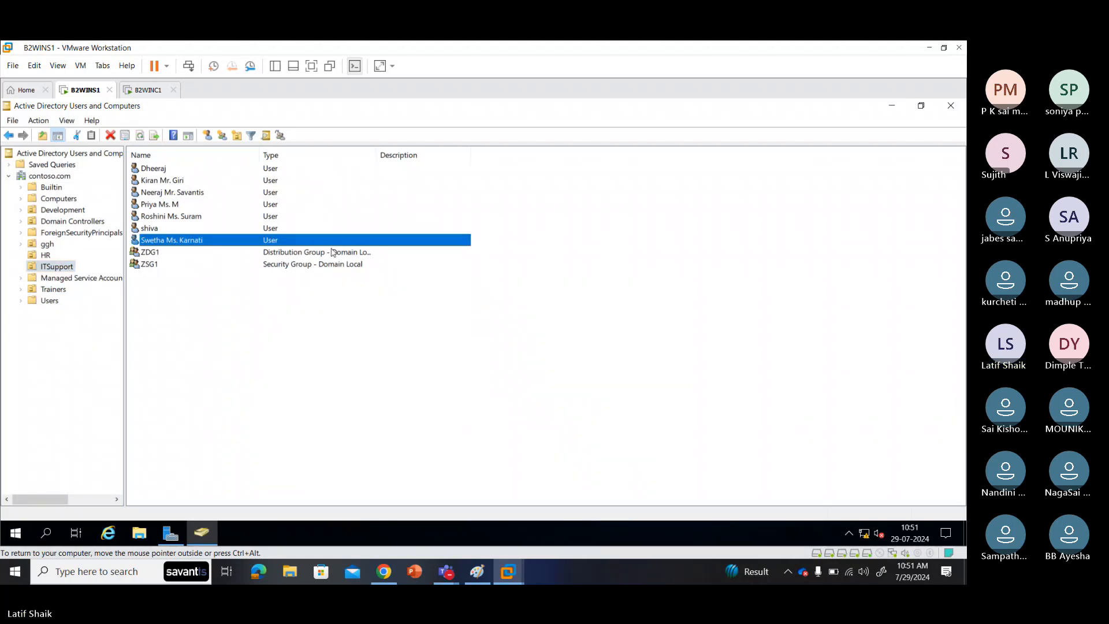
{"action": "left_click", "coordinate": [149, 90]}
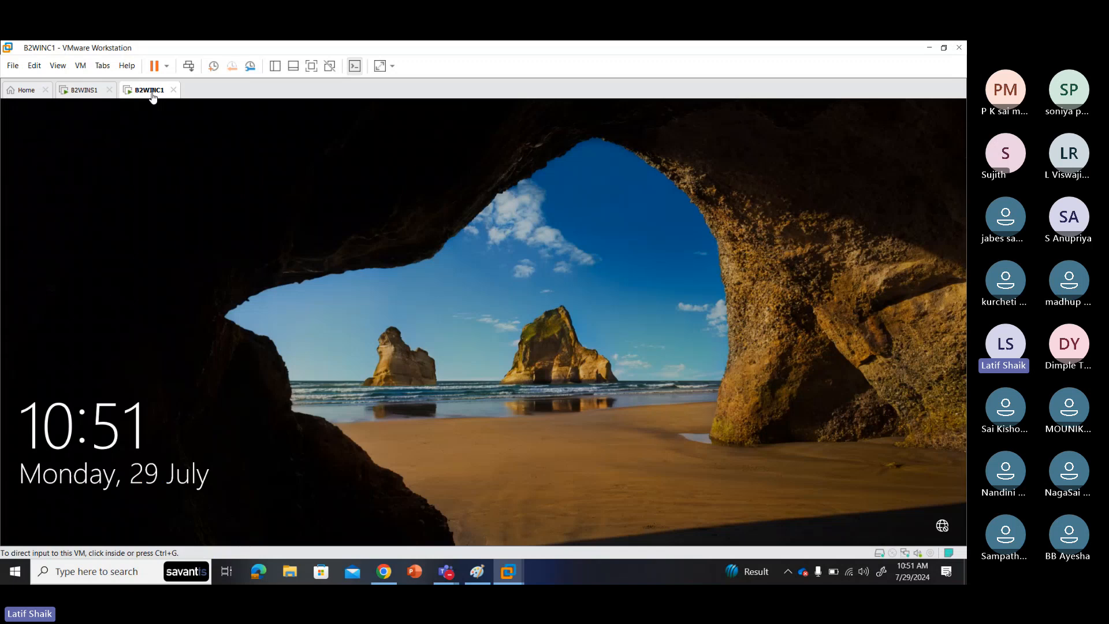
Step: Get past the B2WINC1 lock screen to the password sign-in, then bring Paint's network diagram forward
{"action": "left_click", "coordinate": [431, 359]}
{"action": "left_click", "coordinate": [441, 445]}
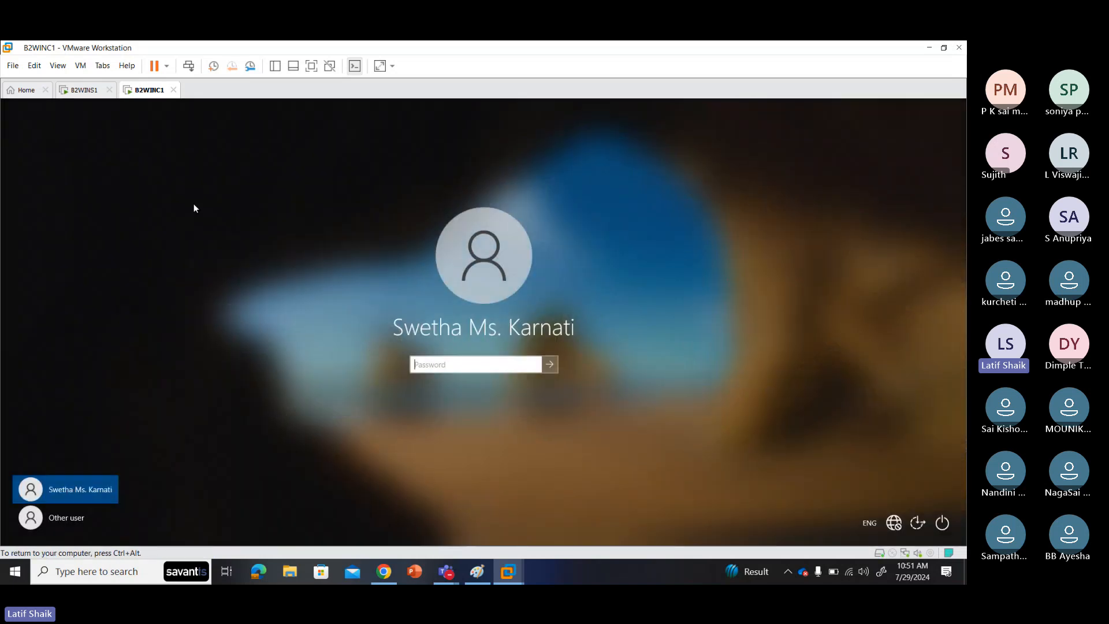
{"action": "left_click", "coordinate": [85, 91]}
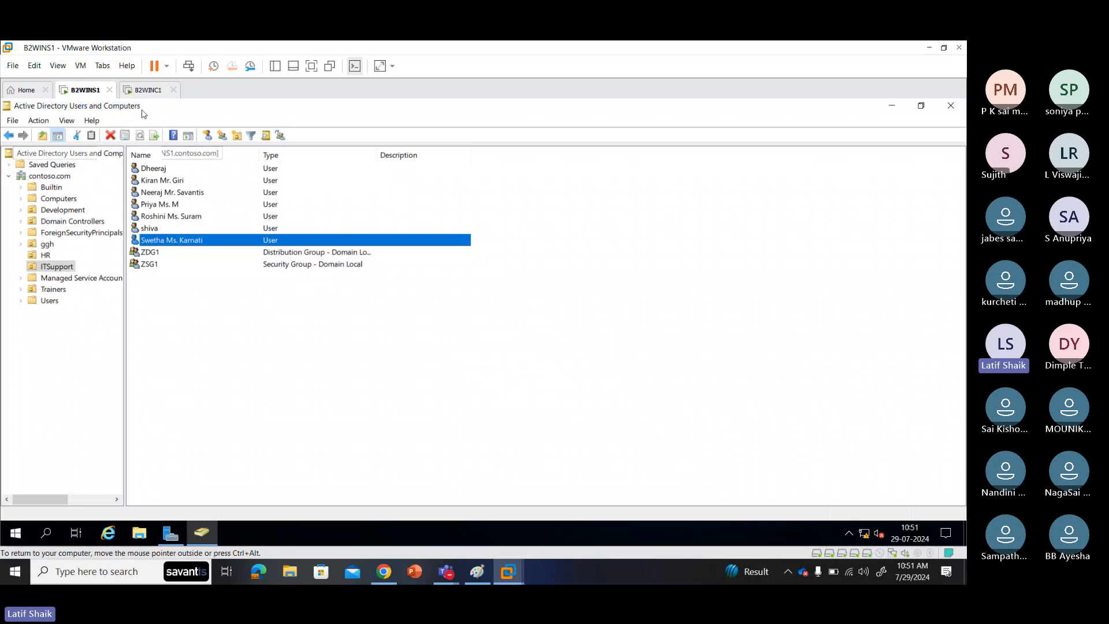
{"action": "left_click", "coordinate": [149, 91]}
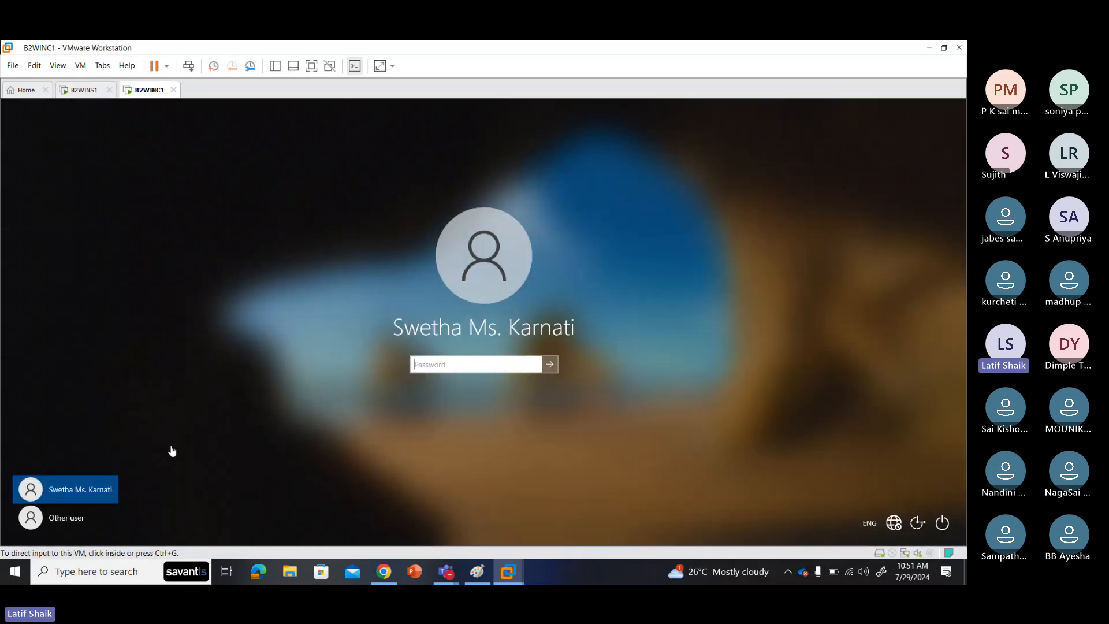
{"action": "left_click", "coordinate": [446, 362]}
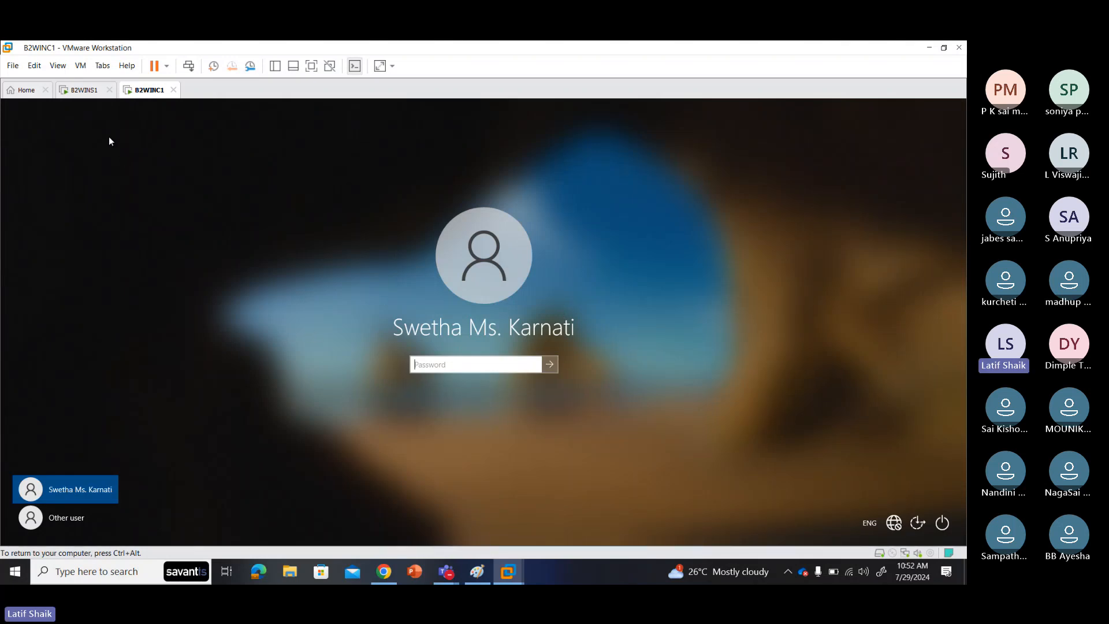
{"action": "left_click", "coordinate": [477, 572]}
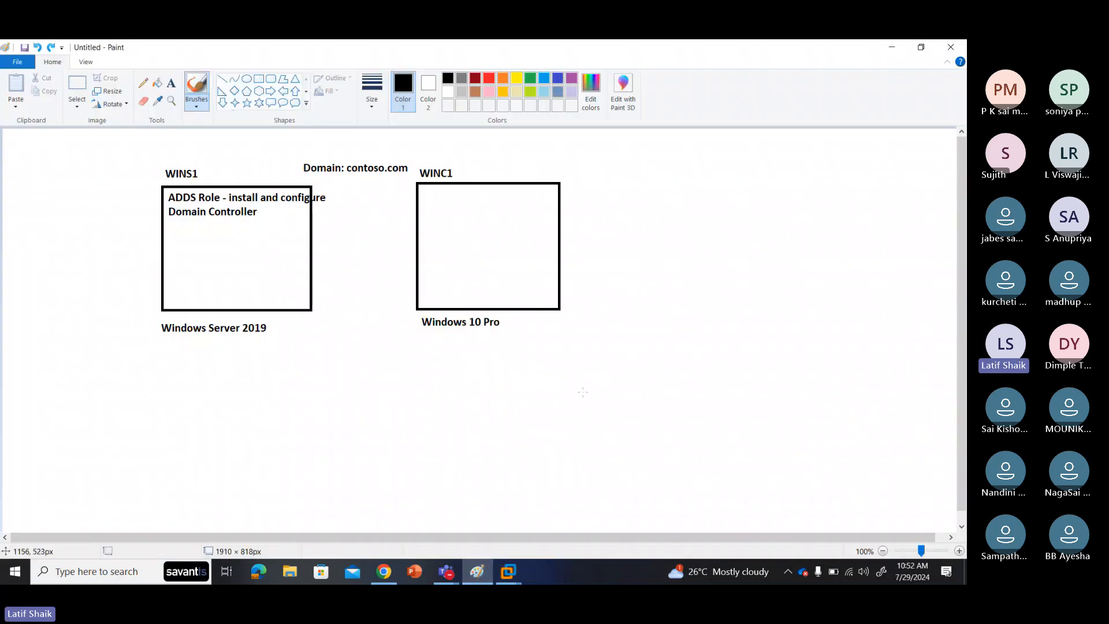
Step: Sketch a stick figure beside Windows 10 Pro with an arrow to a box labelled SP
{"action": "mouse_move", "coordinate": [569, 327]}
{"action": "left_mouse_down"}
{"action": "mouse_move", "coordinate": [582, 350]}
{"action": "mouse_move", "coordinate": [572, 342]}
{"action": "mouse_move", "coordinate": [589, 345]}
{"action": "mouse_move", "coordinate": [580, 357]}
{"action": "left_mouse_up"}
{"action": "left_click_drag", "start_coordinate": [584, 349], "coordinate": [590, 356]}
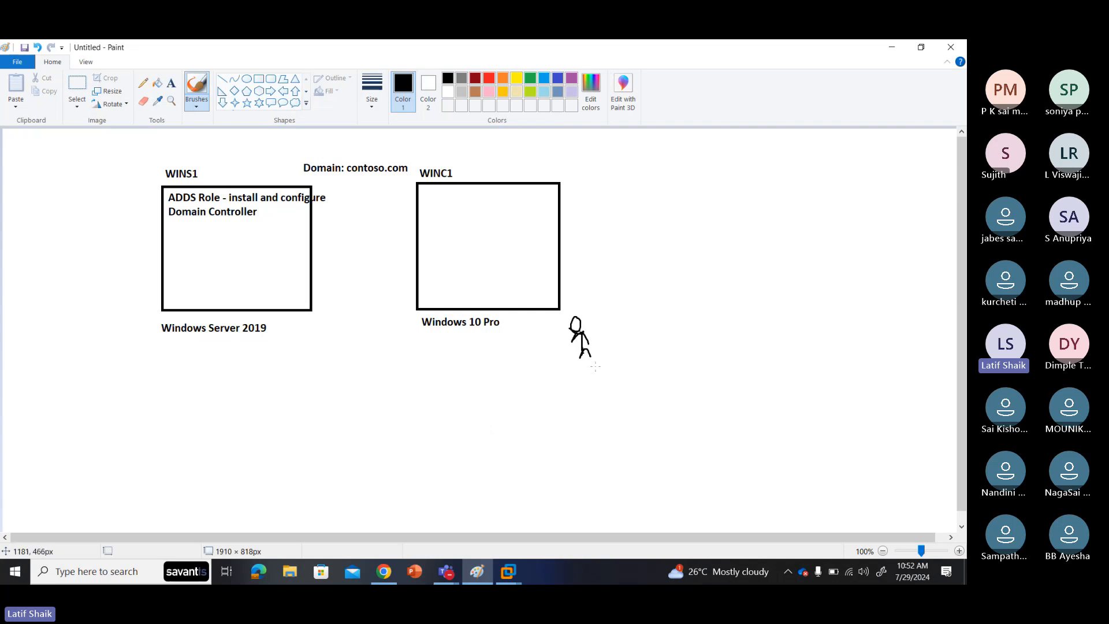
{"action": "mouse_move", "coordinate": [601, 332]}
{"action": "left_mouse_down"}
{"action": "mouse_move", "coordinate": [679, 273]}
{"action": "mouse_move", "coordinate": [674, 291]}
{"action": "left_mouse_up"}
{"action": "mouse_move", "coordinate": [715, 226]}
{"action": "left_mouse_down"}
{"action": "mouse_move", "coordinate": [676, 230]}
{"action": "mouse_move", "coordinate": [689, 288]}
{"action": "mouse_move", "coordinate": [776, 257]}
{"action": "mouse_move", "coordinate": [768, 208]}
{"action": "mouse_move", "coordinate": [675, 223]}
{"action": "mouse_move", "coordinate": [697, 219]}
{"action": "left_mouse_up"}
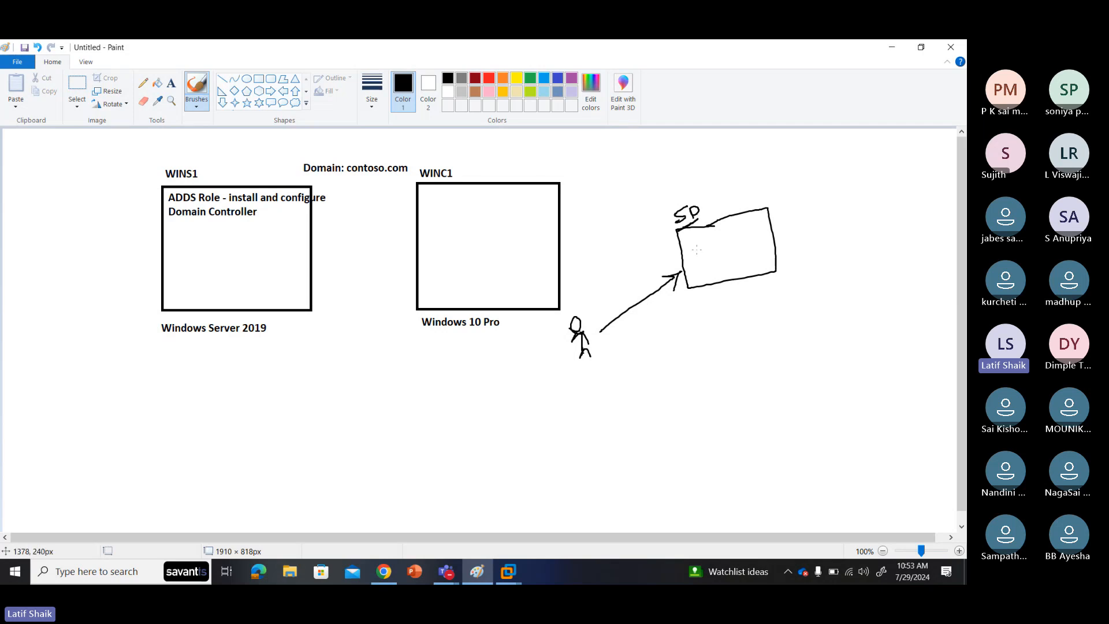
{"action": "mouse_move", "coordinate": [708, 246]}
{"action": "left_mouse_down"}
{"action": "mouse_move", "coordinate": [689, 273]}
{"action": "mouse_move", "coordinate": [705, 276]}
{"action": "mouse_move", "coordinate": [714, 244]}
{"action": "mouse_move", "coordinate": [687, 248]}
{"action": "left_mouse_up"}
{"action": "mouse_move", "coordinate": [699, 260]}
{"action": "left_mouse_down"}
{"action": "mouse_move", "coordinate": [694, 267]}
{"action": "mouse_move", "coordinate": [727, 252]}
{"action": "mouse_move", "coordinate": [722, 261]}
{"action": "left_mouse_up"}
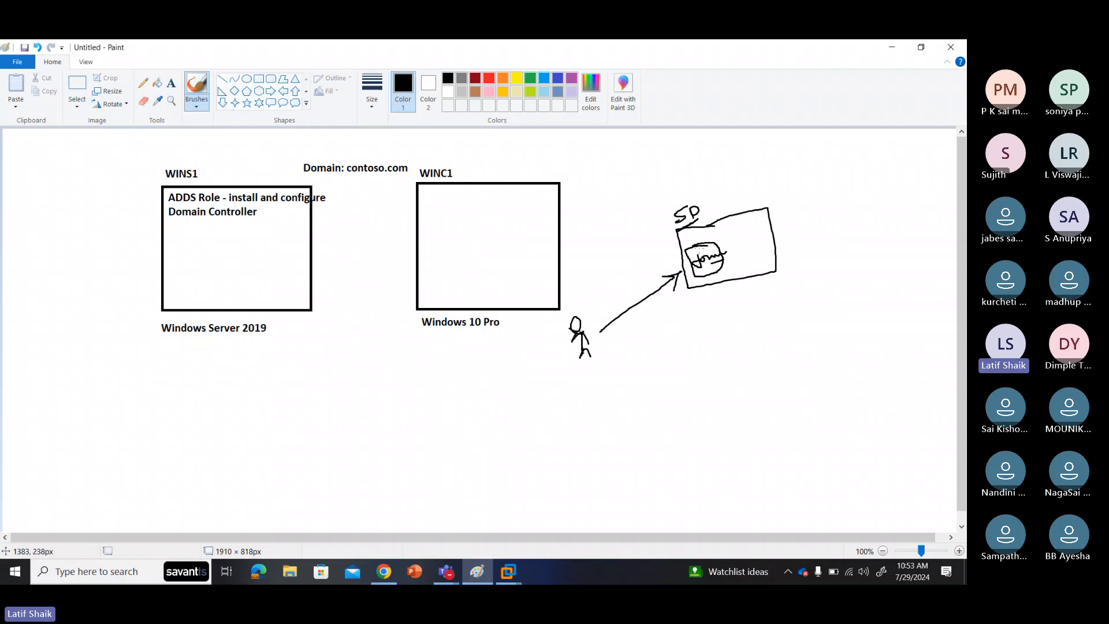
Step: Add marks inside the SP box, then draw an arrow rightward to a second box
{"action": "mouse_move", "coordinate": [701, 240]}
{"action": "left_mouse_down"}
{"action": "mouse_move", "coordinate": [704, 252]}
{"action": "mouse_move", "coordinate": [709, 237]}
{"action": "mouse_move", "coordinate": [690, 235]}
{"action": "mouse_move", "coordinate": [679, 262]}
{"action": "mouse_move", "coordinate": [699, 276]}
{"action": "mouse_move", "coordinate": [716, 236]}
{"action": "mouse_move", "coordinate": [692, 231]}
{"action": "left_mouse_up"}
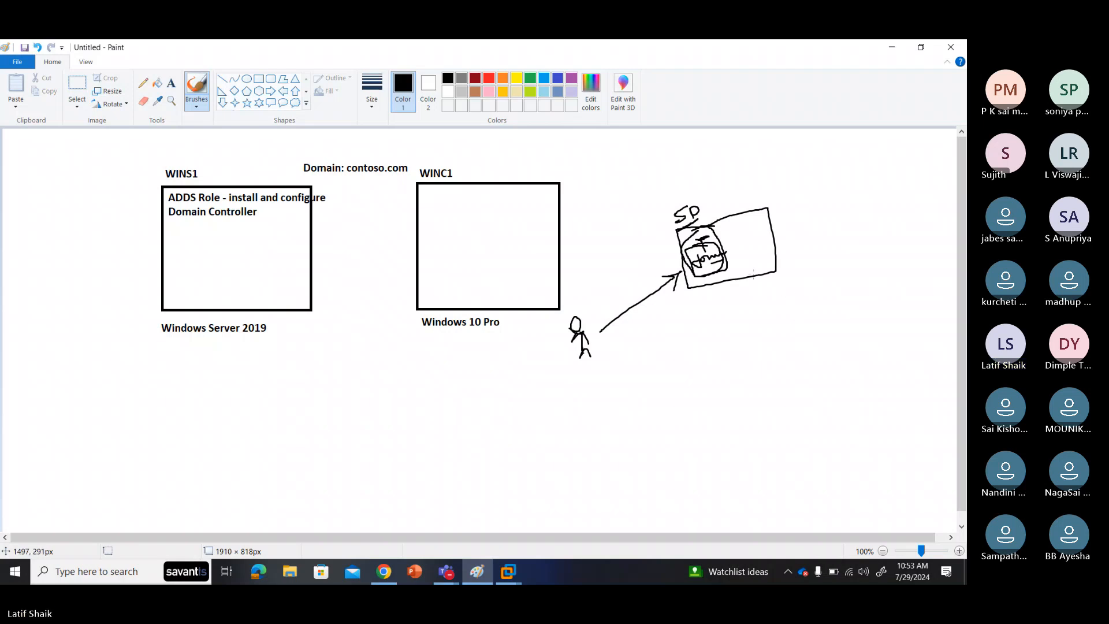
{"action": "mouse_move", "coordinate": [723, 264]}
{"action": "left_mouse_down"}
{"action": "mouse_move", "coordinate": [792, 246]}
{"action": "mouse_move", "coordinate": [786, 254]}
{"action": "left_mouse_up"}
{"action": "mouse_move", "coordinate": [807, 214]}
{"action": "left_mouse_down"}
{"action": "mouse_move", "coordinate": [768, 218]}
{"action": "mouse_move", "coordinate": [781, 263]}
{"action": "mouse_move", "coordinate": [848, 268]}
{"action": "mouse_move", "coordinate": [800, 211]}
{"action": "mouse_move", "coordinate": [812, 179]}
{"action": "mouse_move", "coordinate": [839, 190]}
{"action": "left_mouse_up"}
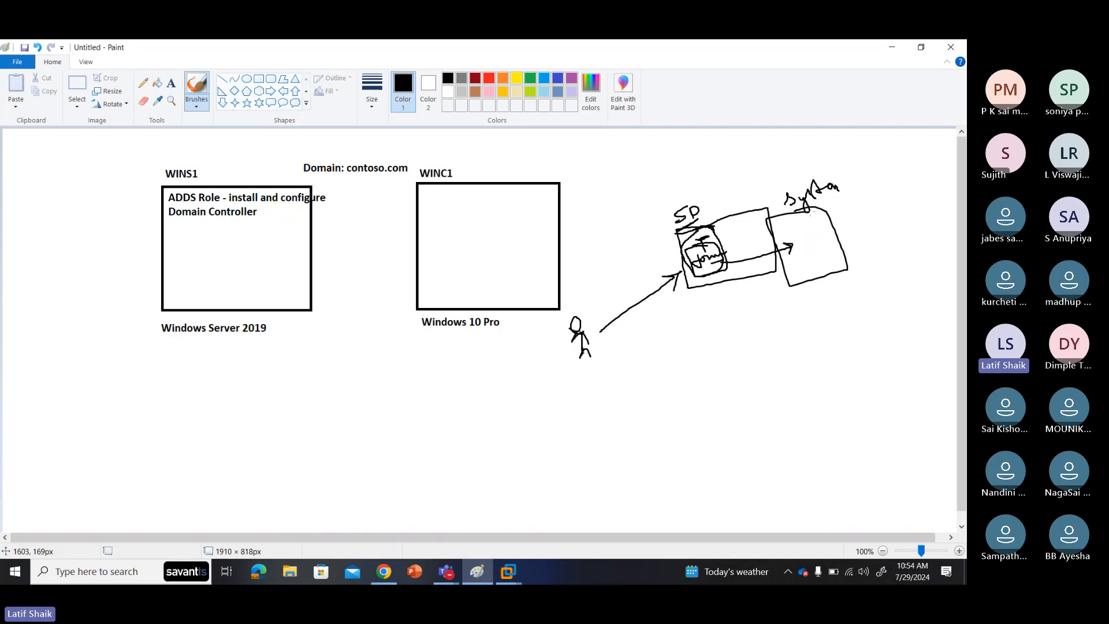
Step: Handwrite System Admin above the right box and sketch letters and a small box inside it
{"action": "left_click_drag", "start_coordinate": [847, 186], "coordinate": [862, 173]}
{"action": "left_click_drag", "start_coordinate": [872, 168], "coordinate": [903, 156]}
{"action": "left_click", "coordinate": [514, 440]}
{"action": "left_click_drag", "start_coordinate": [504, 392], "coordinate": [509, 413]}
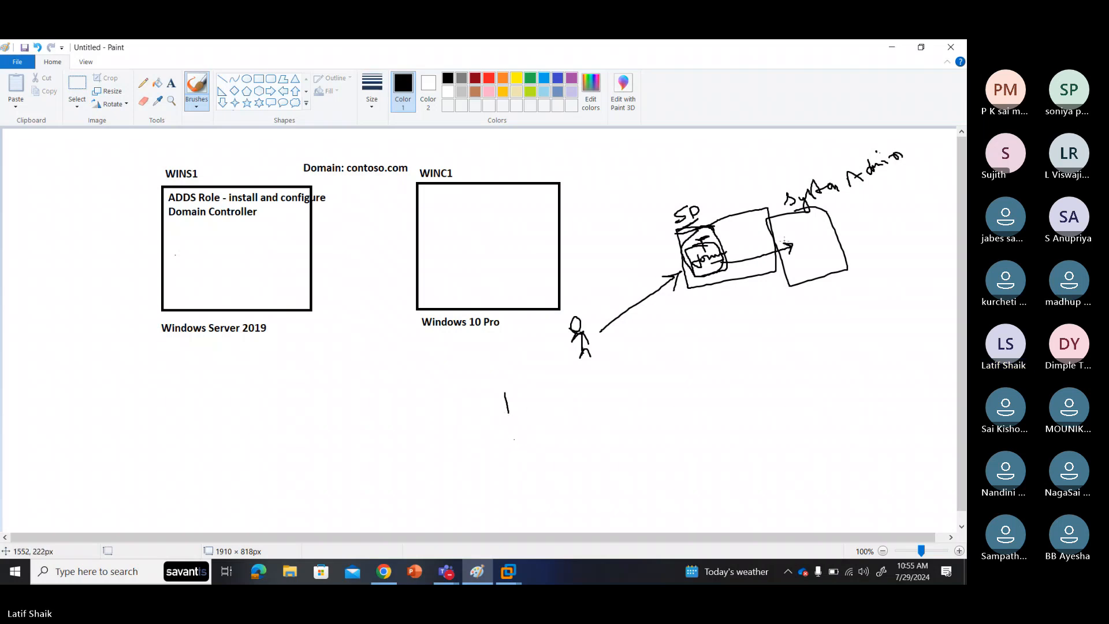
{"action": "left_click_drag", "start_coordinate": [785, 231], "coordinate": [793, 238]}
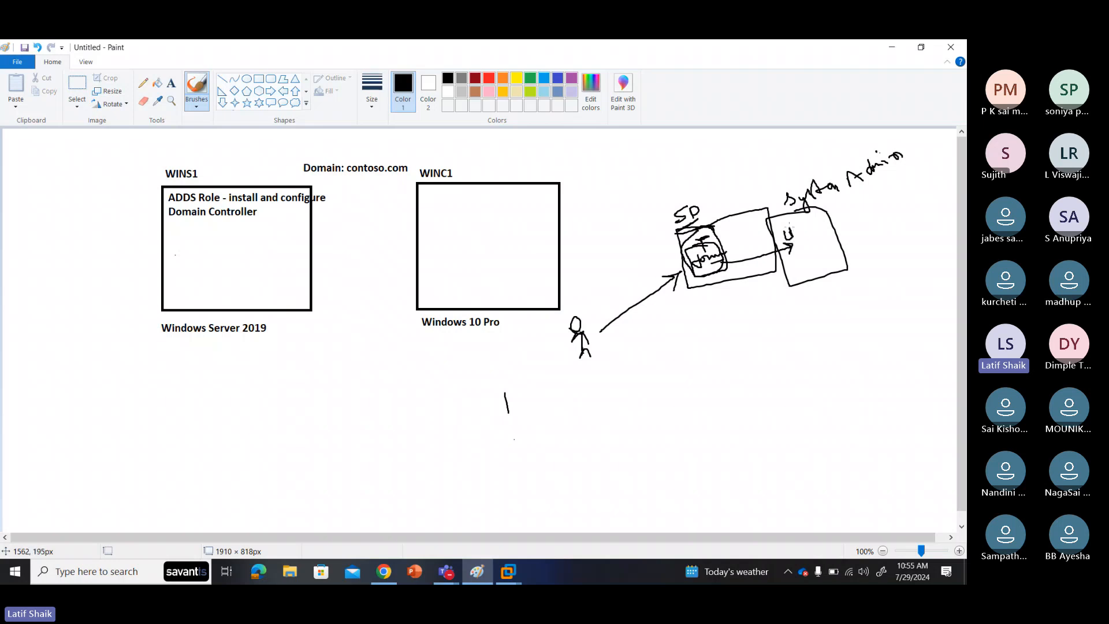
{"action": "mouse_move", "coordinate": [792, 228]}
{"action": "left_mouse_down"}
{"action": "mouse_move", "coordinate": [797, 263]}
{"action": "mouse_move", "coordinate": [806, 242]}
{"action": "mouse_move", "coordinate": [795, 241]}
{"action": "mouse_move", "coordinate": [806, 258]}
{"action": "mouse_move", "coordinate": [807, 246]}
{"action": "left_mouse_up"}
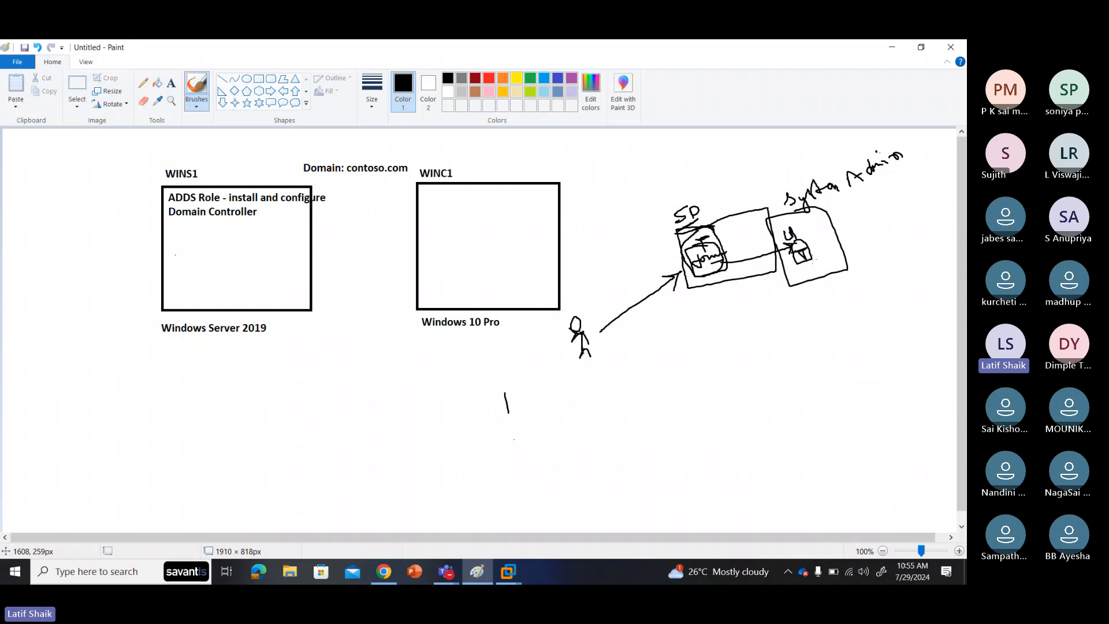
Step: Add a stroke by the inner box and a long curved arrow back to the WINS1 server box
{"action": "left_click_drag", "start_coordinate": [812, 261], "coordinate": [818, 253]}
{"action": "mouse_move", "coordinate": [799, 260]}
{"action": "left_mouse_down"}
{"action": "mouse_move", "coordinate": [811, 289]}
{"action": "mouse_move", "coordinate": [626, 425]}
{"action": "mouse_move", "coordinate": [351, 402]}
{"action": "mouse_move", "coordinate": [303, 324]}
{"action": "mouse_move", "coordinate": [316, 317]}
{"action": "left_mouse_up"}
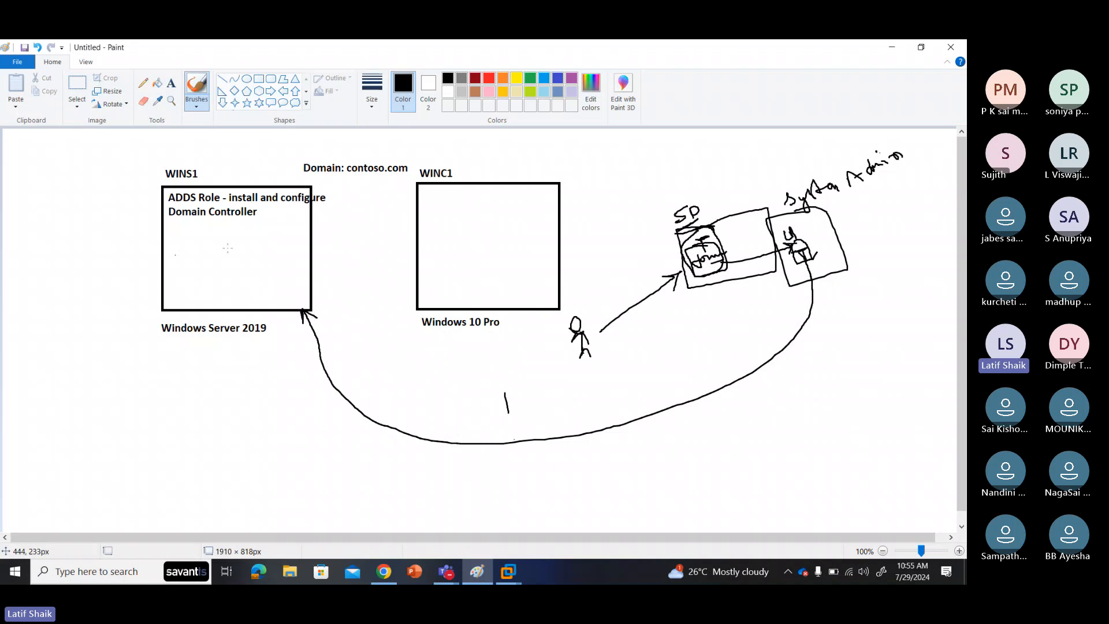
Step: Return to B2WINS1's Active Directory console and select the reset user in the ITSupport list
{"action": "left_click", "coordinate": [508, 571]}
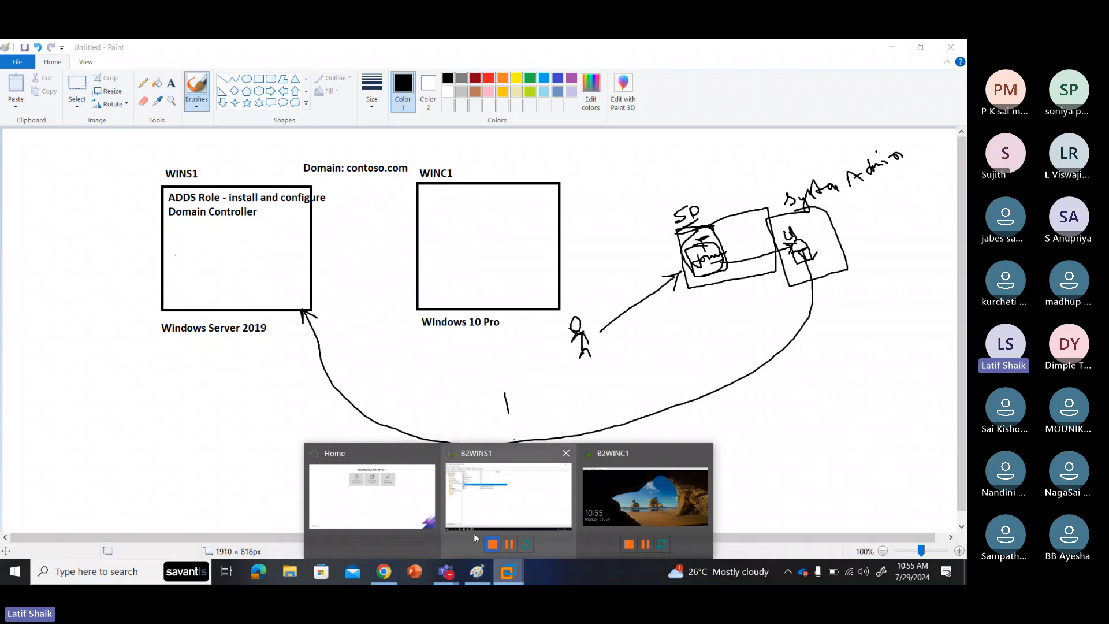
{"action": "left_click", "coordinate": [509, 497]}
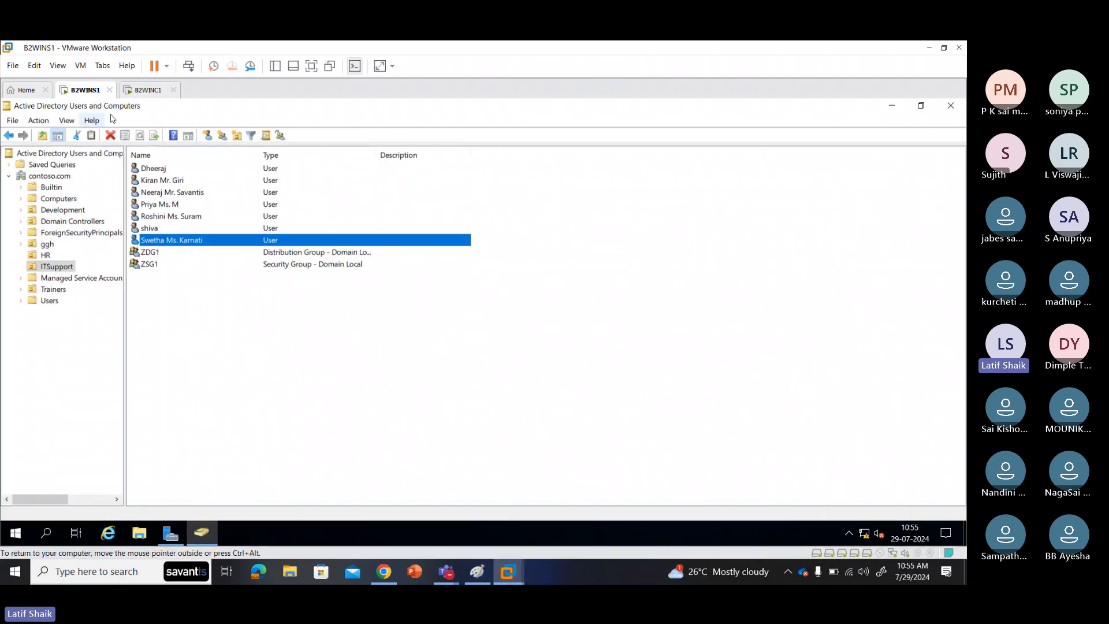
{"action": "left_click", "coordinate": [163, 229]}
{"action": "left_click", "coordinate": [171, 242]}
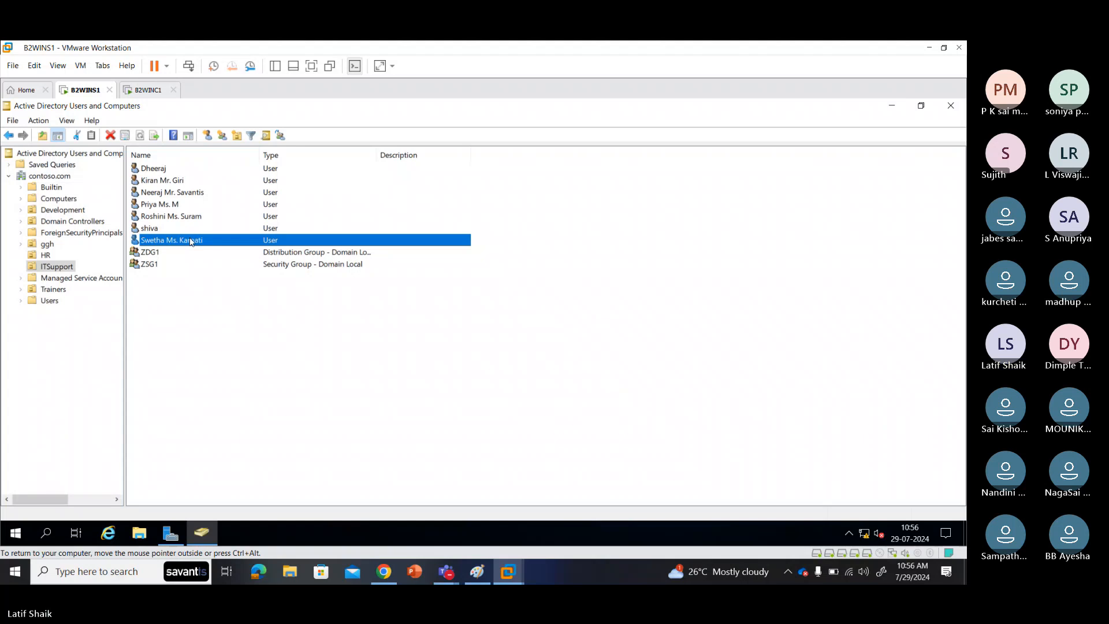
Step: Check the reset user's Logon Hours on the Account tab: permitted all week, all hours
{"action": "double_click", "coordinate": [192, 242]}
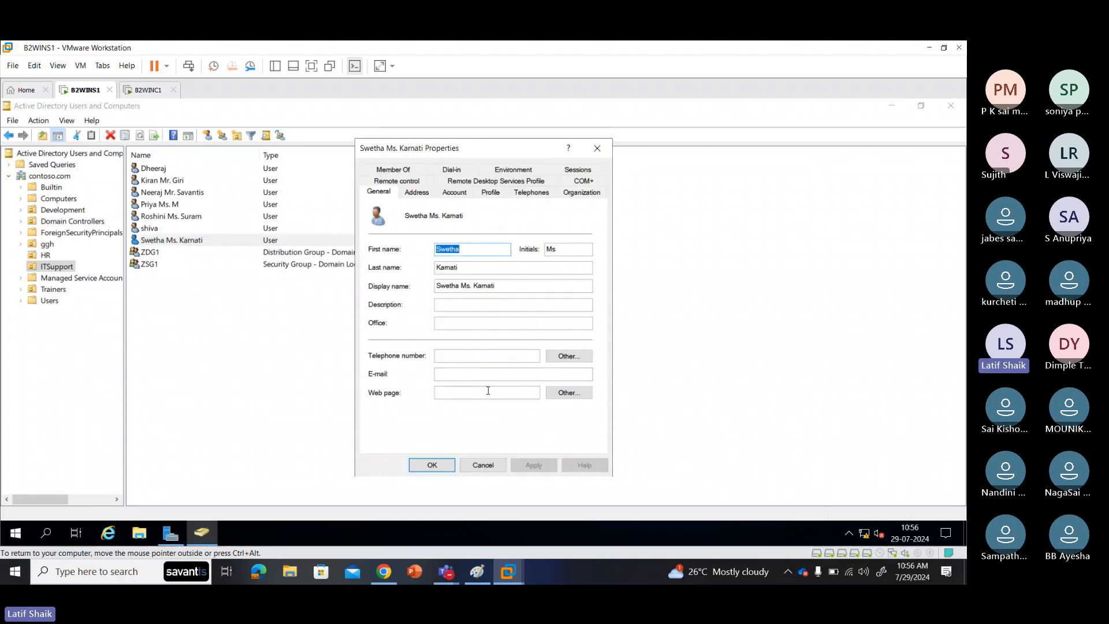
{"action": "left_click", "coordinate": [455, 193]}
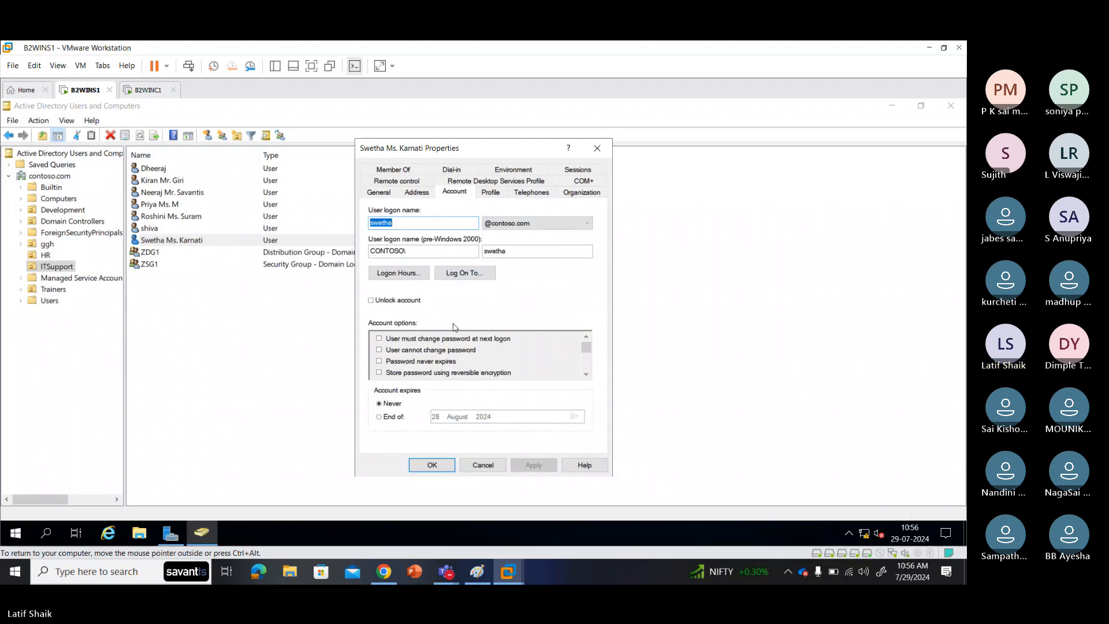
{"action": "mouse_move", "coordinate": [582, 352]}
{"action": "left_mouse_down"}
{"action": "mouse_move", "coordinate": [585, 374]}
{"action": "mouse_move", "coordinate": [586, 346]}
{"action": "left_mouse_up"}
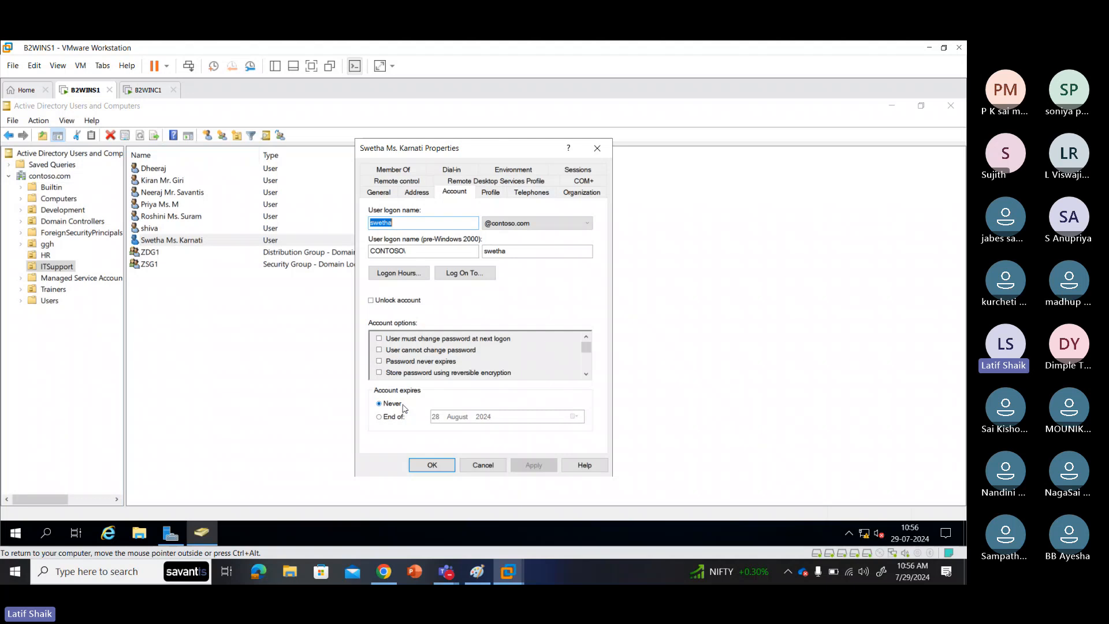
{"action": "left_click", "coordinate": [399, 272]}
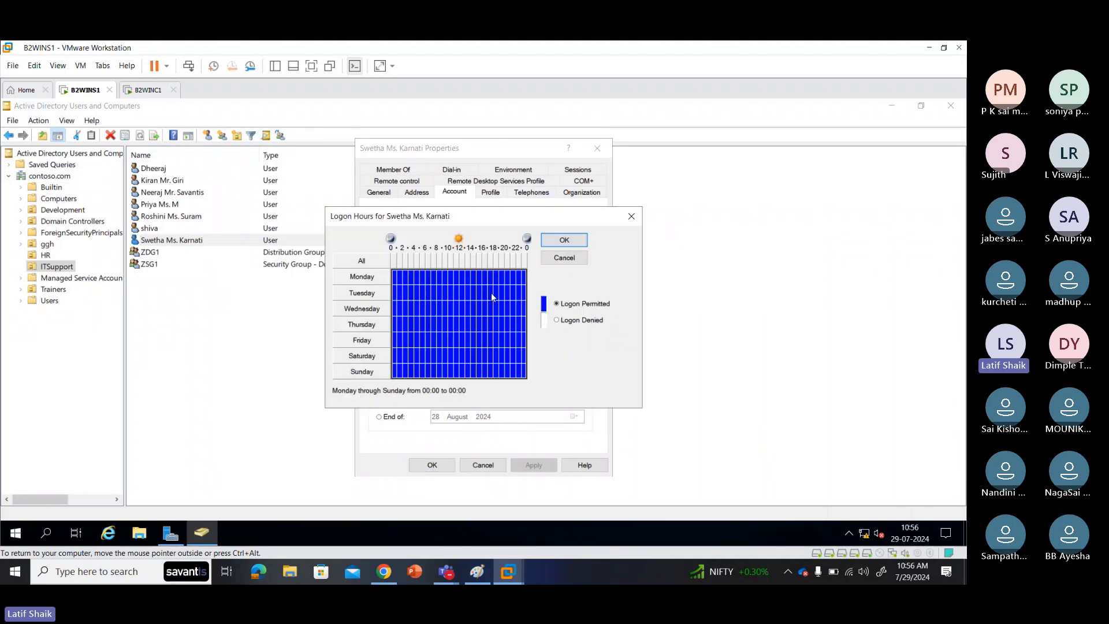
Step: Close Logon Hours unchanged, returning to Account properties showing the account never expires
{"action": "left_click", "coordinate": [558, 261]}
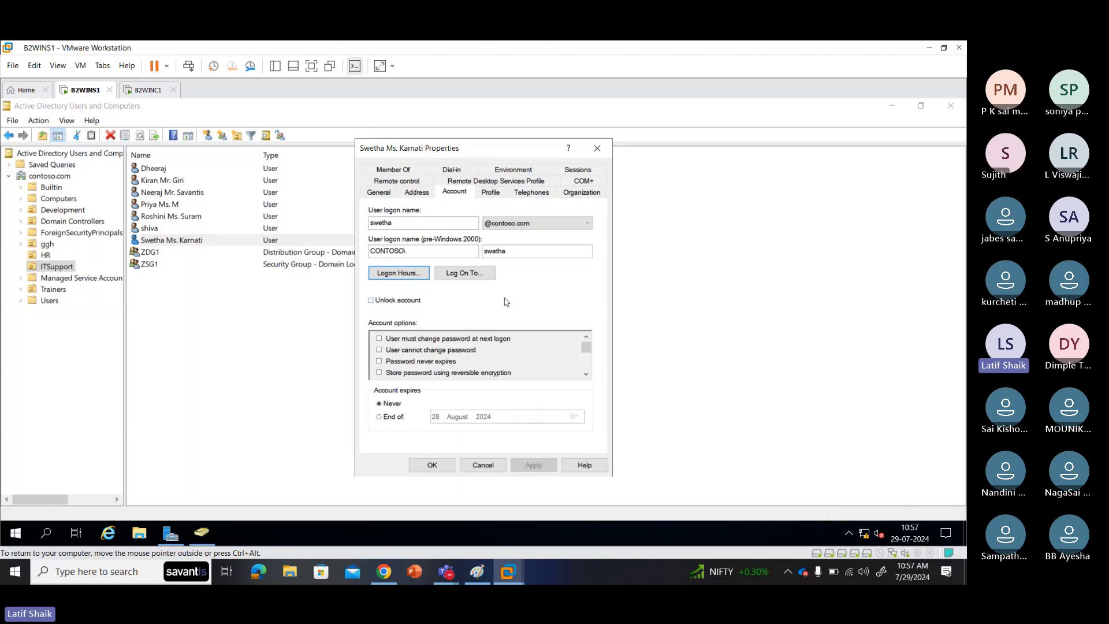
Step: Review the Log On To workstation restrictions, then cancel out of the user's properties unchanged
{"action": "left_click", "coordinate": [489, 275]}
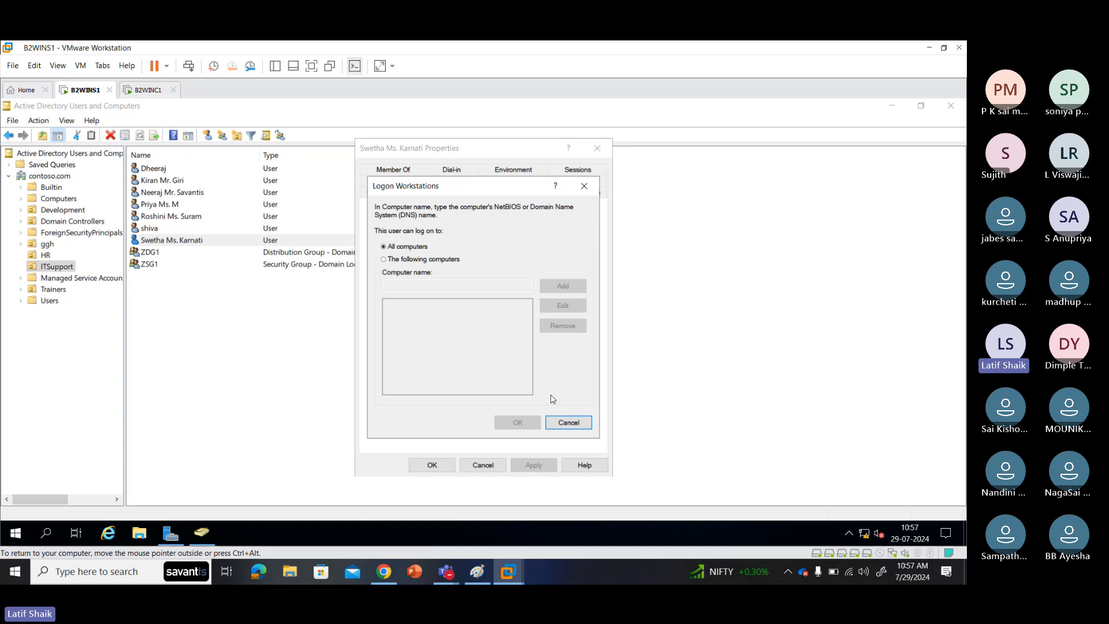
{"action": "left_click", "coordinate": [567, 422]}
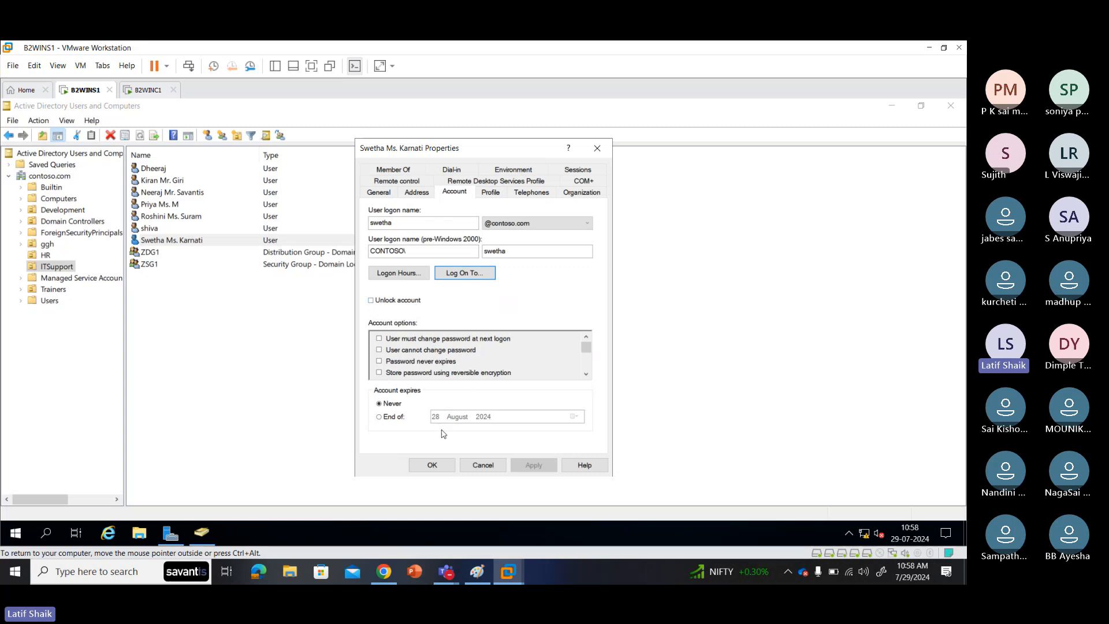
{"action": "left_click", "coordinate": [483, 465]}
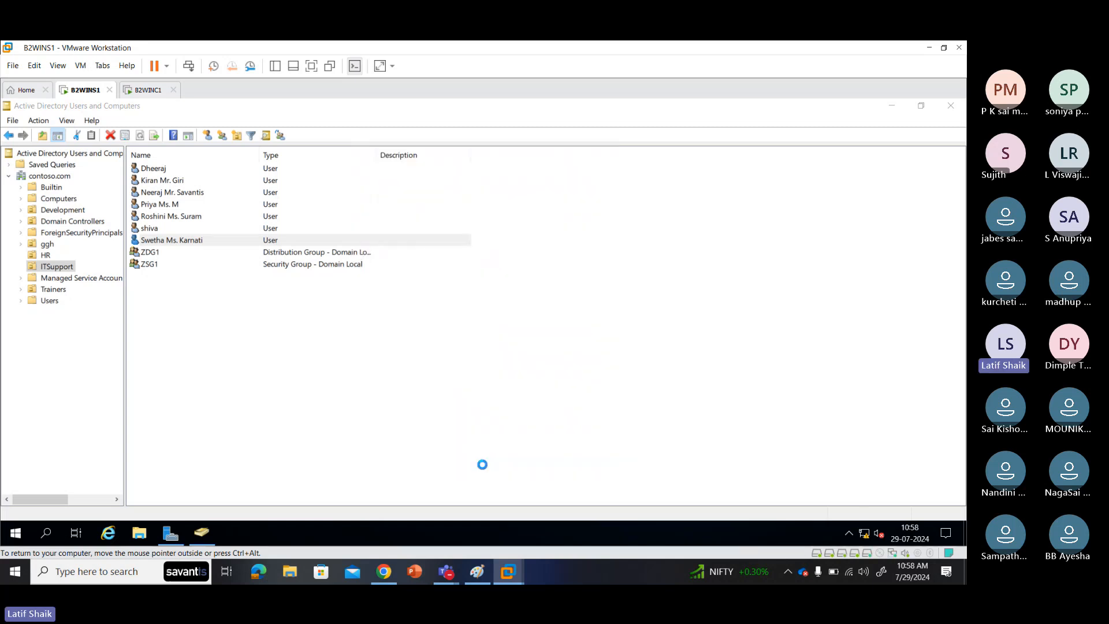
Step: Start a Reset Password on the ITSupport user and enter the new password twice
{"action": "right_click", "coordinate": [316, 247]}
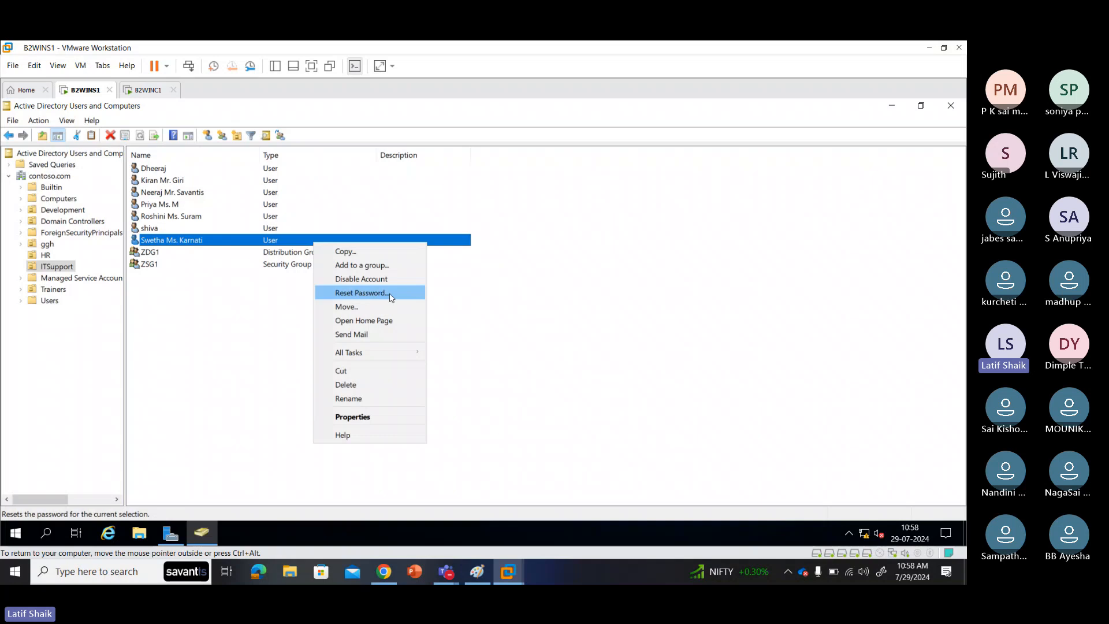
{"action": "left_click", "coordinate": [363, 294]}
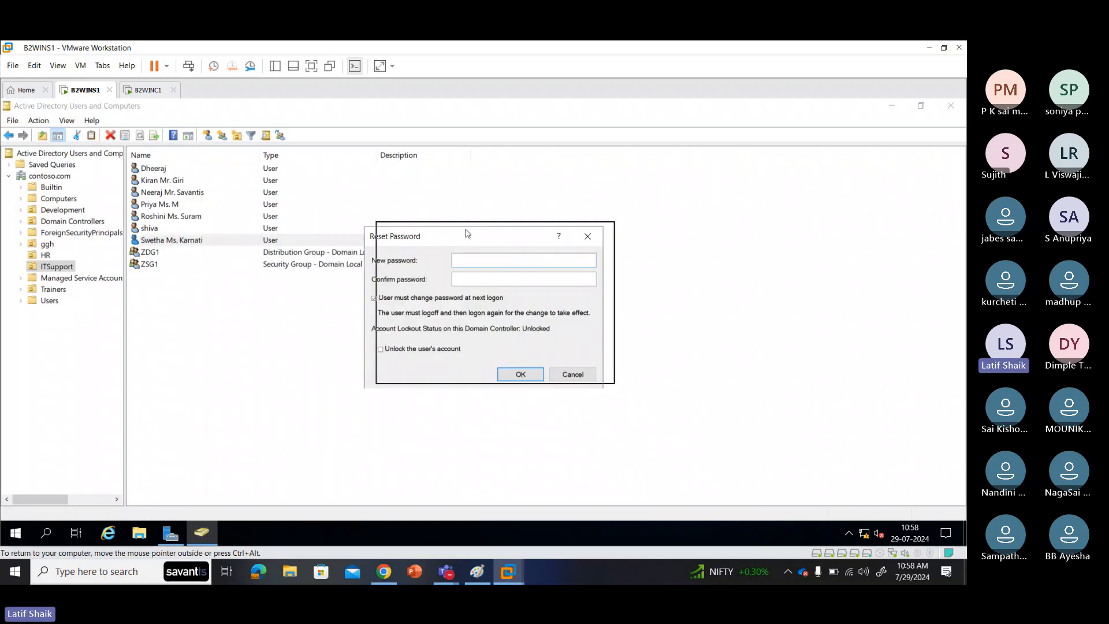
{"action": "left_click_drag", "start_coordinate": [454, 231], "coordinate": [505, 201]}
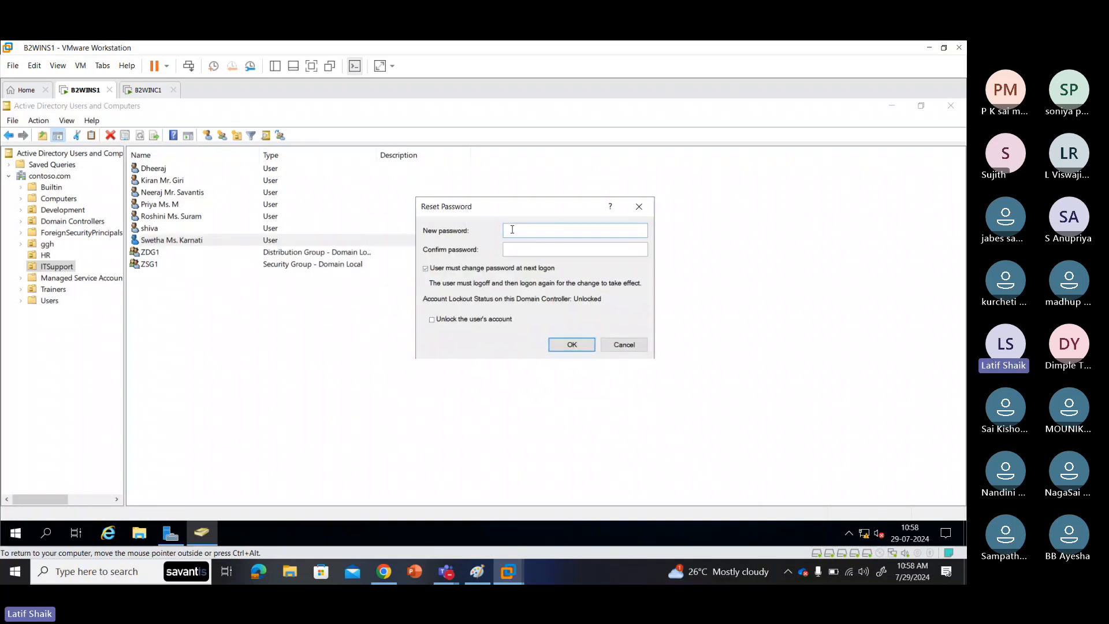
{"action": "type", "text": "Password1"}
{"action": "key", "text": "Tab"}
{"action": "type", "text": "Password1"}
Step: Apply the password reset and dismiss the password-changed confirmation
{"action": "left_click_drag", "start_coordinate": [519, 208], "coordinate": [509, 211]}
{"action": "left_click_drag", "start_coordinate": [538, 251], "coordinate": [496, 253]}
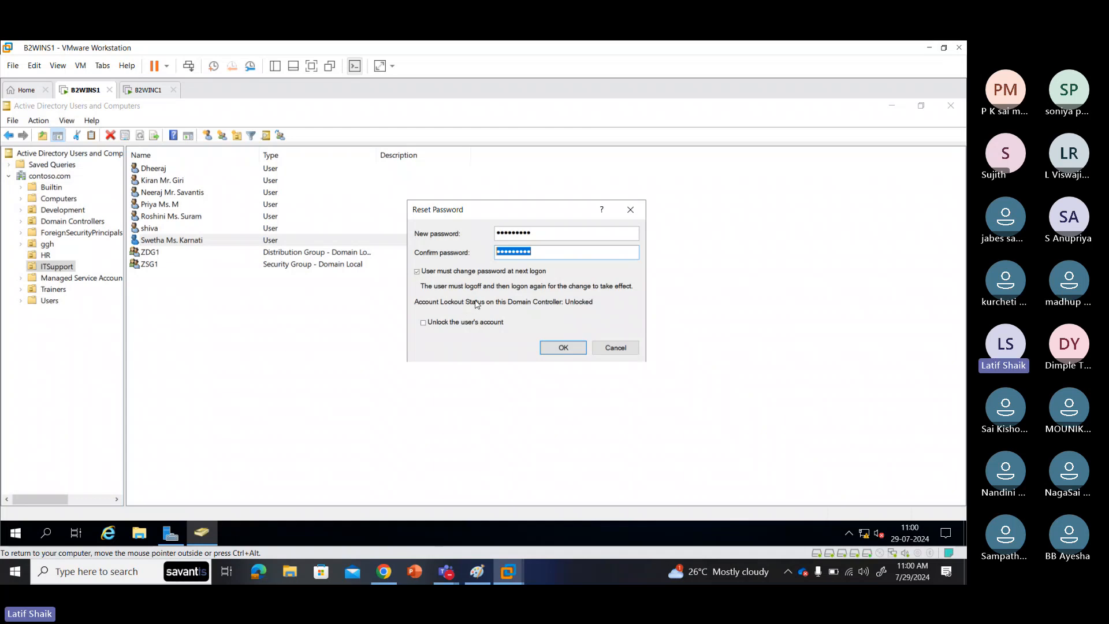
{"action": "left_click", "coordinate": [564, 344]}
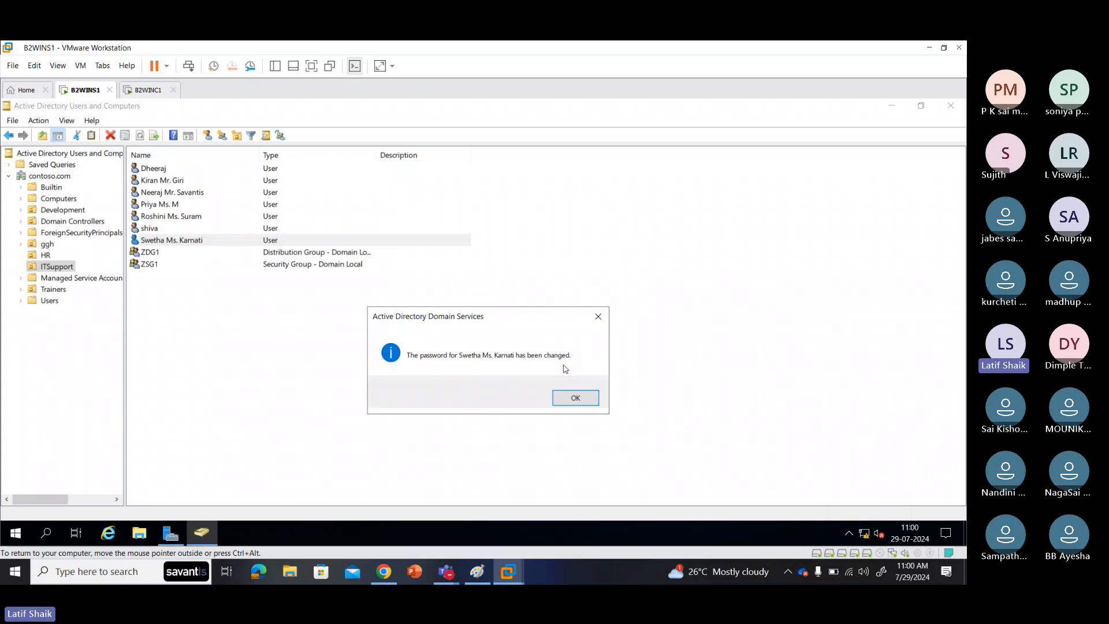
{"action": "left_click", "coordinate": [574, 398]}
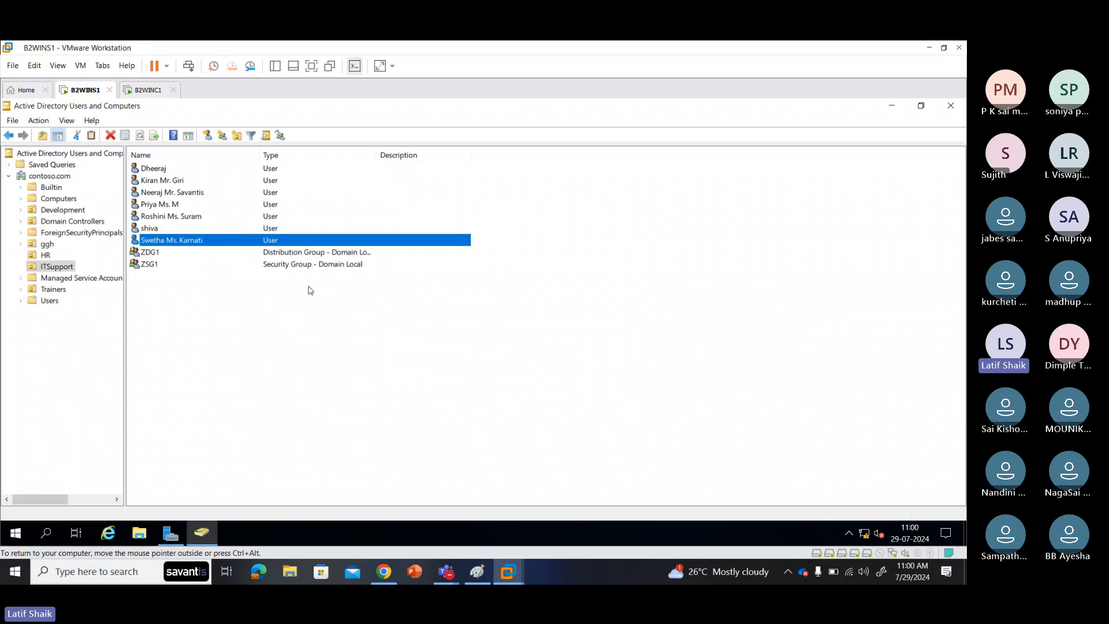
{"action": "left_click", "coordinate": [148, 92]}
Step: Sign in on B2WINC1 with the reset password and accept the required password change
{"action": "left_click", "coordinate": [431, 411]}
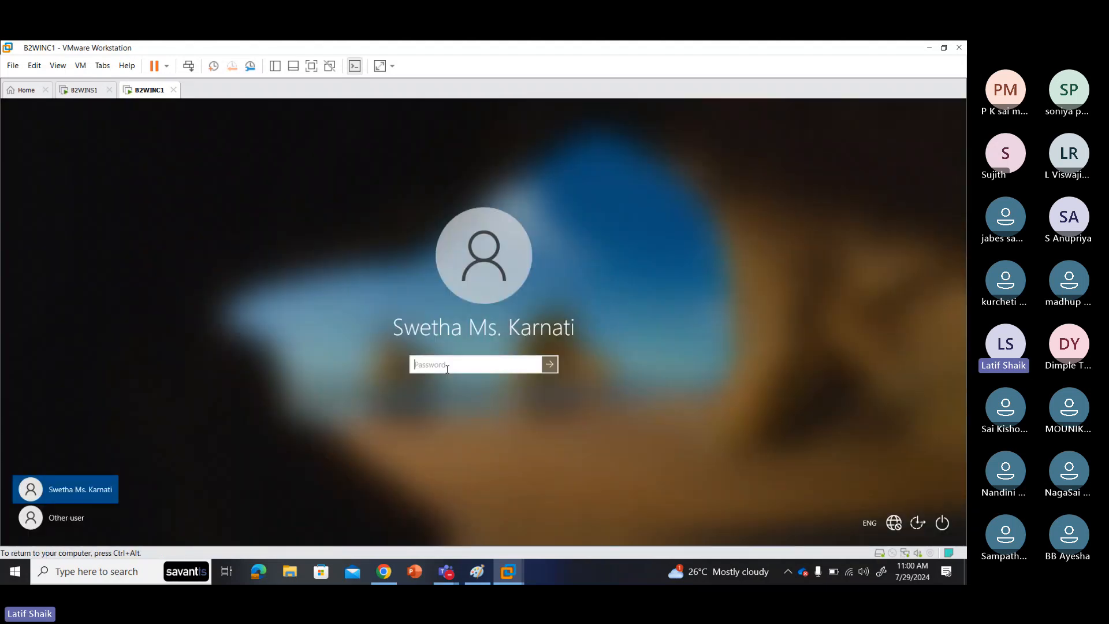
{"action": "type", "text": "**************"}
{"action": "key", "text": "Return"}
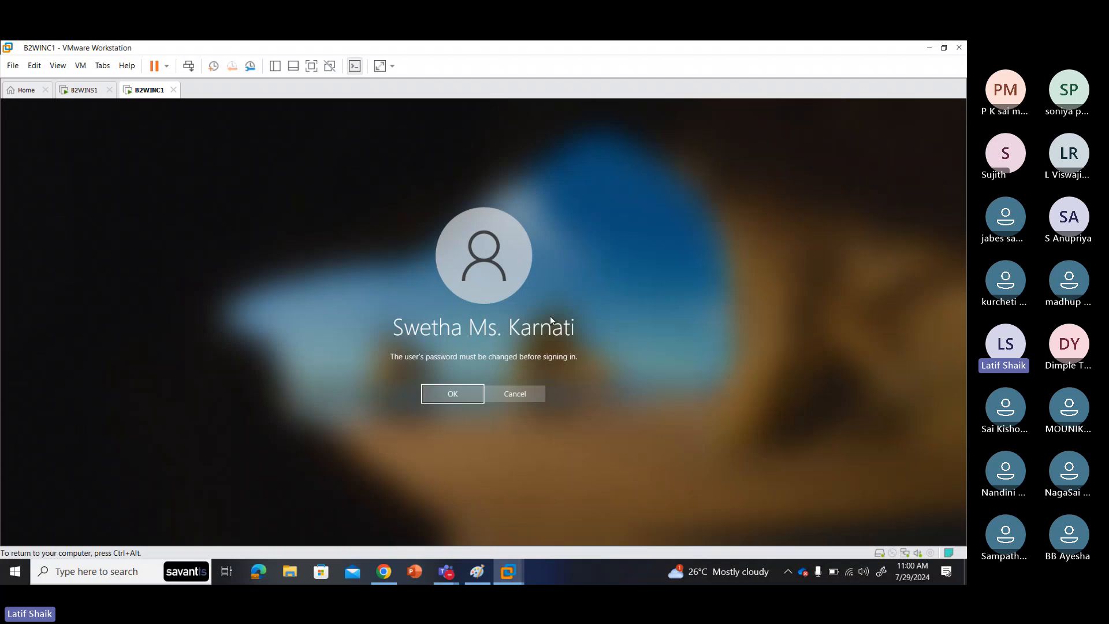
{"action": "left_click", "coordinate": [465, 393]}
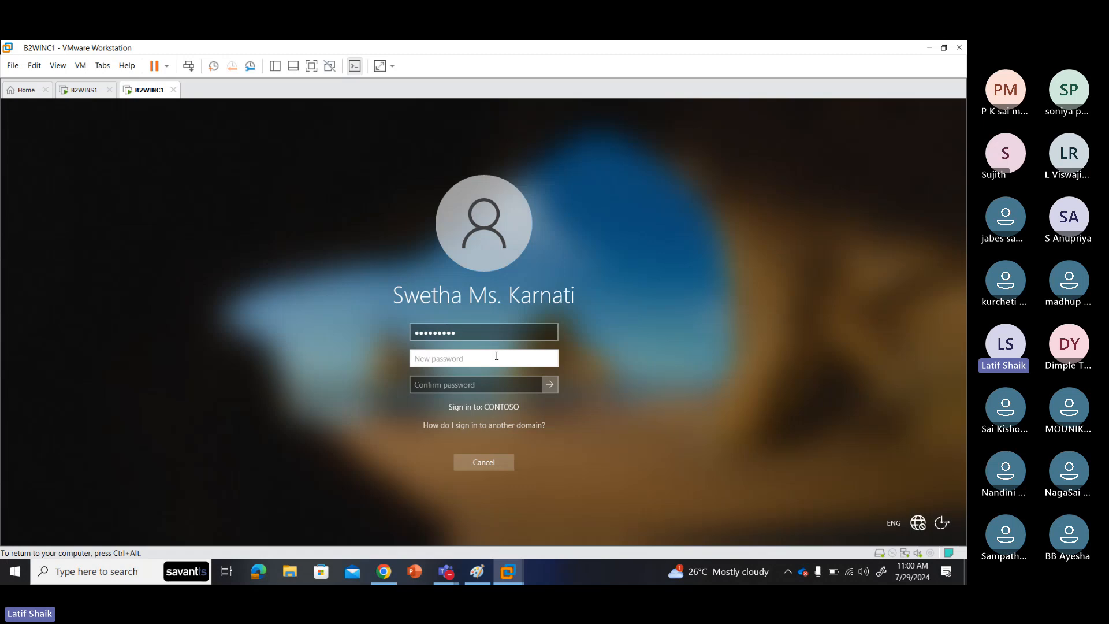
Step: Enter and confirm a new password, check it, and submit it
{"action": "type", "text": "Passw0rd@1"}
{"action": "key", "text": "Tab"}
{"action": "type", "text": "Passw"}
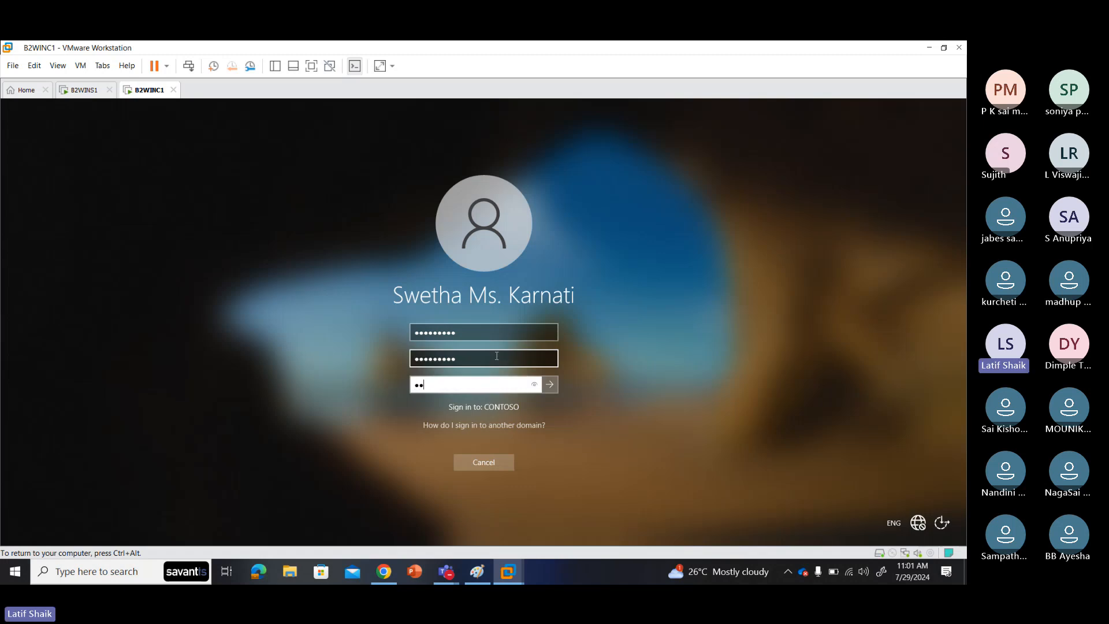
{"action": "type", "text": "0rd@1"}
{"action": "left_click", "coordinate": [534, 385]}
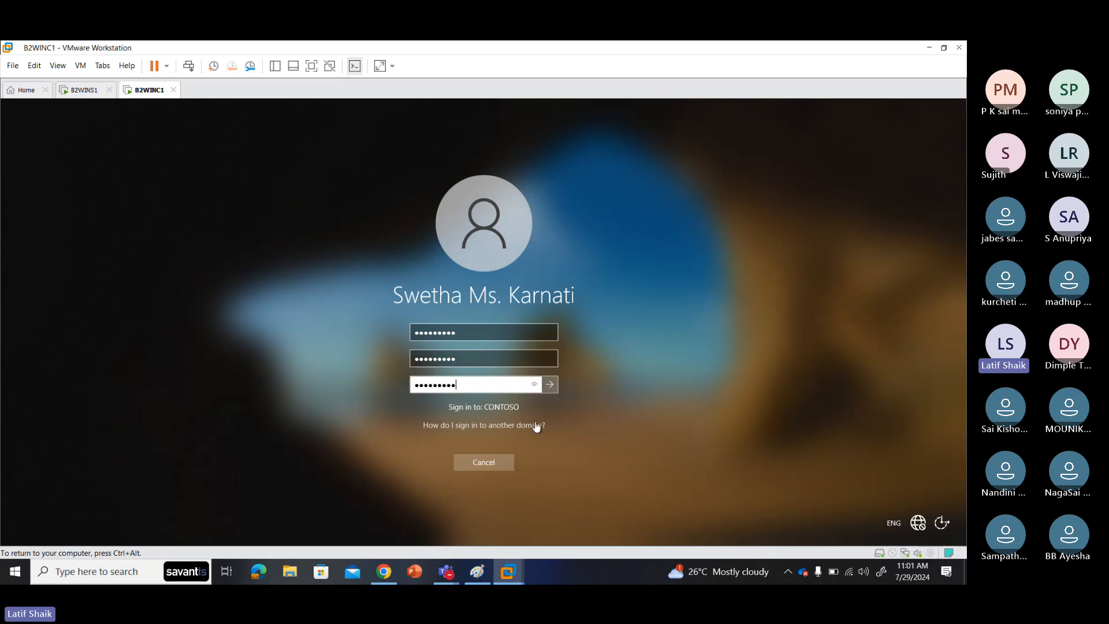
{"action": "left_click", "coordinate": [553, 391]}
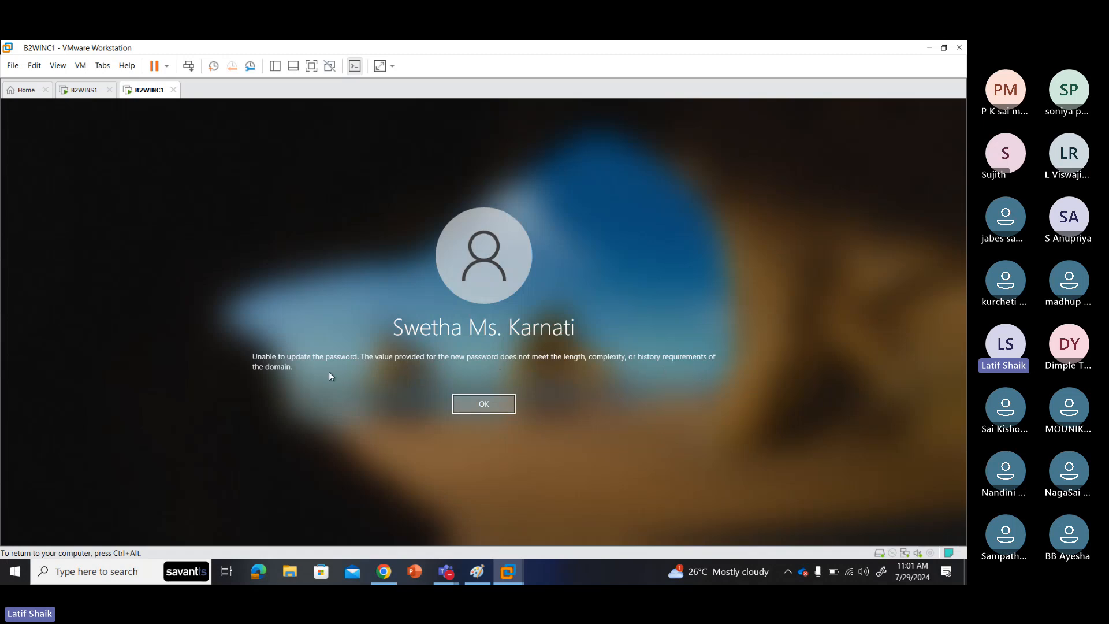
Step: After the rejection, re-enter the current password and set a more complex new password, confirmed twice
{"action": "left_click", "coordinate": [484, 403]}
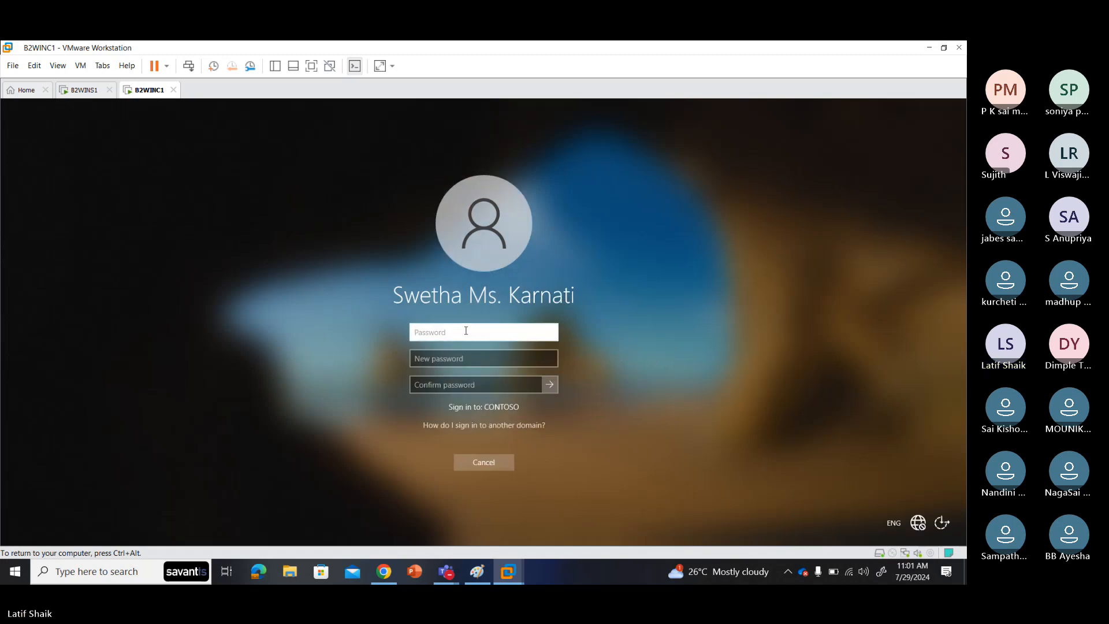
{"action": "type", "text": "Pa$$w"}
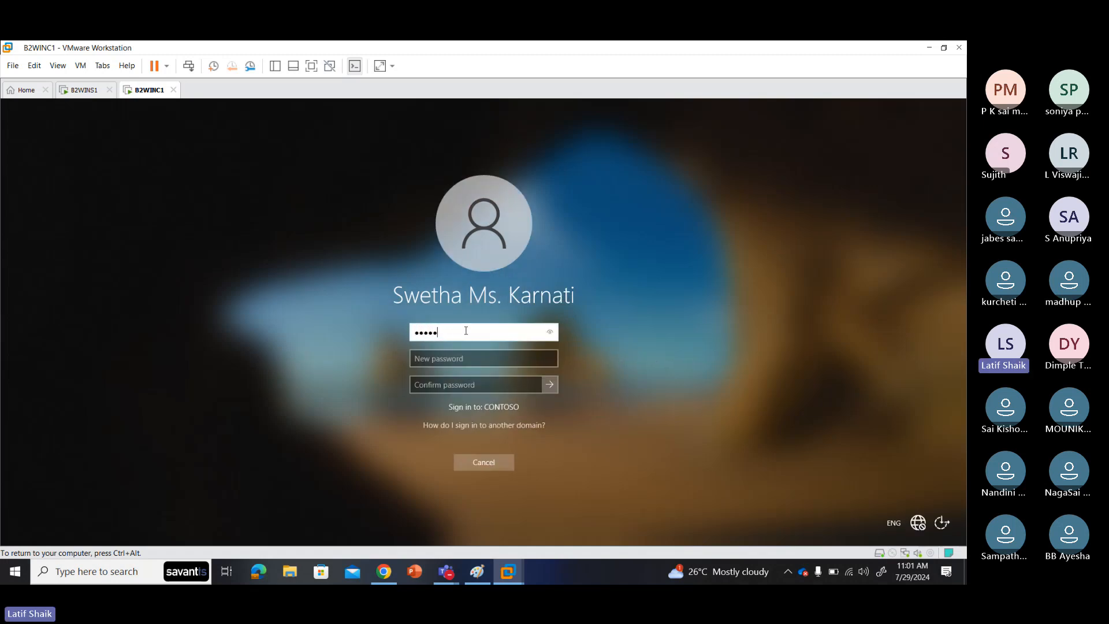
{"action": "type", "text": "0rd1"}
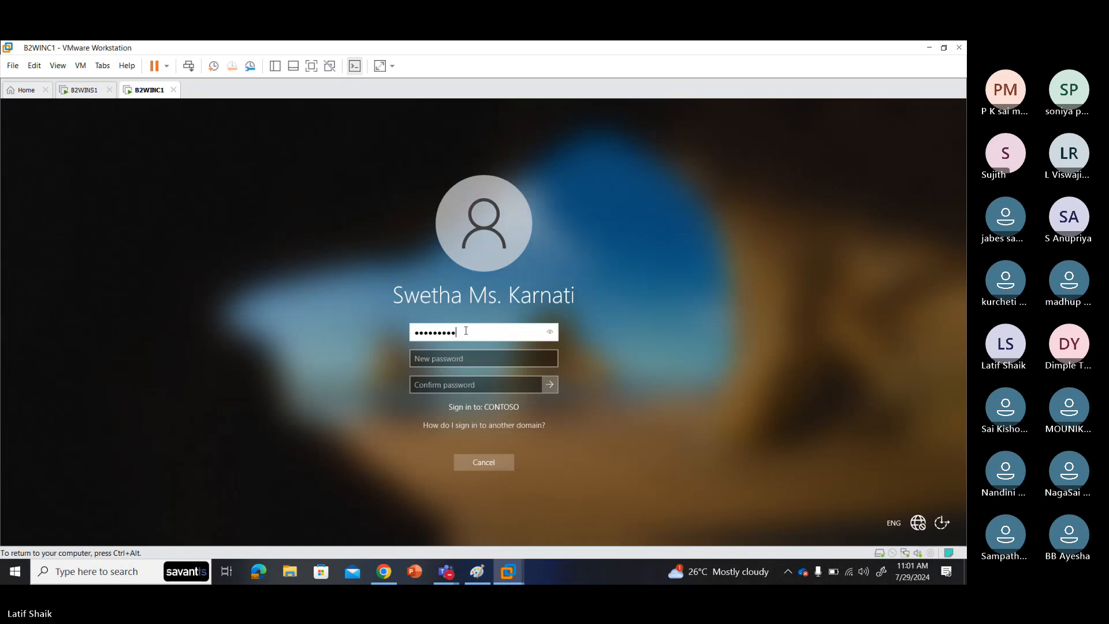
{"action": "key", "text": "Tab"}
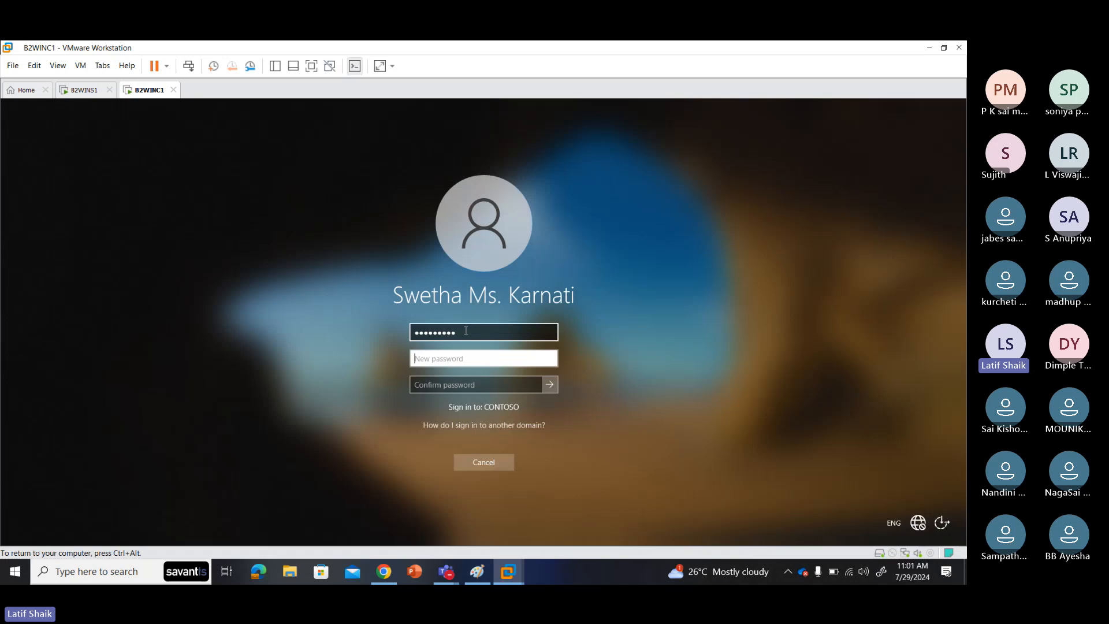
{"action": "type", "text": "P@ssw0rd"}
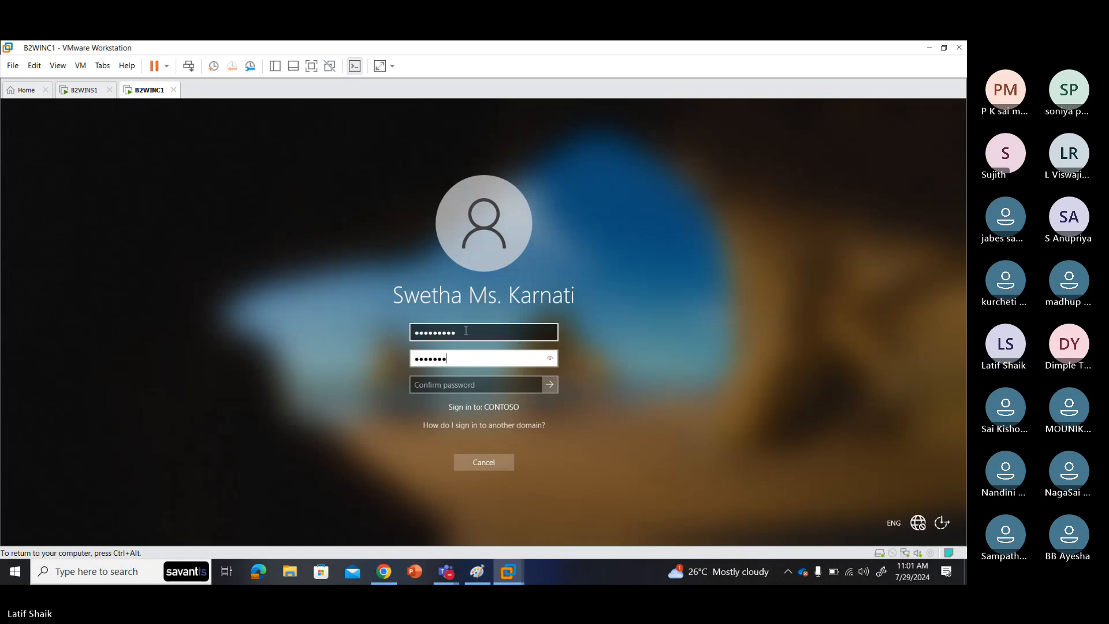
{"action": "key", "text": "Tab"}
{"action": "type", "text": "P@s"}
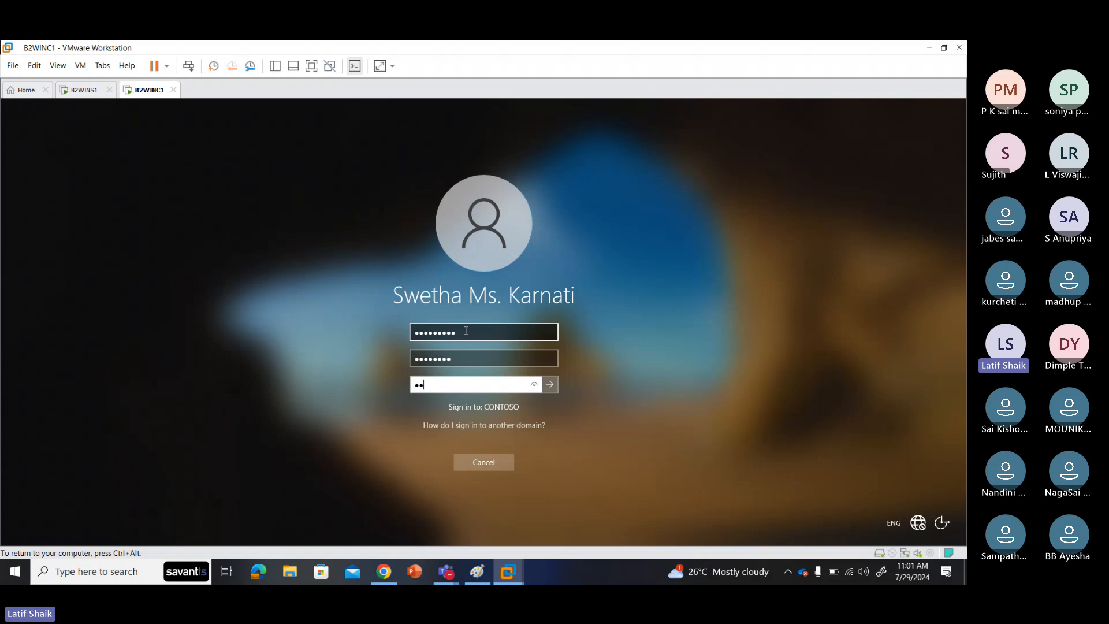
{"action": "type", "text": "sw0rd"}
{"action": "key", "text": "Return"}
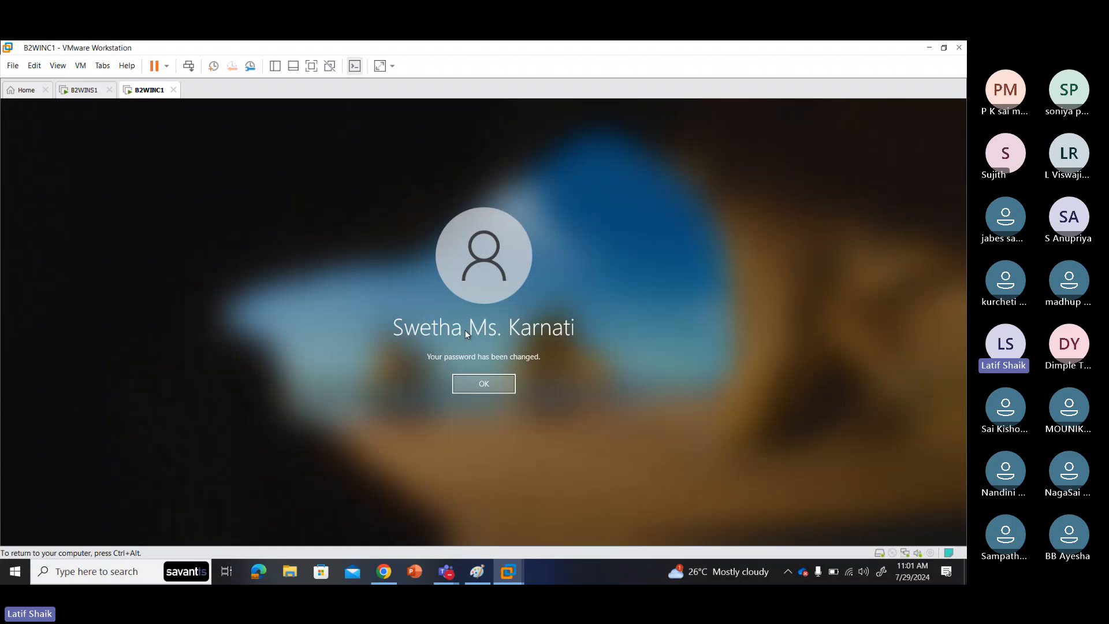
{"action": "left_click", "coordinate": [506, 388]}
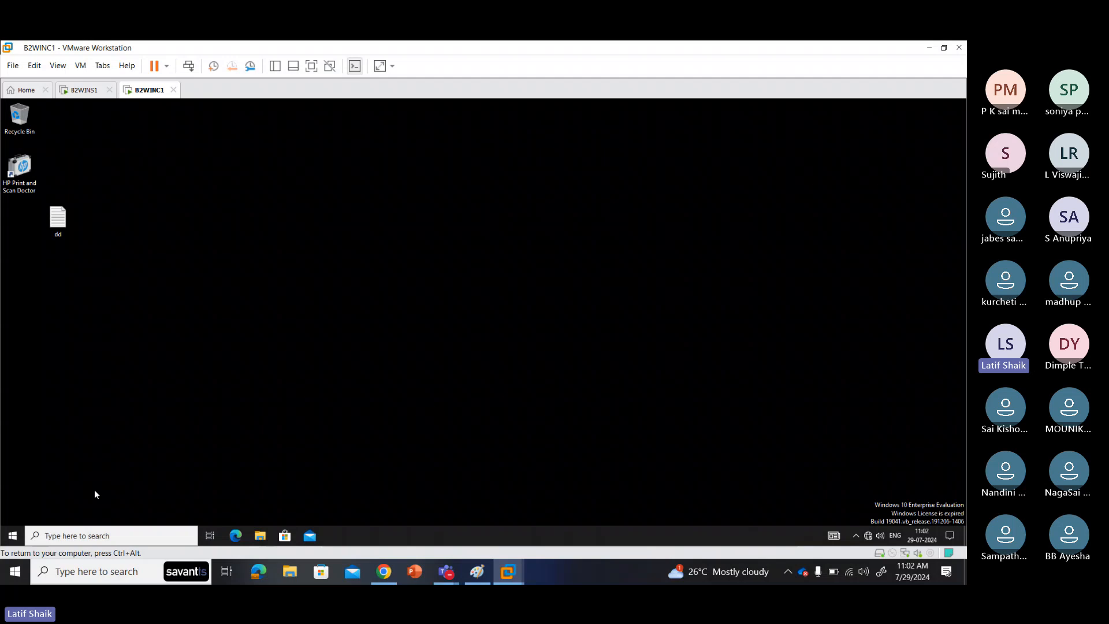
Step: Check the signed-in CONTOSO account on the Your info settings page, then close Settings
{"action": "left_click", "coordinate": [2, 543]}
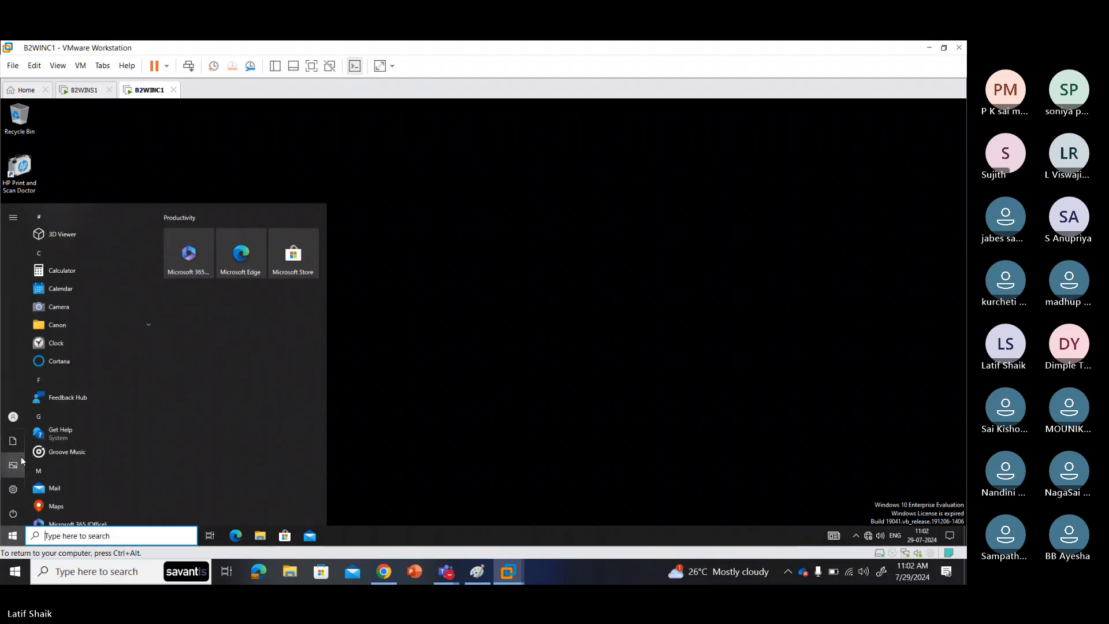
{"action": "mouse_move", "coordinate": [11, 420]}
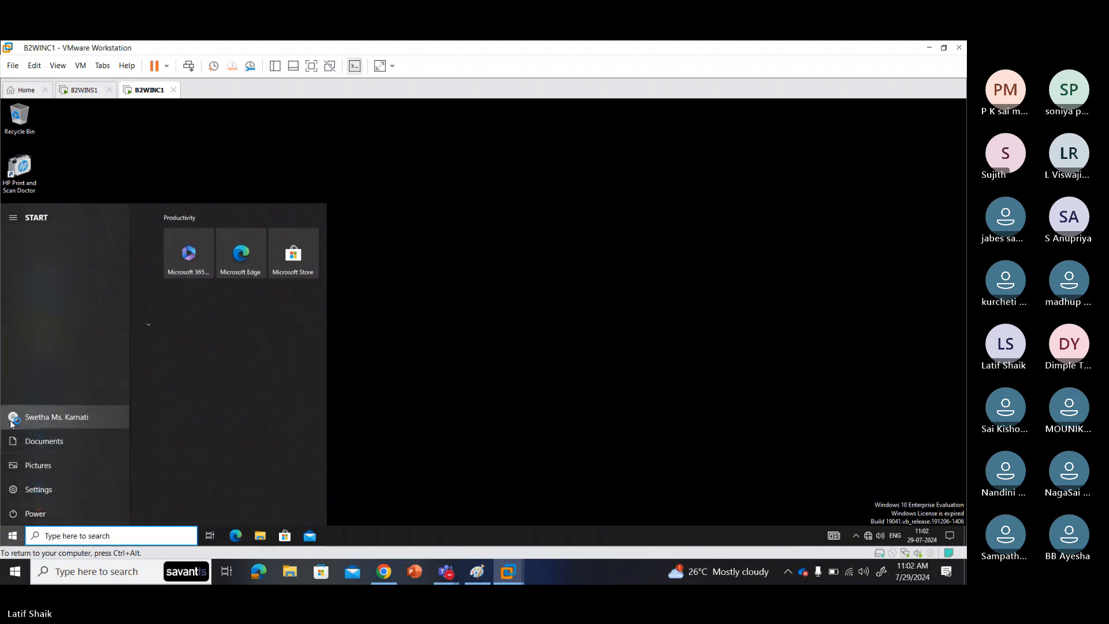
{"action": "left_click", "coordinate": [52, 421]}
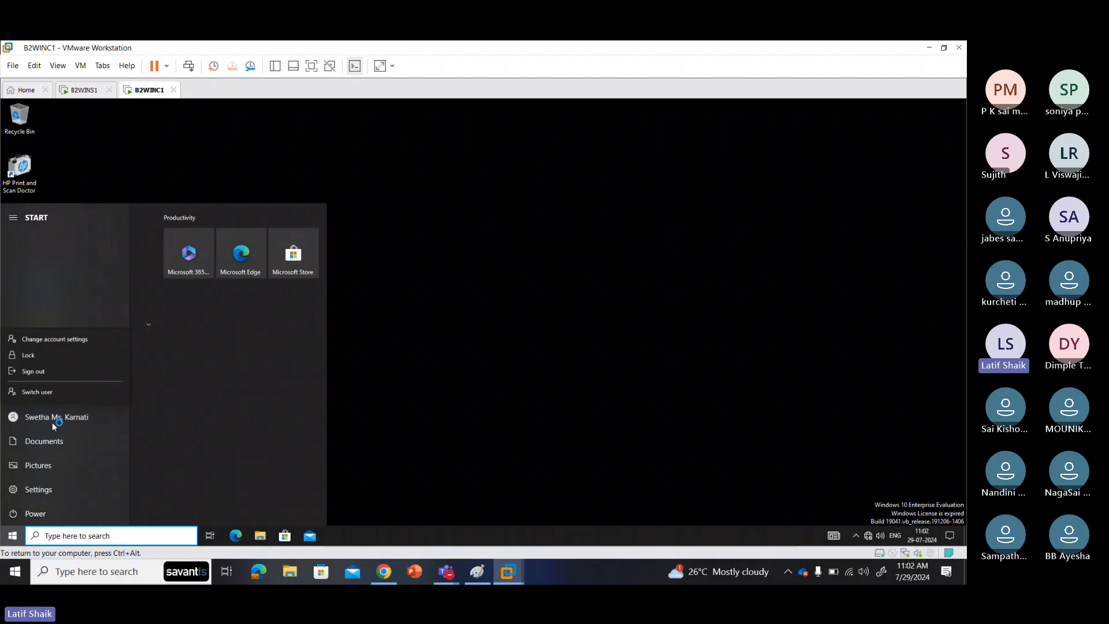
{"action": "left_click", "coordinate": [70, 339]}
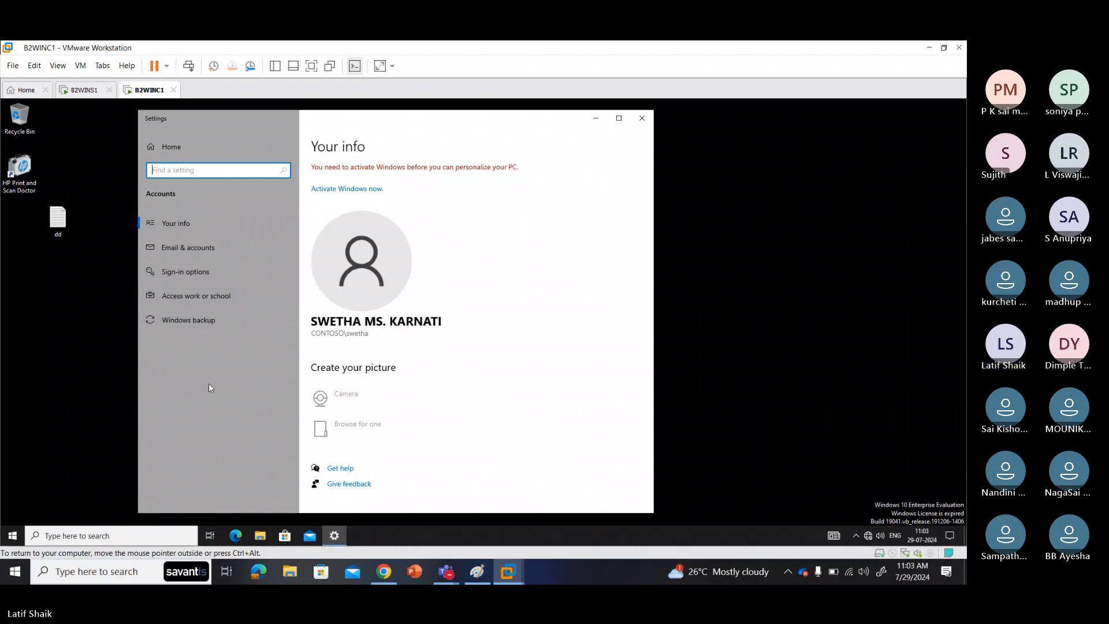
{"action": "left_click", "coordinate": [642, 118]}
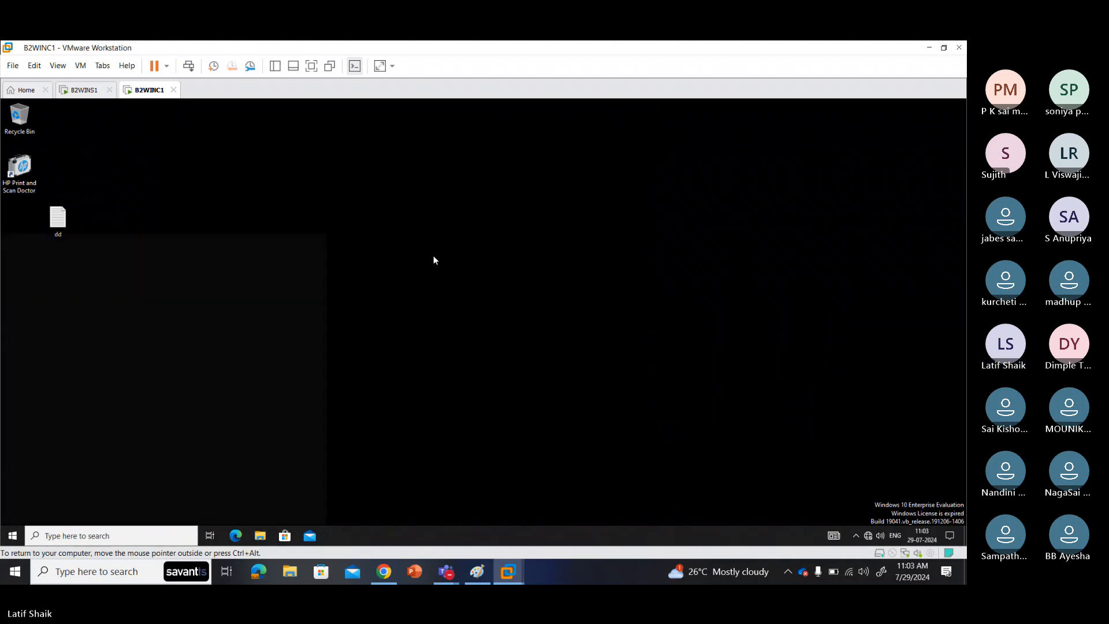
Step: Open Control Panel on the client and go to User Accounts > User Accounts
{"action": "key", "text": "super"}
{"action": "type", "text": "c"}
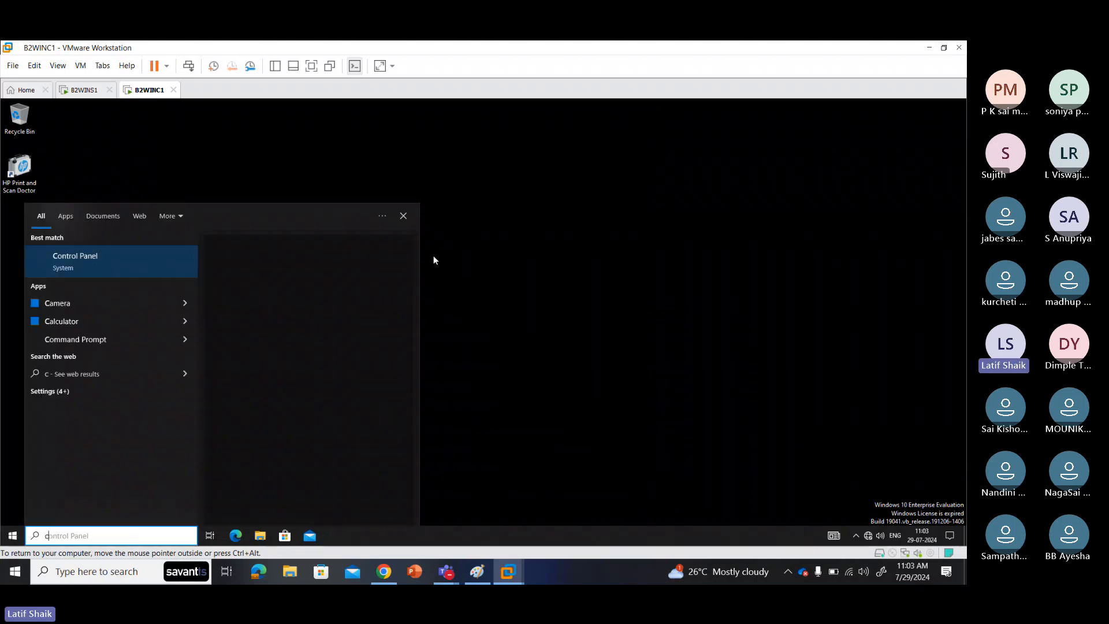
{"action": "type", "text": "ontrol"}
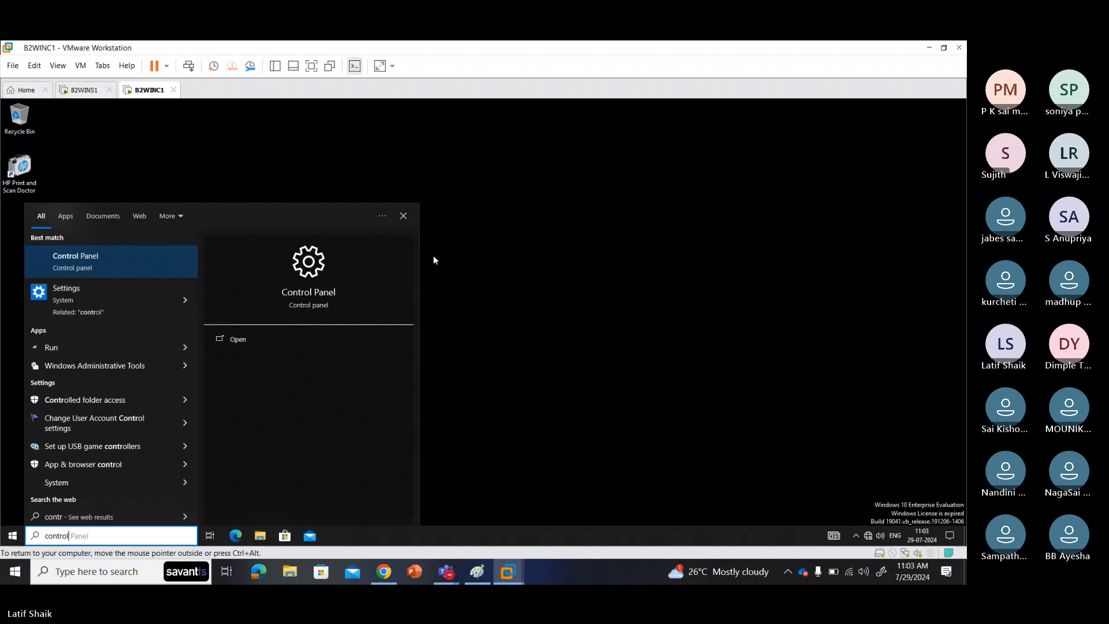
{"action": "key", "text": "Return"}
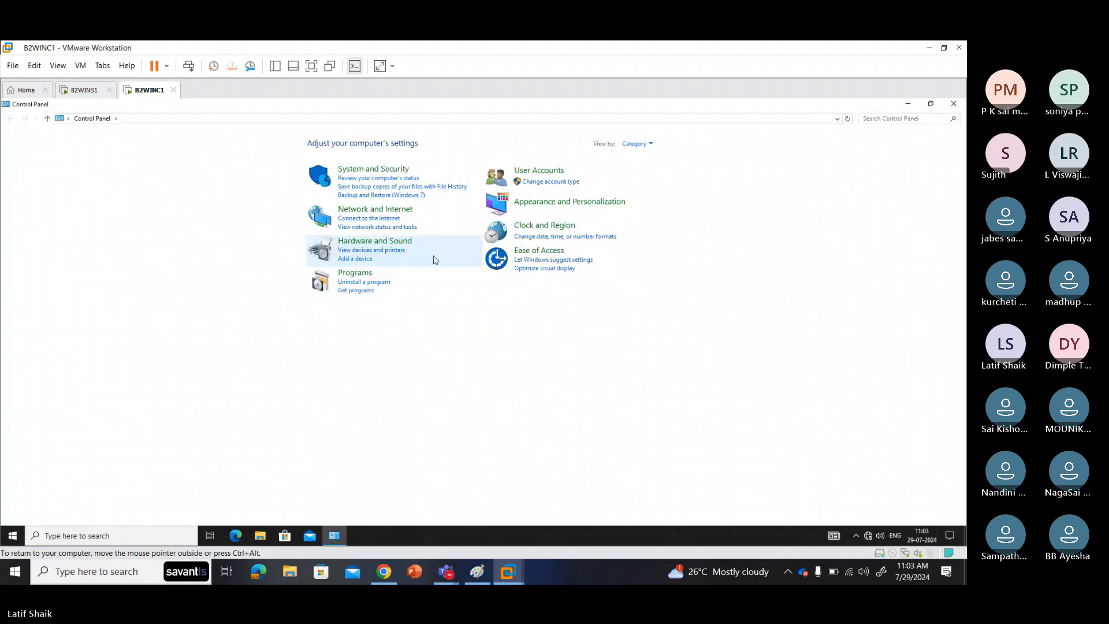
{"action": "left_click", "coordinate": [537, 170]}
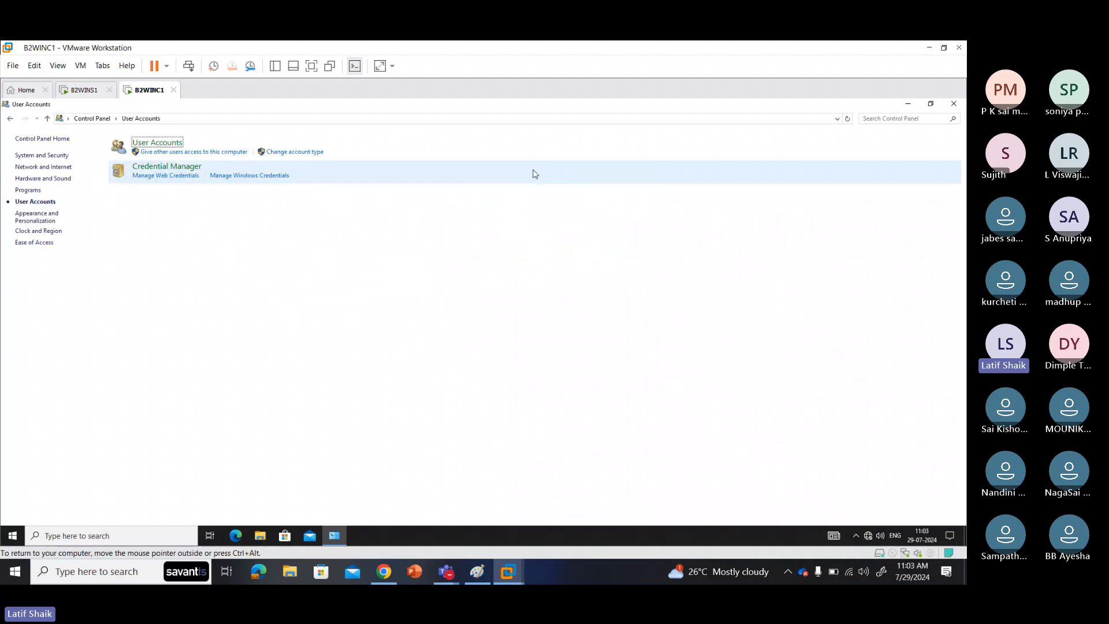
{"action": "left_click", "coordinate": [159, 142]}
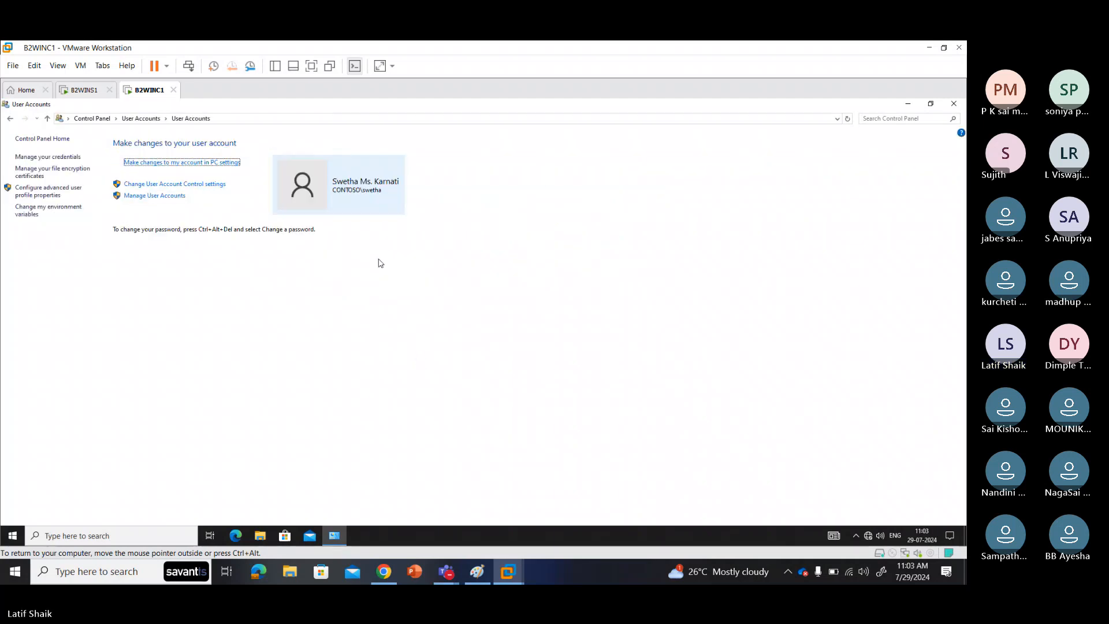
Step: Cancel the Manage User Accounts admin prompt and open advanced user profile properties
{"action": "left_click", "coordinate": [157, 198]}
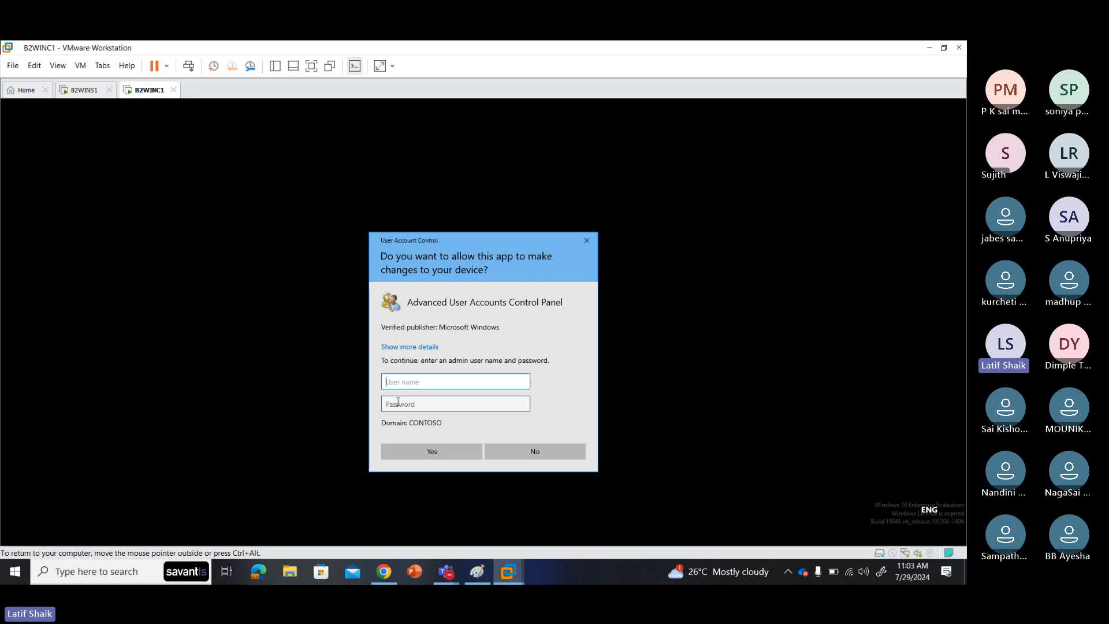
{"action": "left_click", "coordinate": [526, 451]}
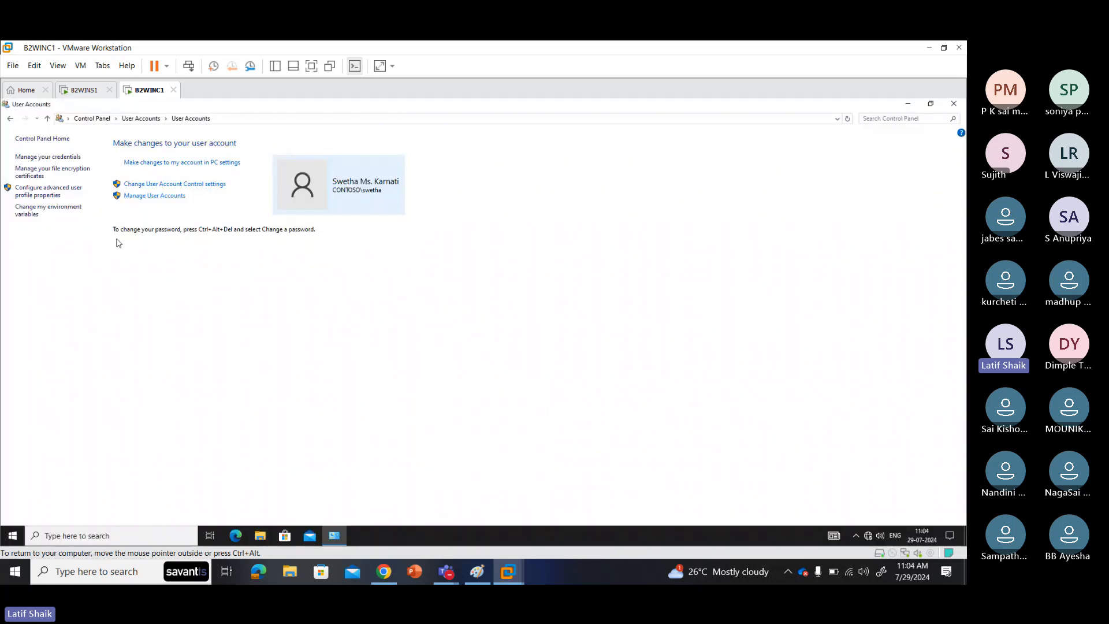
{"action": "left_click", "coordinate": [54, 195]}
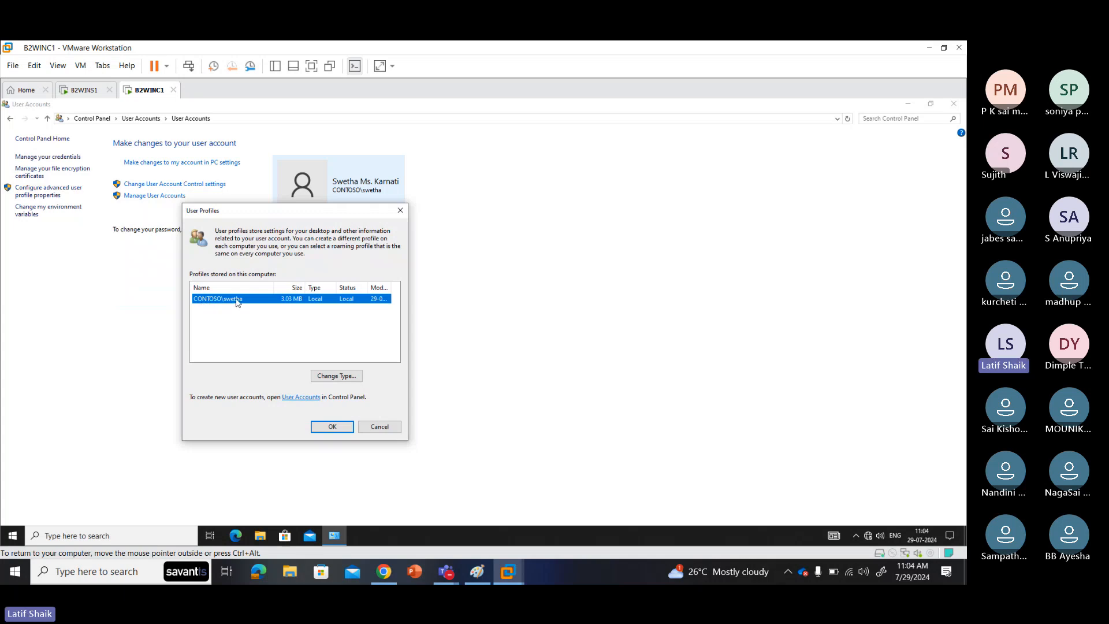
Step: Close User Profiles and check the device name B2WINC1 and contoso.com domain in About your PC
{"action": "left_click", "coordinate": [379, 427]}
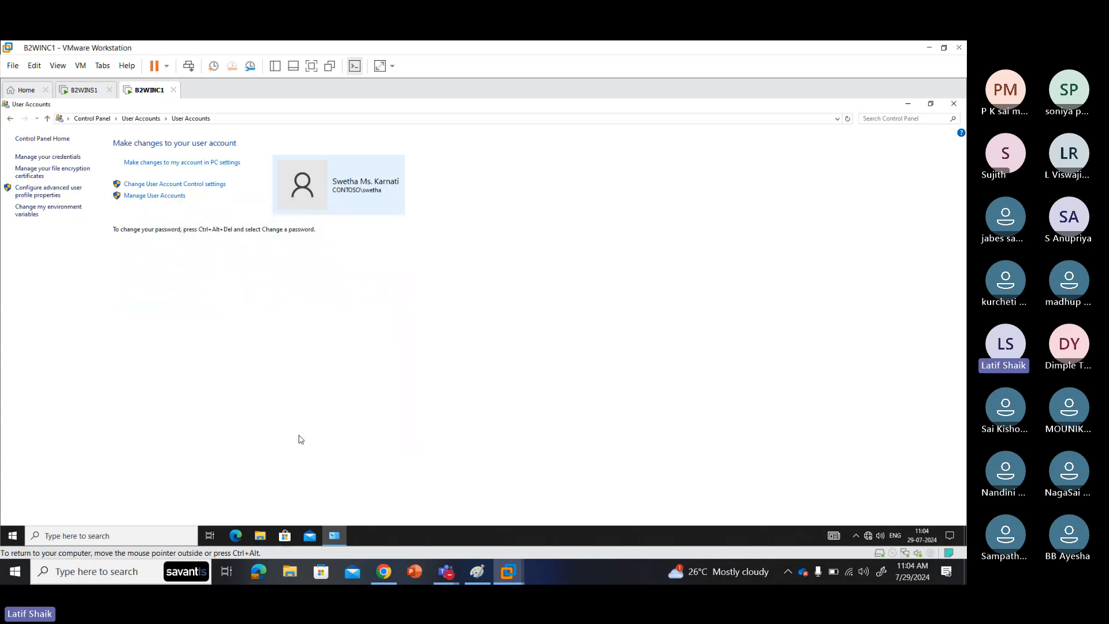
{"action": "left_click", "coordinate": [12, 535]}
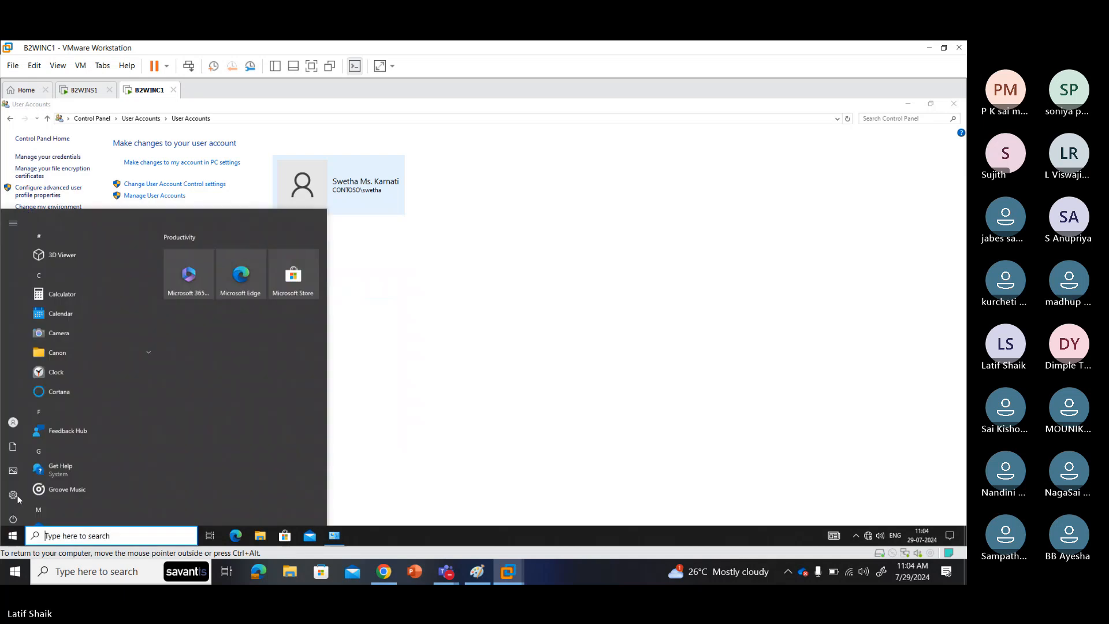
{"action": "left_click", "coordinate": [67, 534]}
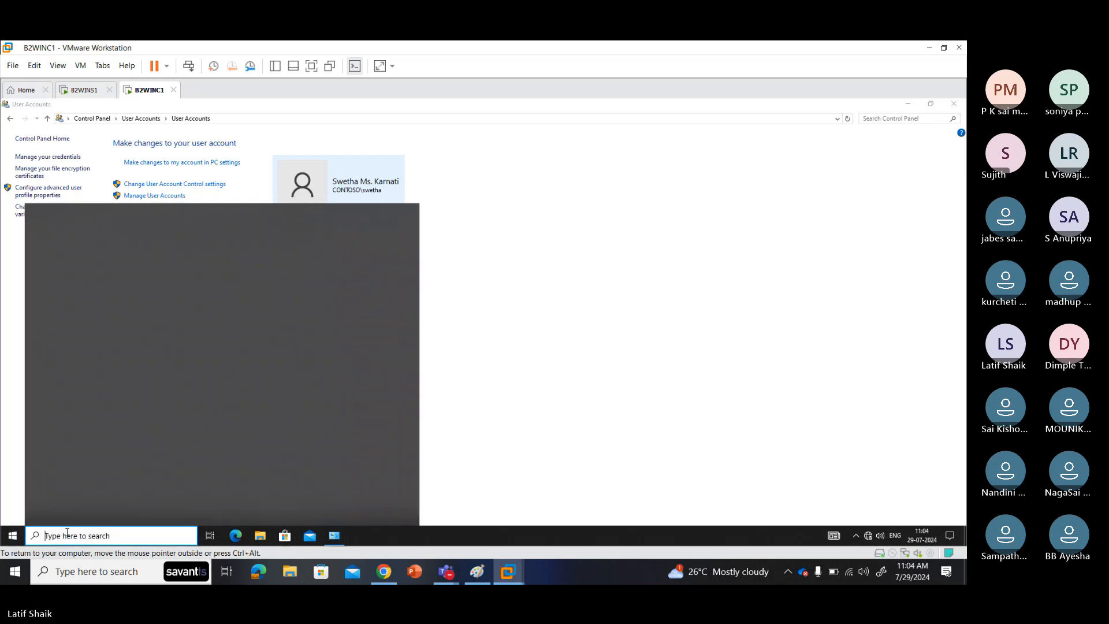
{"action": "type", "text": "about"}
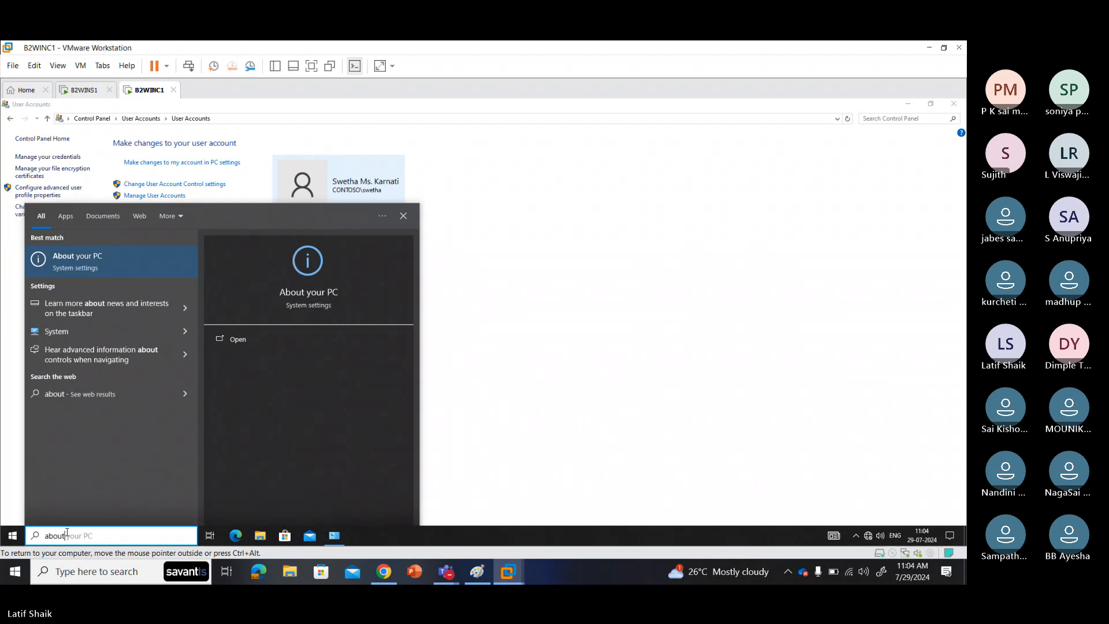
{"action": "key", "text": "Return"}
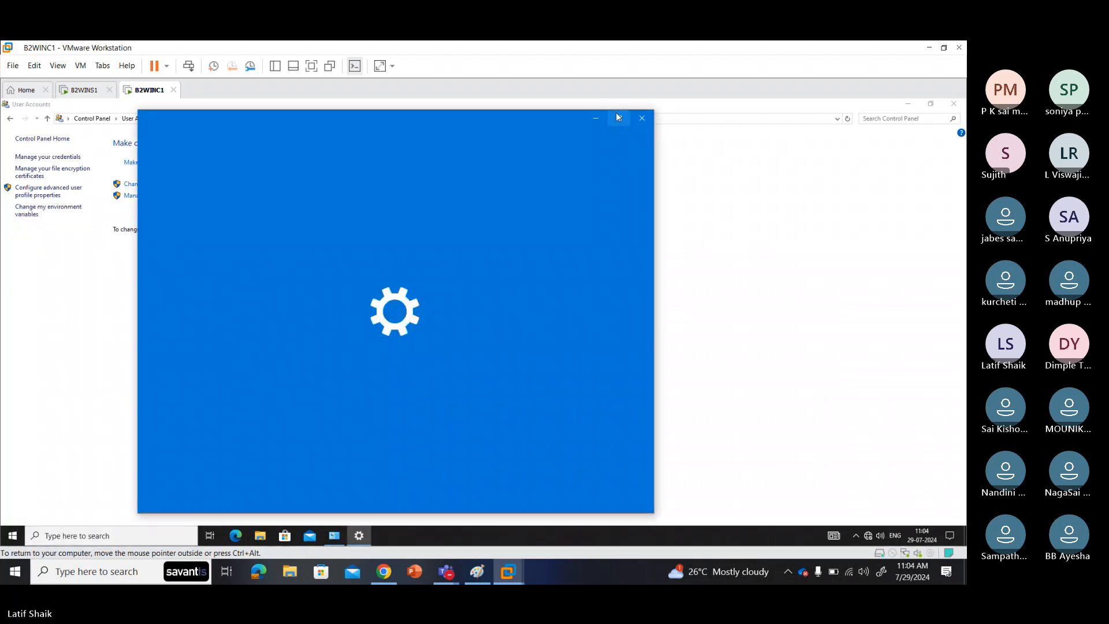
{"action": "left_click", "coordinate": [617, 117]}
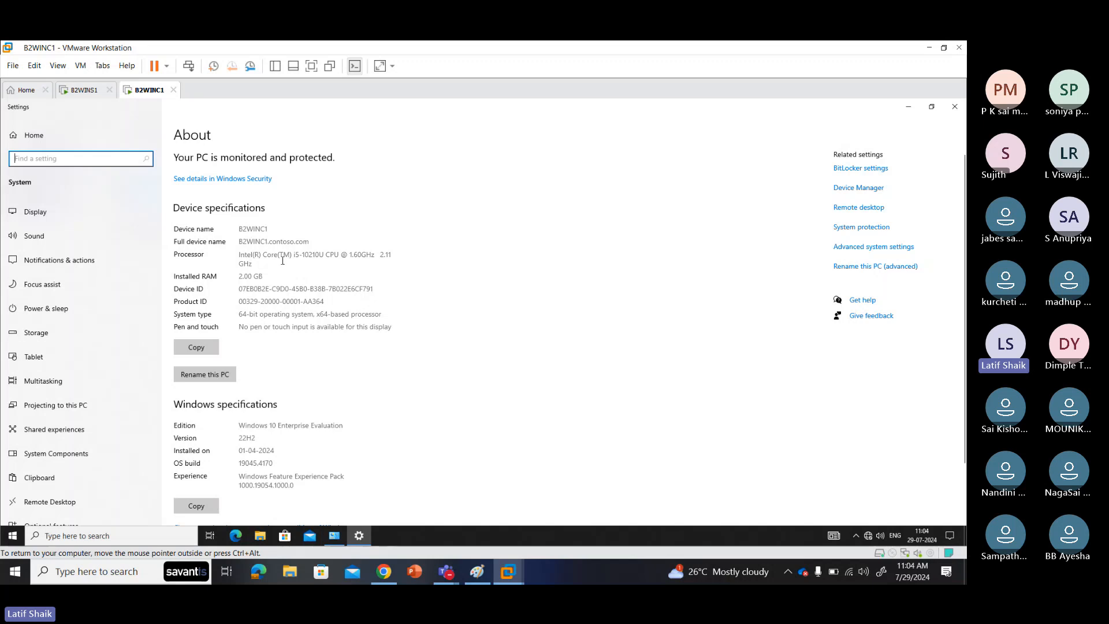
{"action": "double_click", "coordinate": [242, 230]}
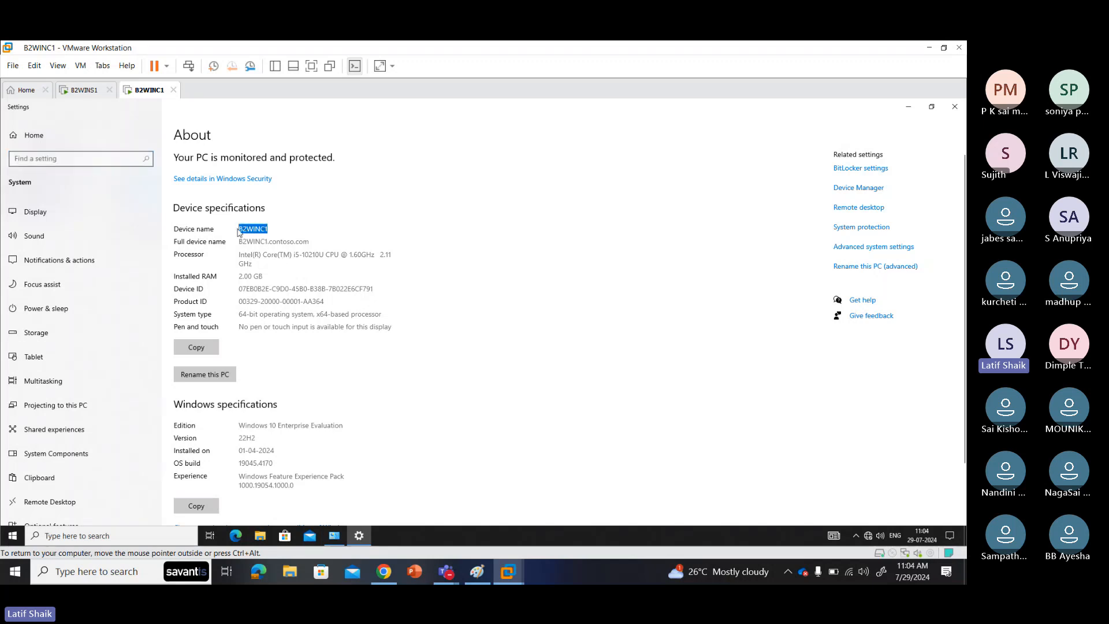
{"action": "left_click_drag", "start_coordinate": [270, 241], "coordinate": [310, 241]}
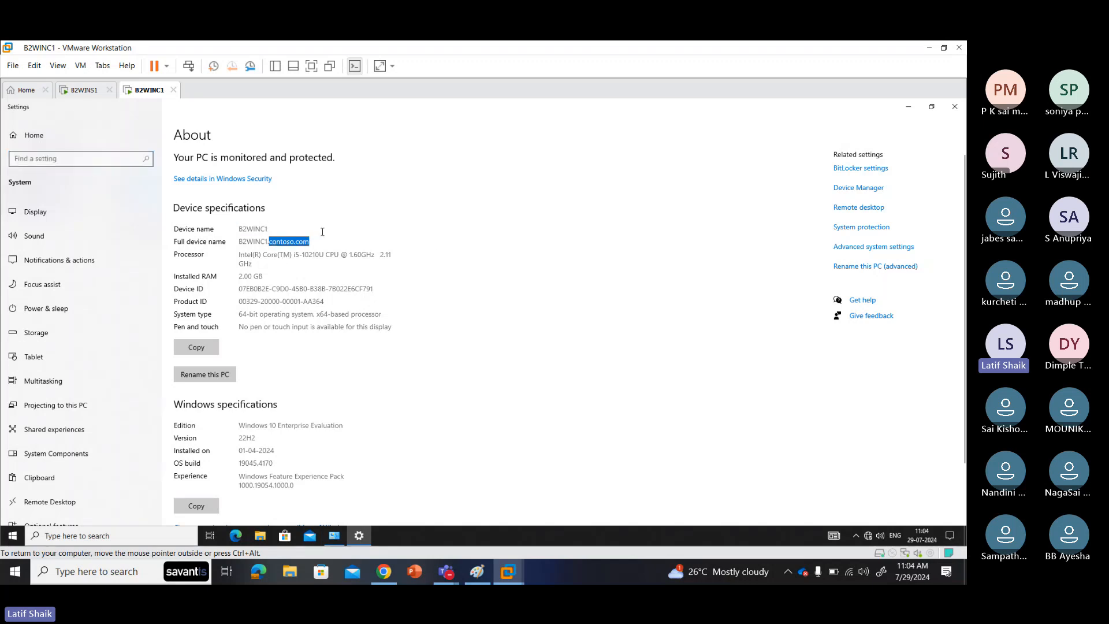
Step: Cancel the rename and system protection admin prompts, close the client windows, and return to B2WINS1
{"action": "left_click", "coordinate": [853, 267]}
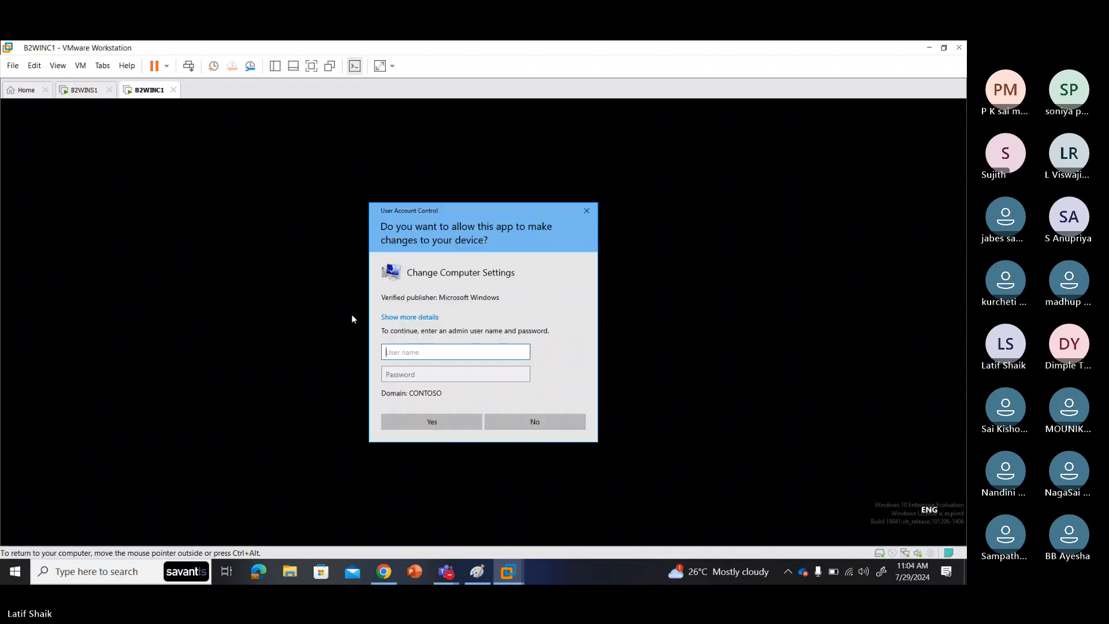
{"action": "left_click", "coordinate": [552, 422]}
{"action": "left_click", "coordinate": [849, 228]}
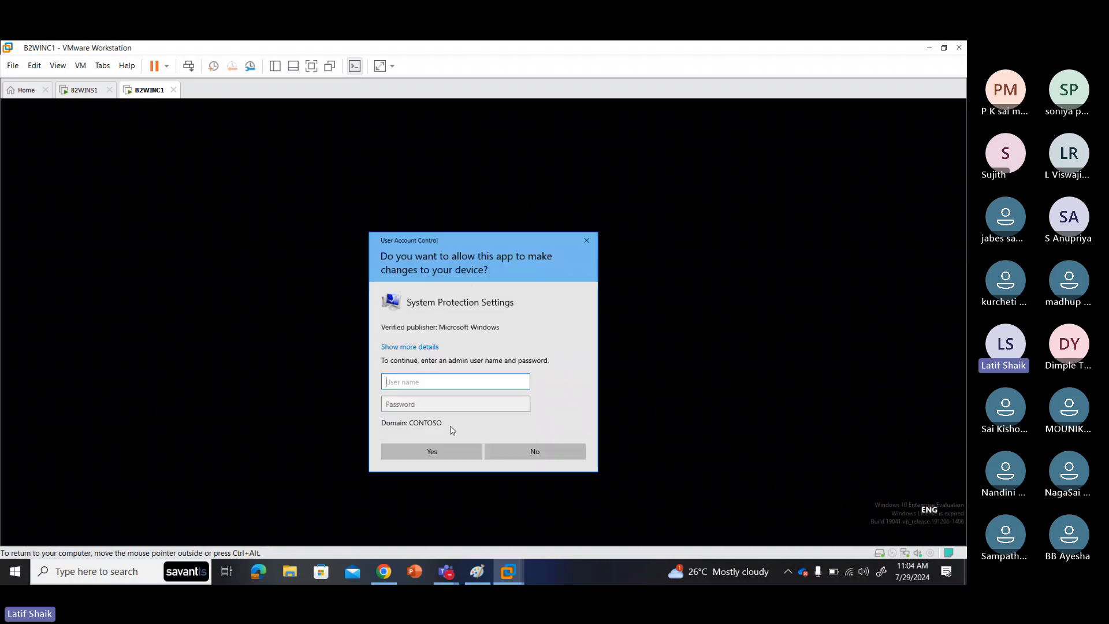
{"action": "left_click", "coordinate": [534, 453]}
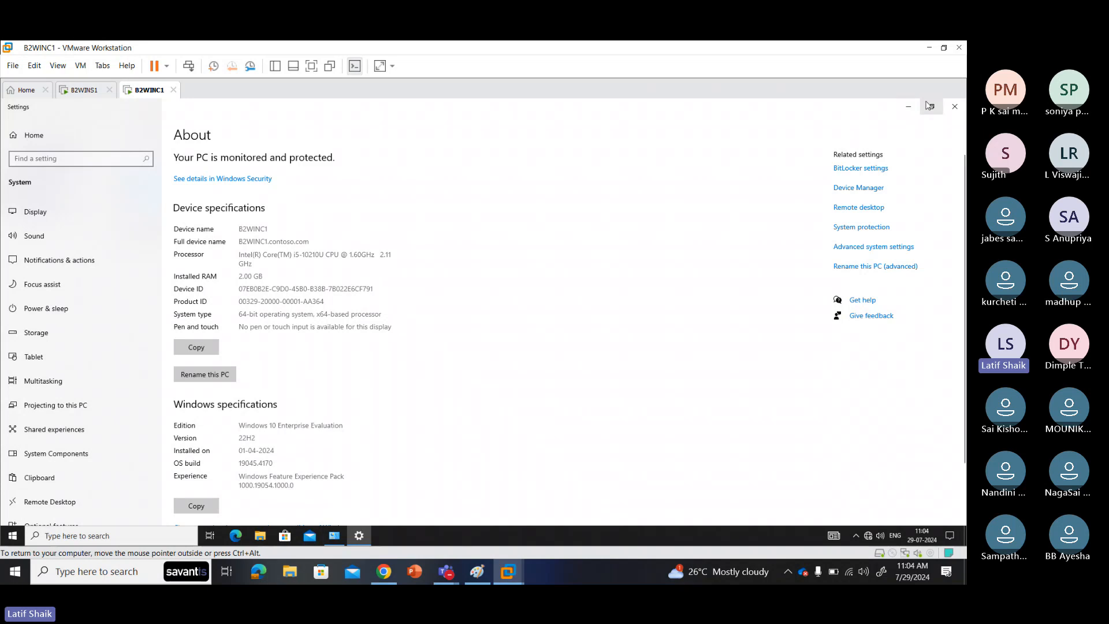
{"action": "left_click", "coordinate": [956, 109]}
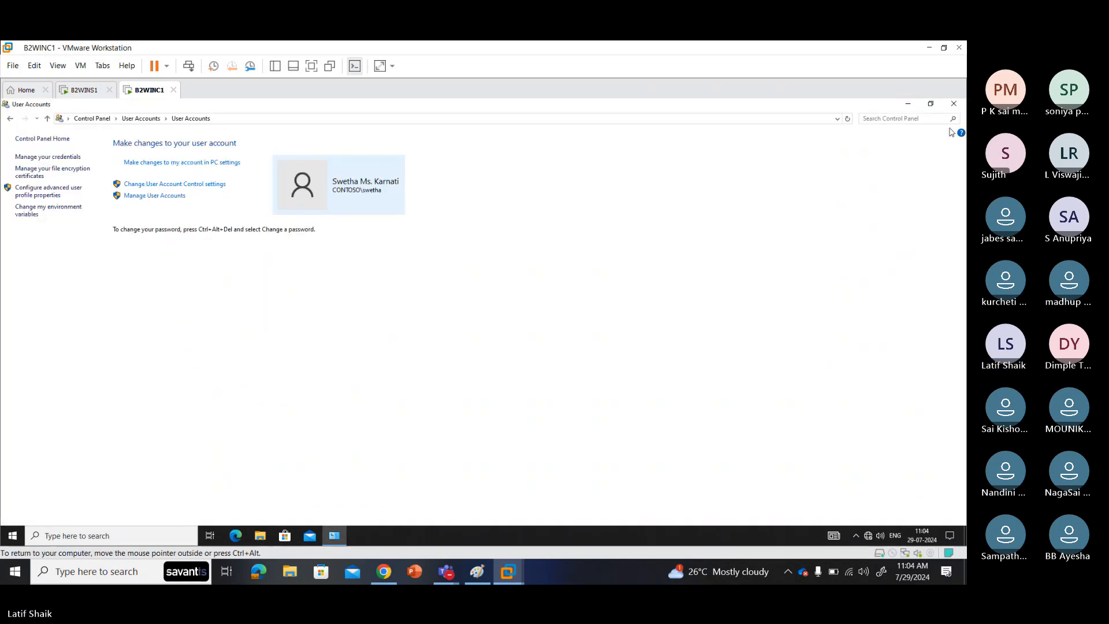
{"action": "left_click", "coordinate": [960, 106]}
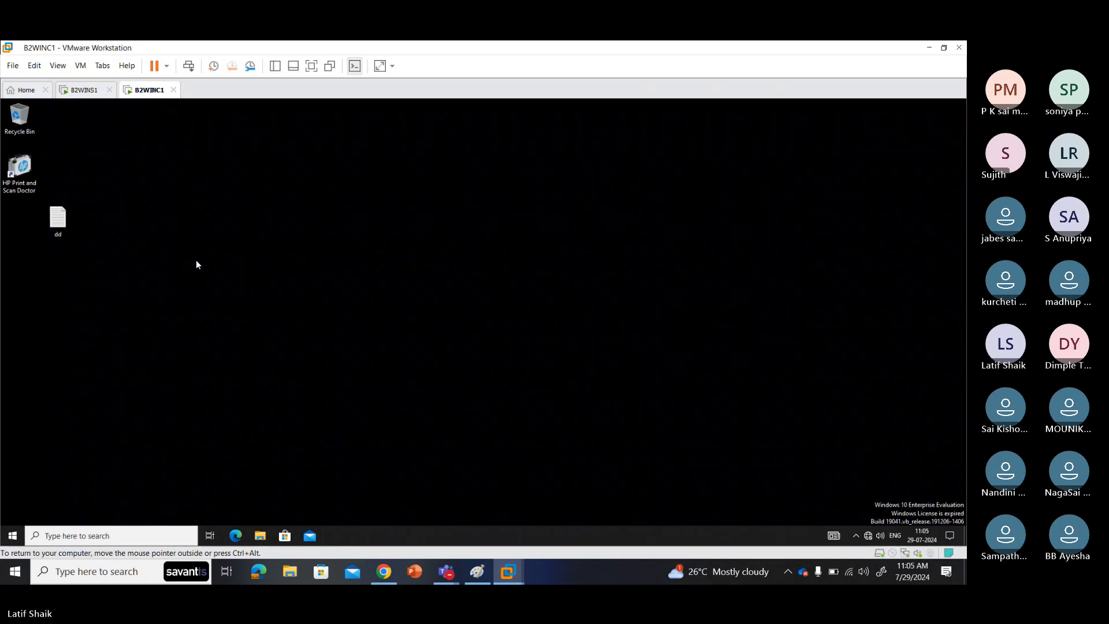
{"action": "left_click", "coordinate": [85, 90]}
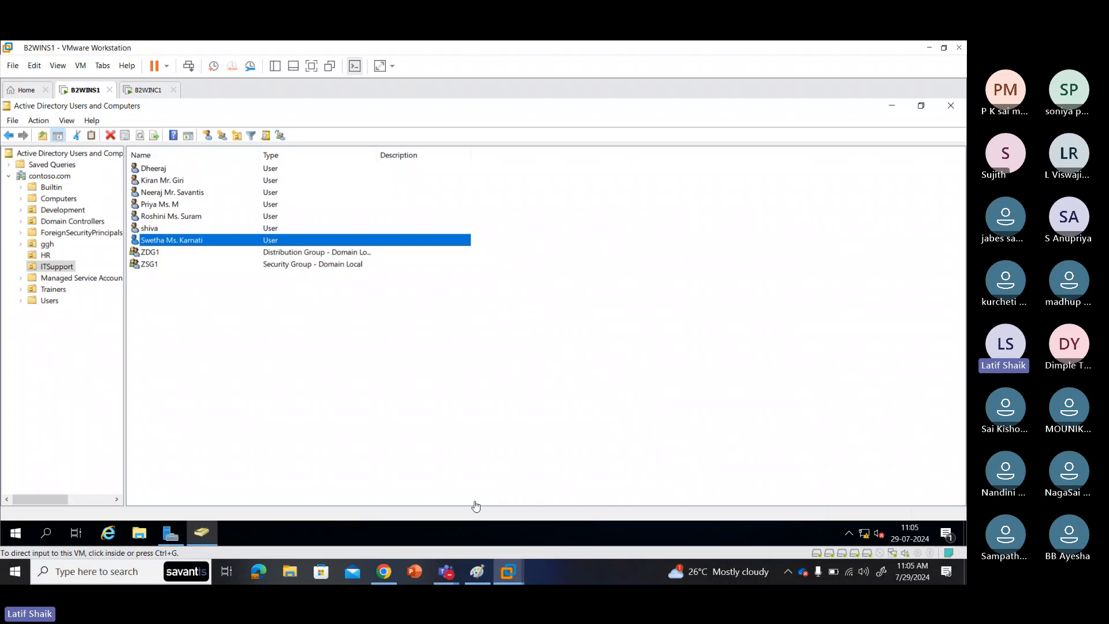
Step: Extend the WINC1 label in Paint to read 'Windows 10 Pro/Enterprise'
{"action": "left_click", "coordinate": [478, 572]}
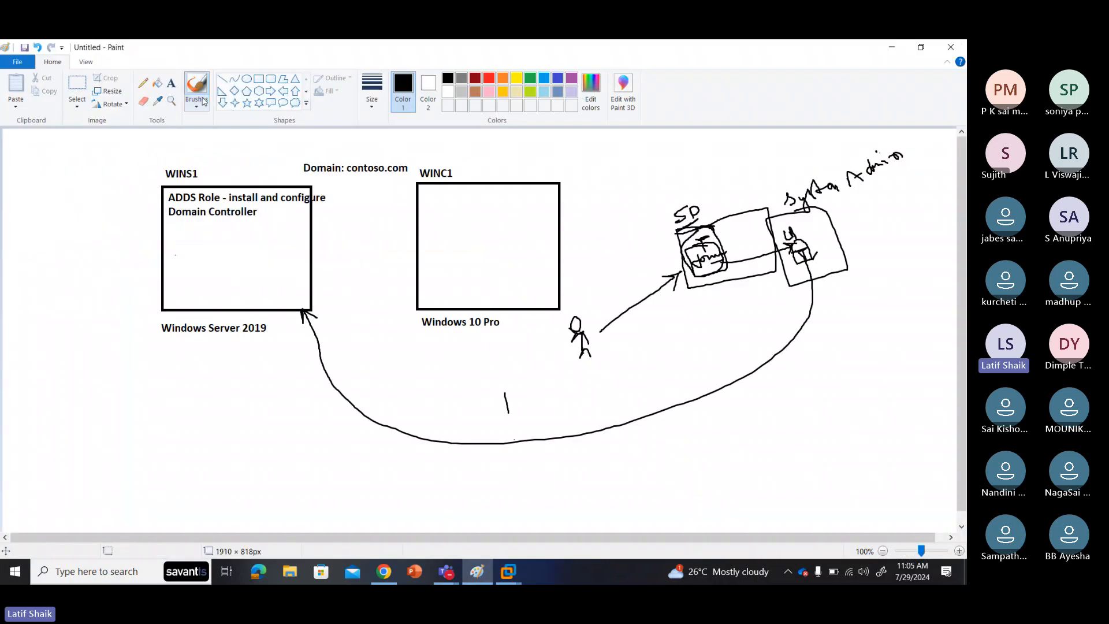
{"action": "left_click", "coordinate": [171, 83]}
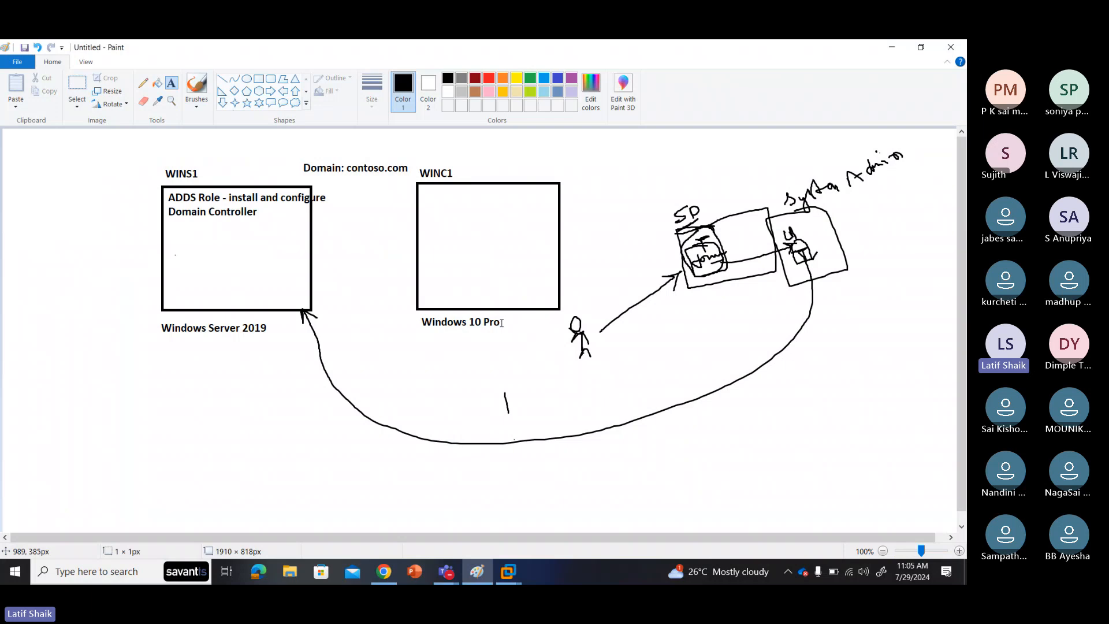
{"action": "left_click", "coordinate": [500, 319]}
{"action": "type", "text": "/E"}
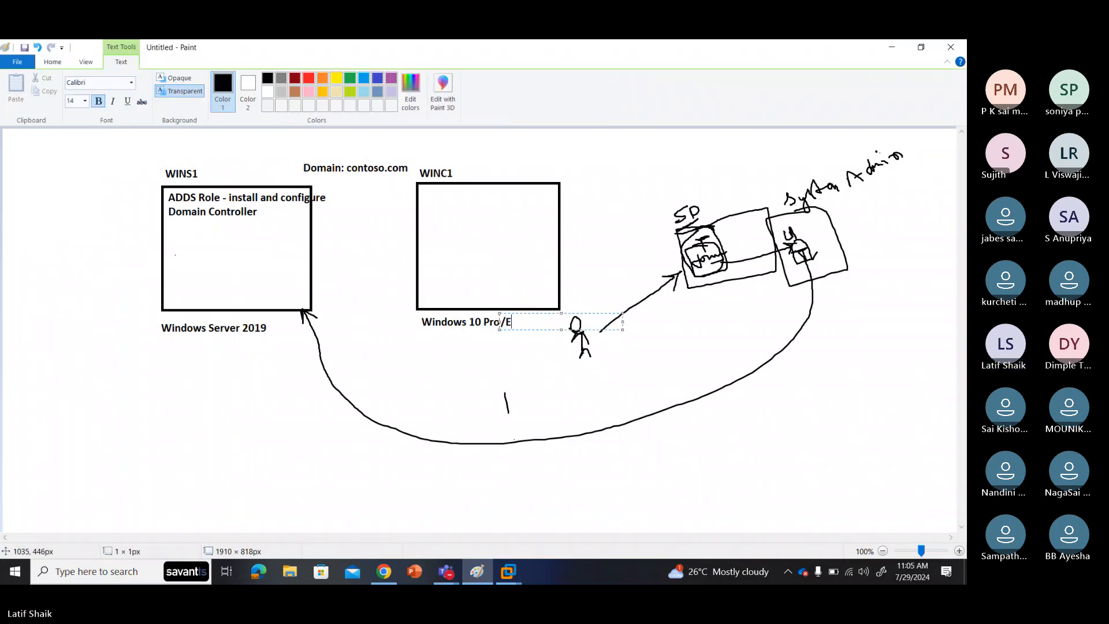
{"action": "type", "text": "nterprise"}
{"action": "left_click", "coordinate": [514, 354]}
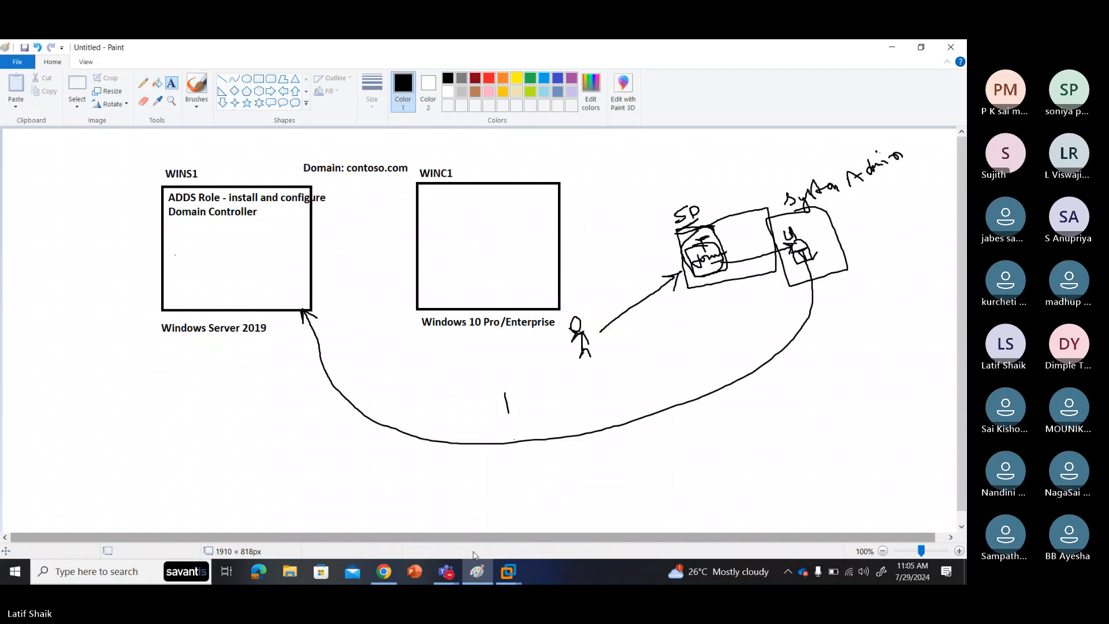
{"action": "left_click", "coordinate": [509, 572]}
{"action": "left_click", "coordinate": [504, 511]}
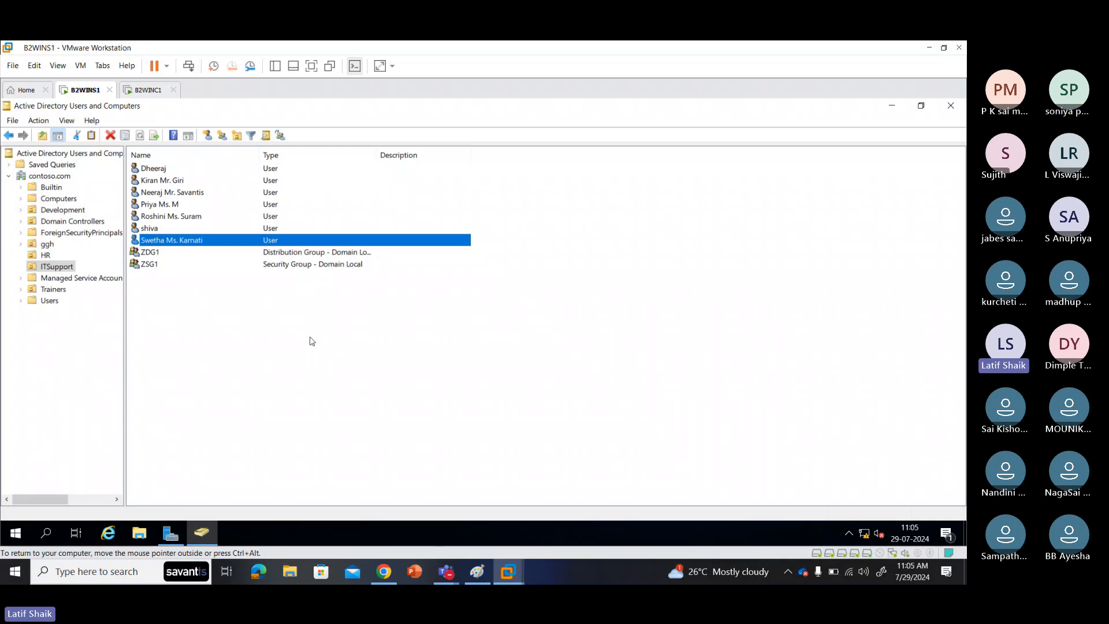
Step: Clear the ITSupport list selection, glance at the Paint diagram, and return to B2WINS1
{"action": "left_click", "coordinate": [310, 338]}
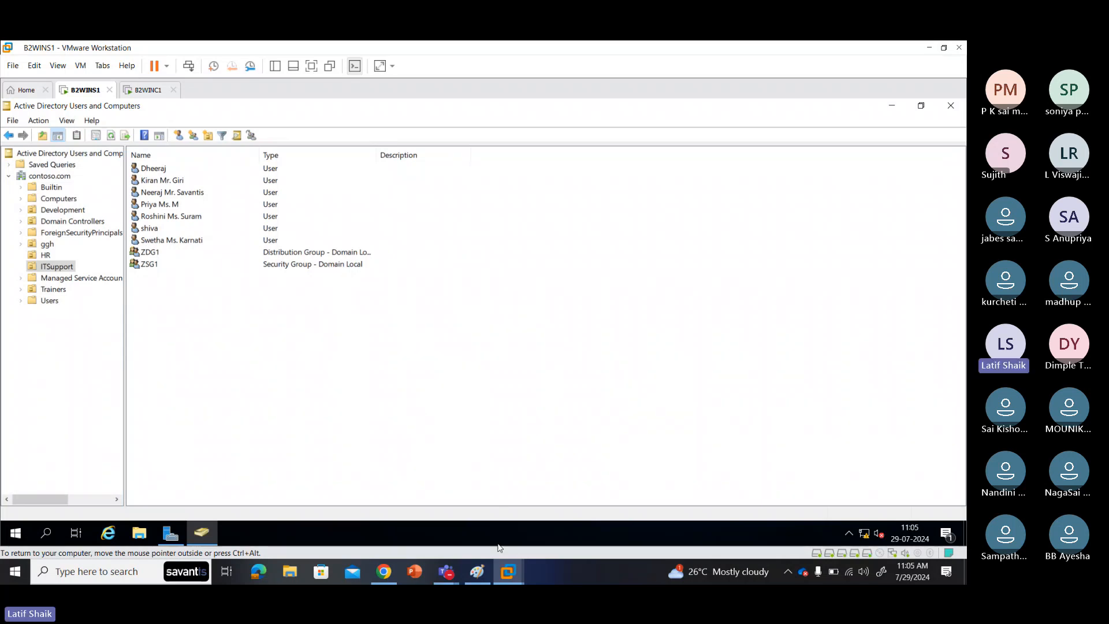
{"action": "left_click", "coordinate": [477, 572]}
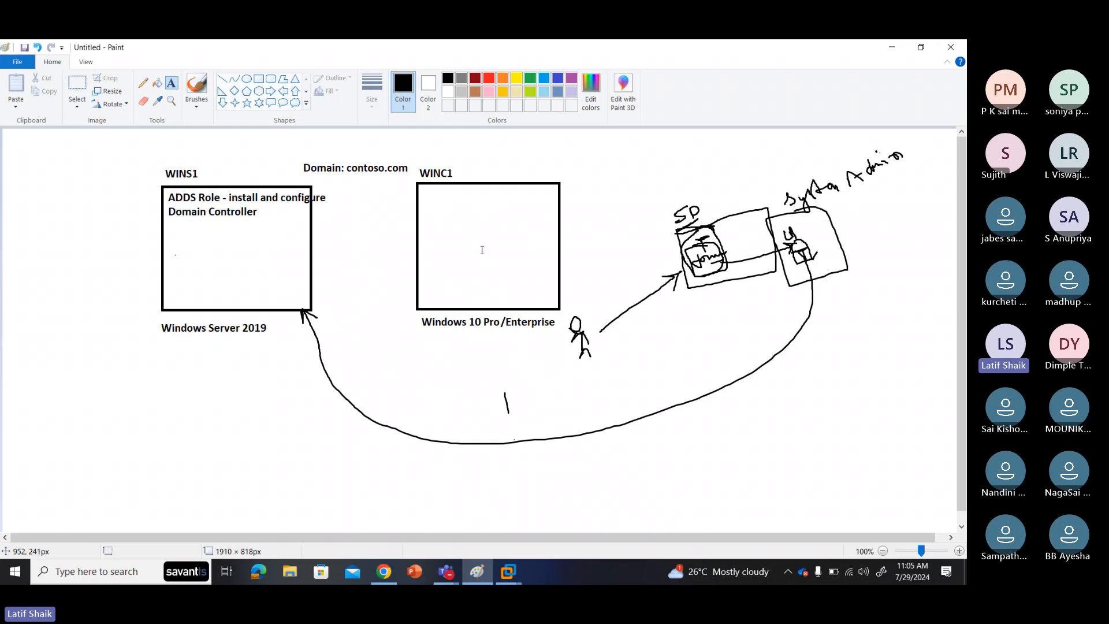
{"action": "mouse_move", "coordinate": [508, 572]}
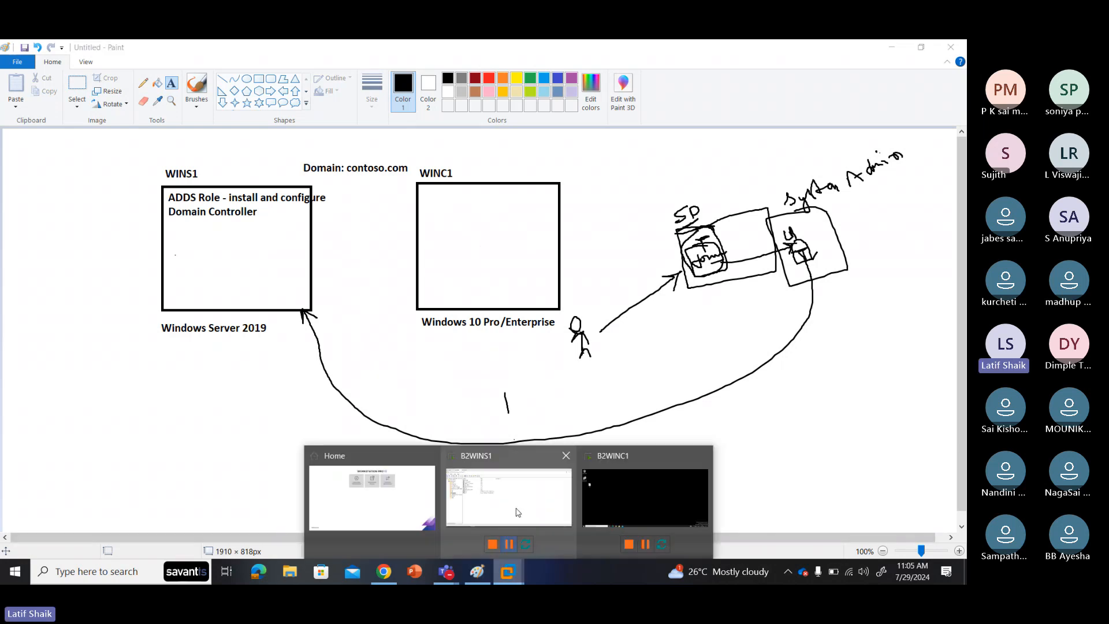
{"action": "left_click", "coordinate": [518, 508]}
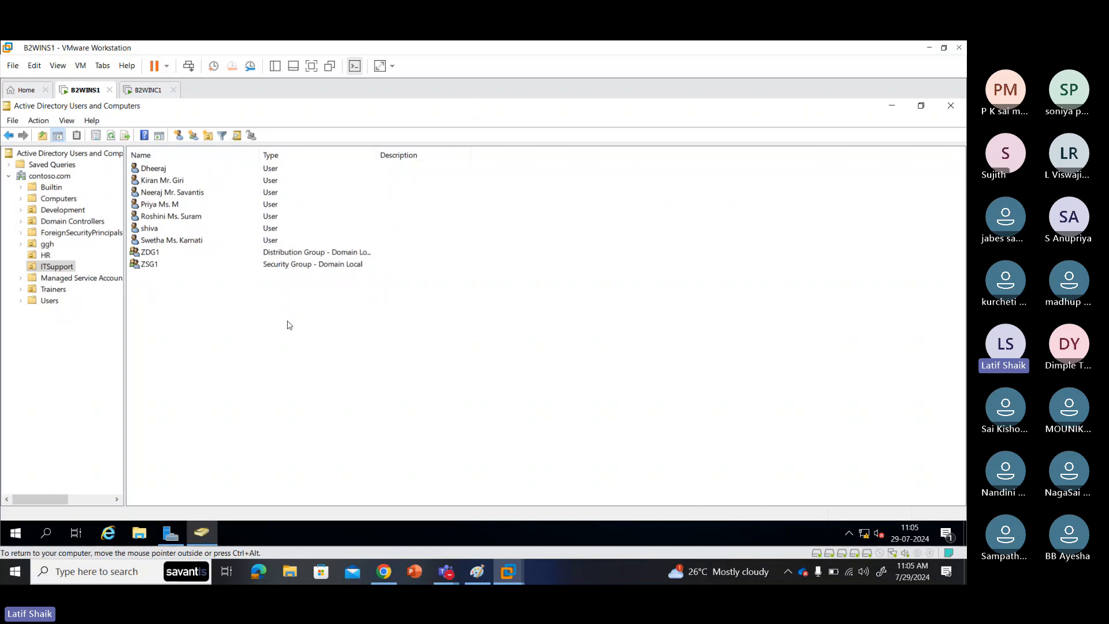
Step: Start a New > User form in the ITSupport OU, clearing the meeting window away
{"action": "right_click", "coordinate": [289, 326]}
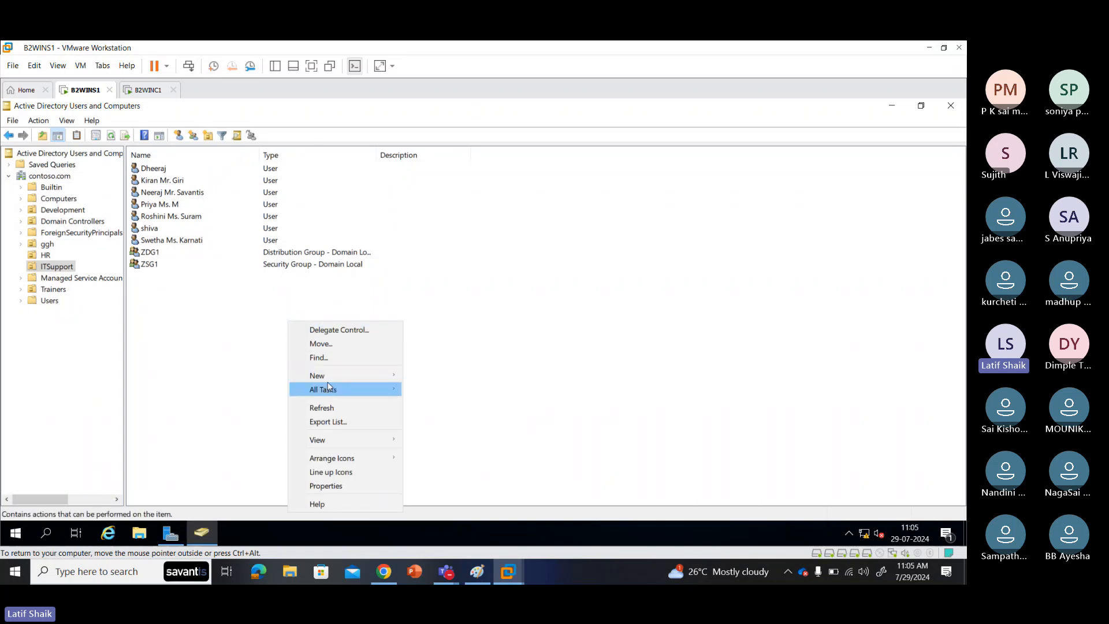
{"action": "mouse_move", "coordinate": [349, 378]}
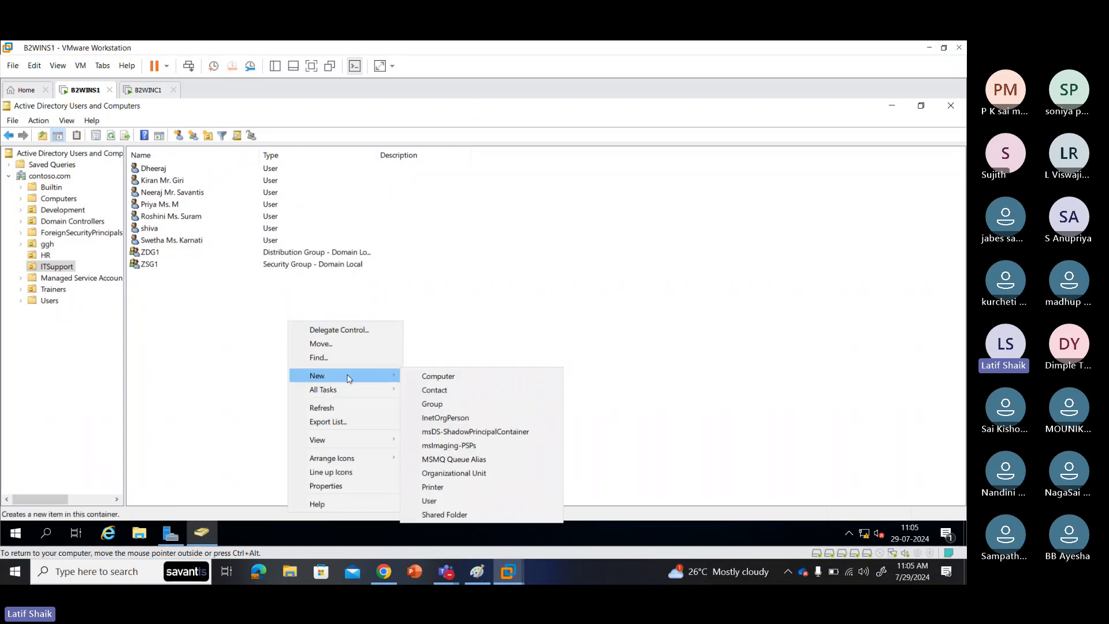
{"action": "left_click", "coordinate": [445, 497]}
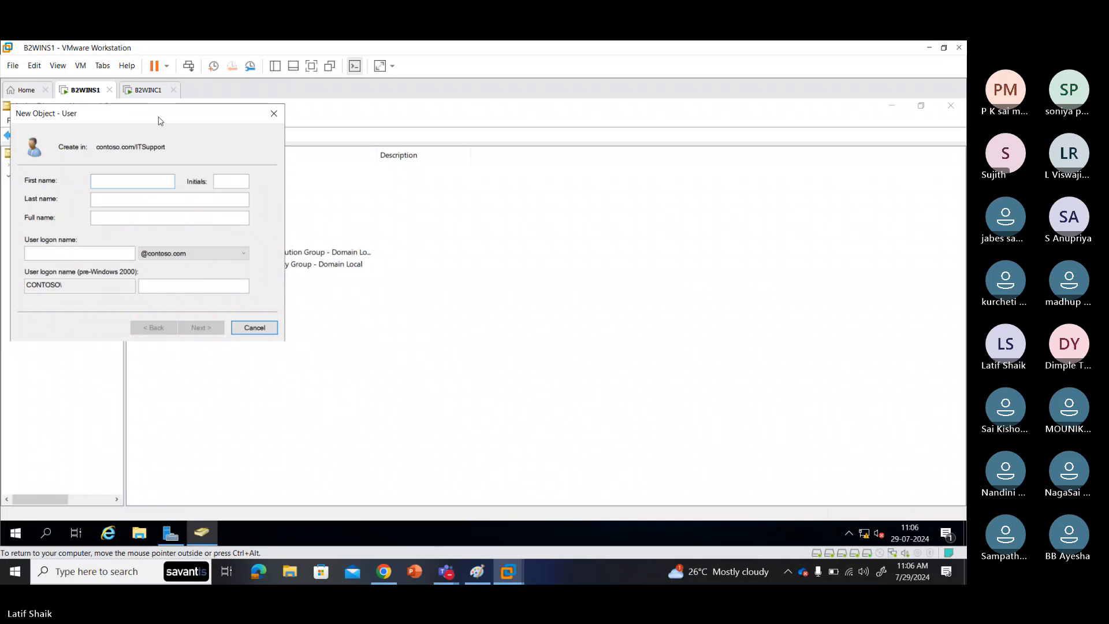
{"action": "left_click_drag", "start_coordinate": [159, 114], "coordinate": [420, 184]}
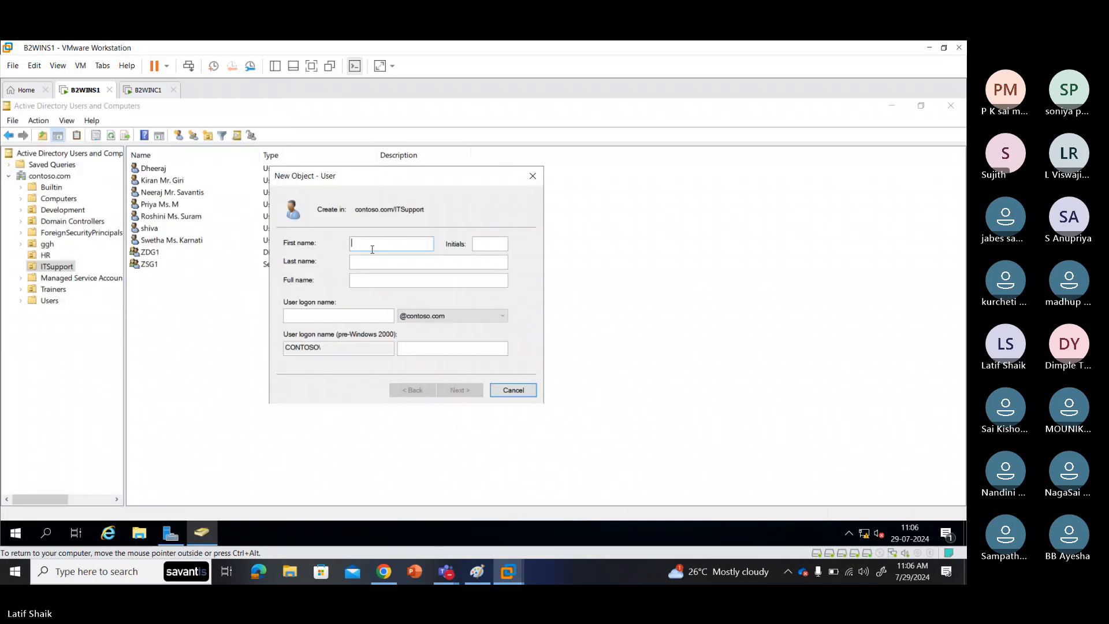
{"action": "mouse_move", "coordinate": [445, 572]}
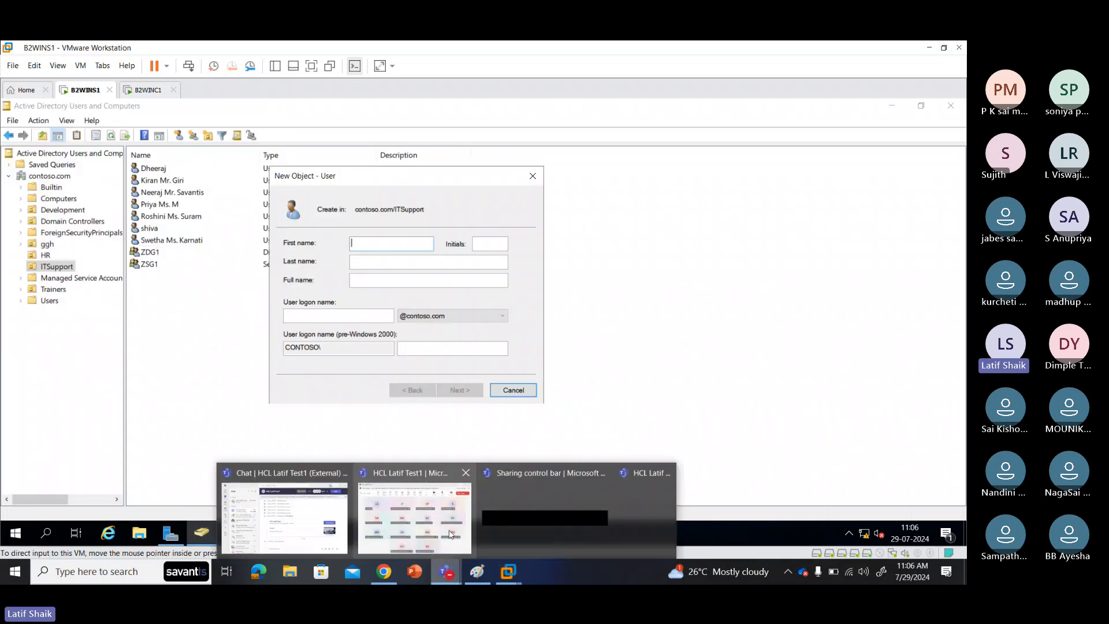
{"action": "left_click", "coordinate": [451, 534]}
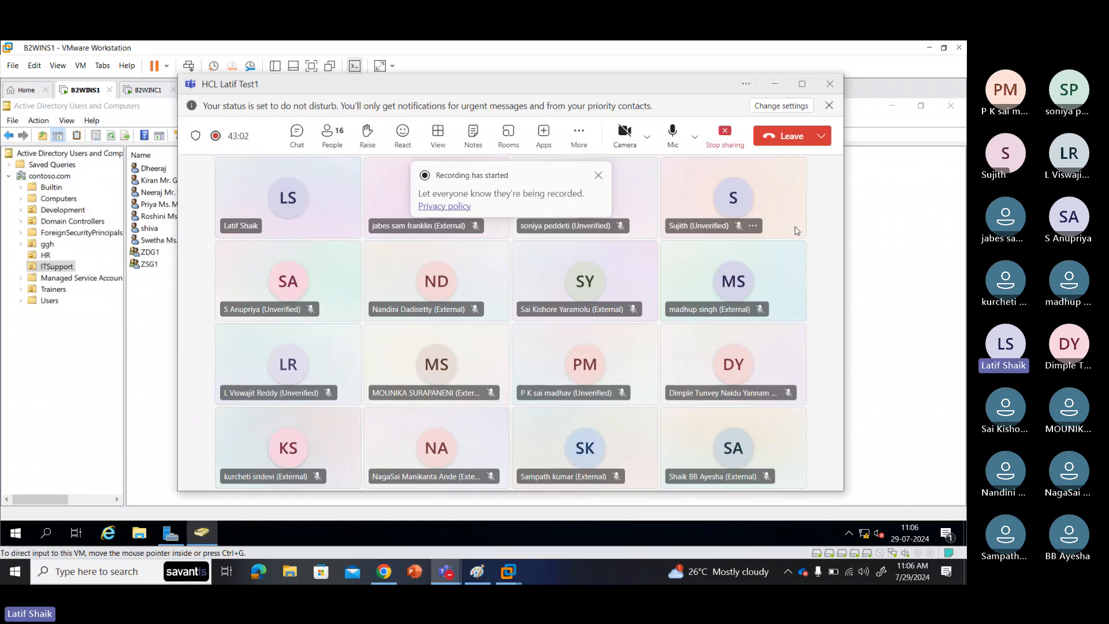
{"action": "left_click", "coordinate": [774, 85]}
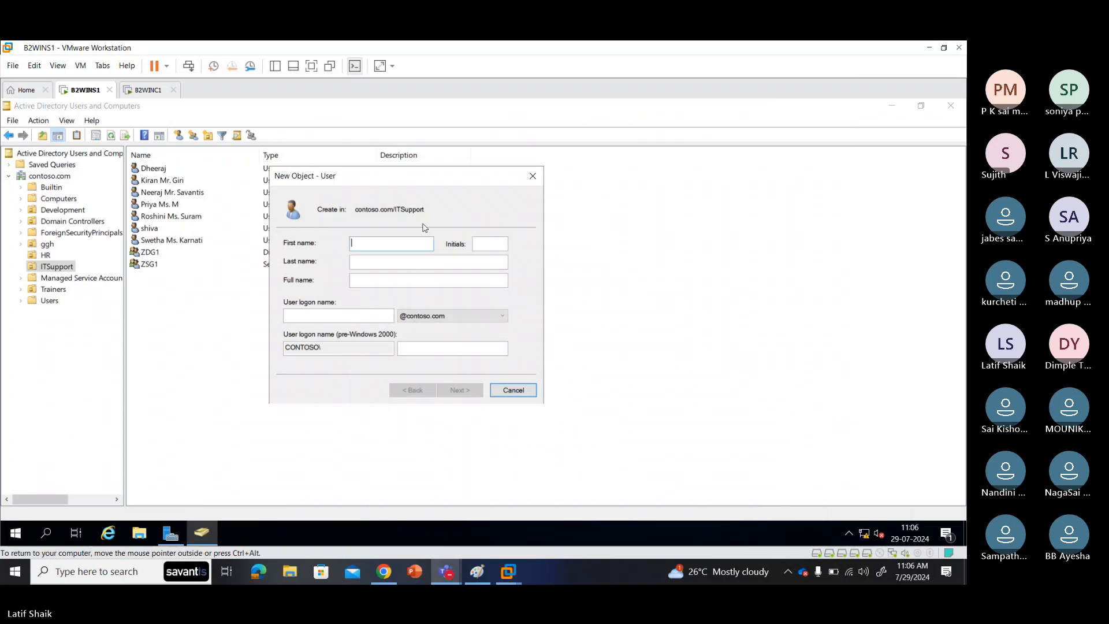
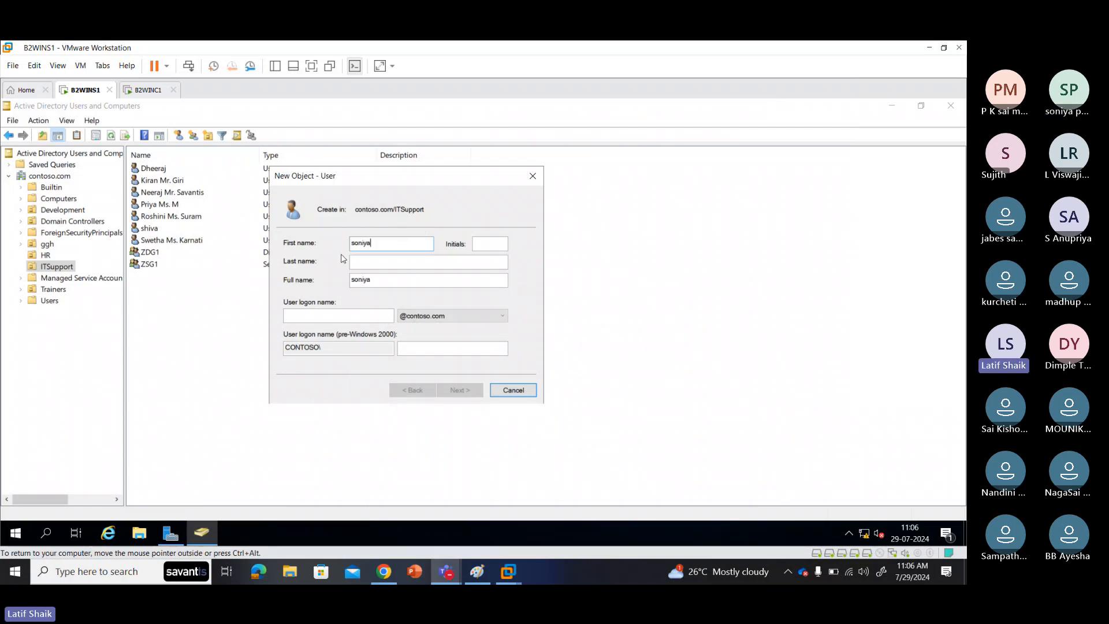
Step: Enter the new user's first name and last name, fixing capitalisation and a misspelling
{"action": "left_click_drag", "start_coordinate": [355, 243], "coordinate": [343, 244]}
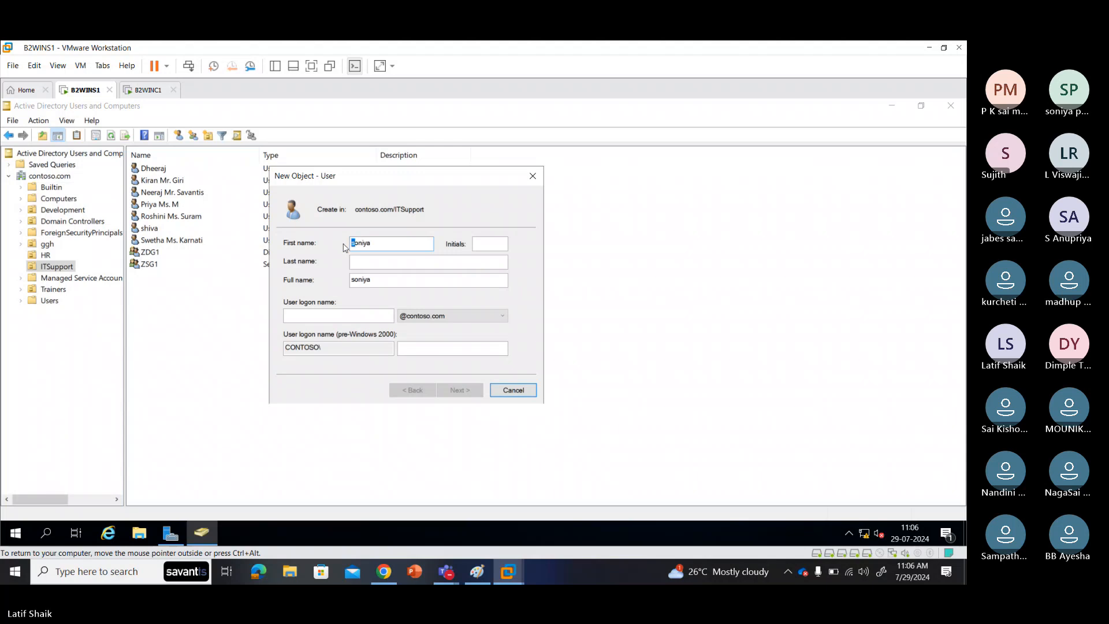
{"action": "type", "text": "S"}
{"action": "left_click", "coordinate": [394, 263]}
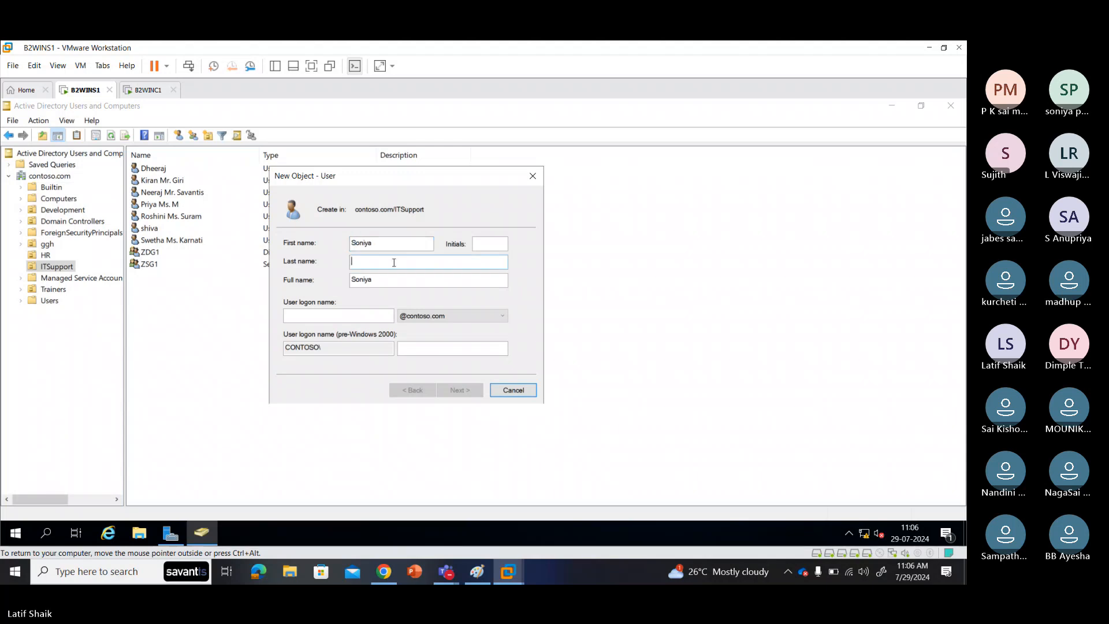
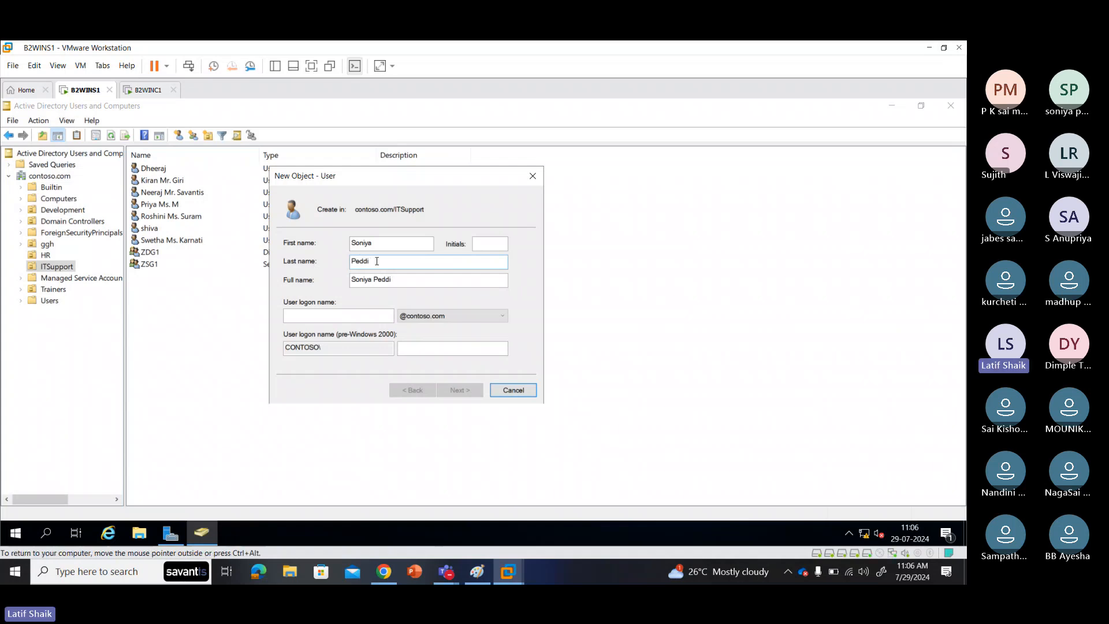
Step: Add the initials 'Ms' and review the generated full name
{"action": "left_click", "coordinate": [482, 245]}
{"action": "type", "text": "Ms"}
{"action": "left_click_drag", "start_coordinate": [434, 280], "coordinate": [335, 274]}
{"action": "left_click", "coordinate": [397, 244]}
{"action": "left_click", "coordinate": [404, 261]}
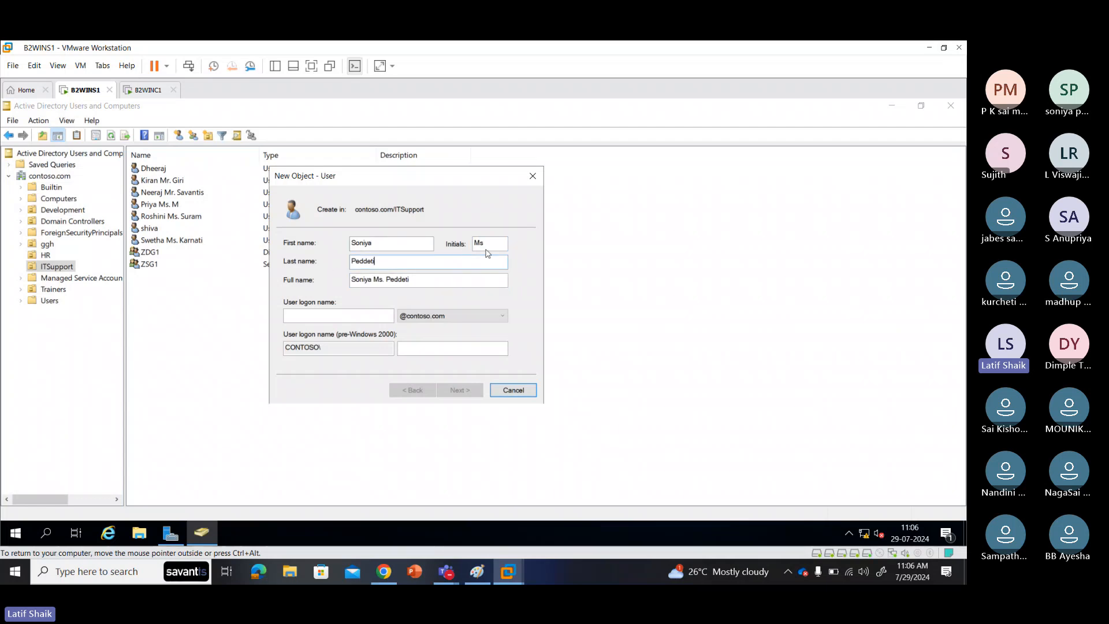
{"action": "left_click", "coordinate": [488, 249]}
{"action": "left_click_drag", "start_coordinate": [420, 280], "coordinate": [329, 283]}
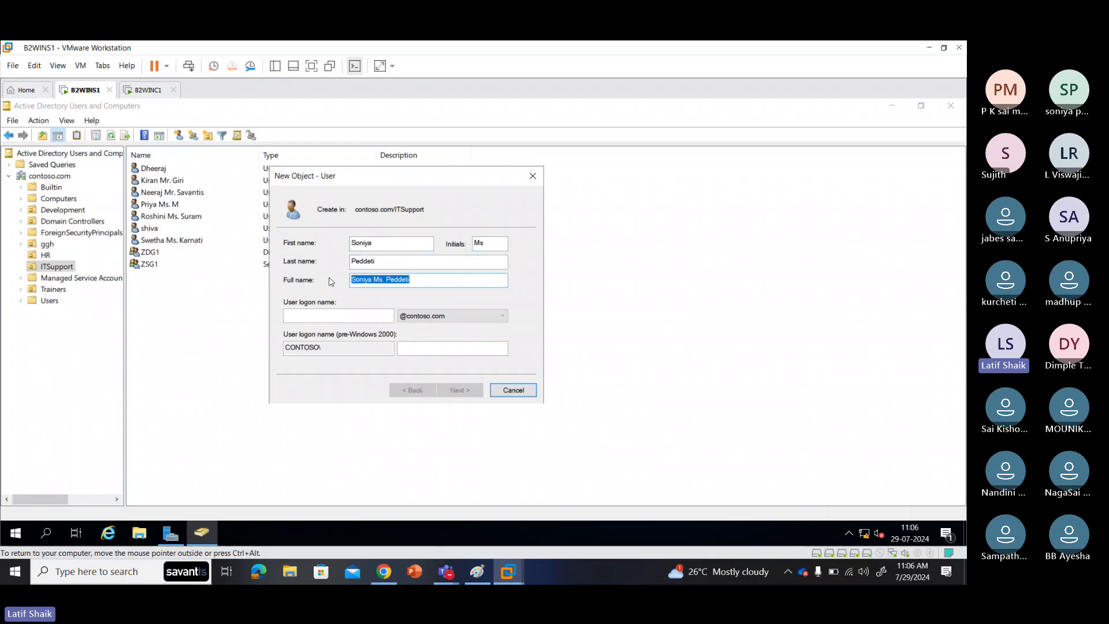
{"action": "left_click", "coordinate": [338, 316]}
Step: Enter the user logon name and check the pre-Windows 2000 logon name
{"action": "type", "text": "s"}
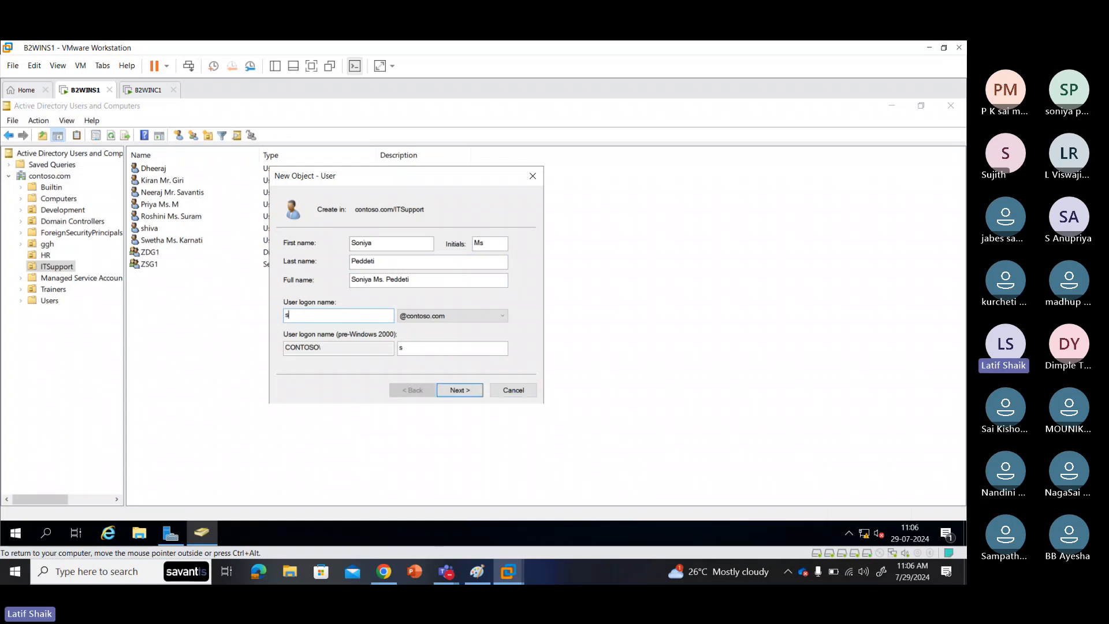
{"action": "type", "text": "oniya"}
{"action": "double_click", "coordinate": [315, 318]}
{"action": "left_click_drag", "start_coordinate": [422, 280], "coordinate": [330, 282]}
{"action": "left_click", "coordinate": [338, 312]}
{"action": "double_click", "coordinate": [307, 317]}
{"action": "left_click_drag", "start_coordinate": [321, 347], "coordinate": [266, 348]}
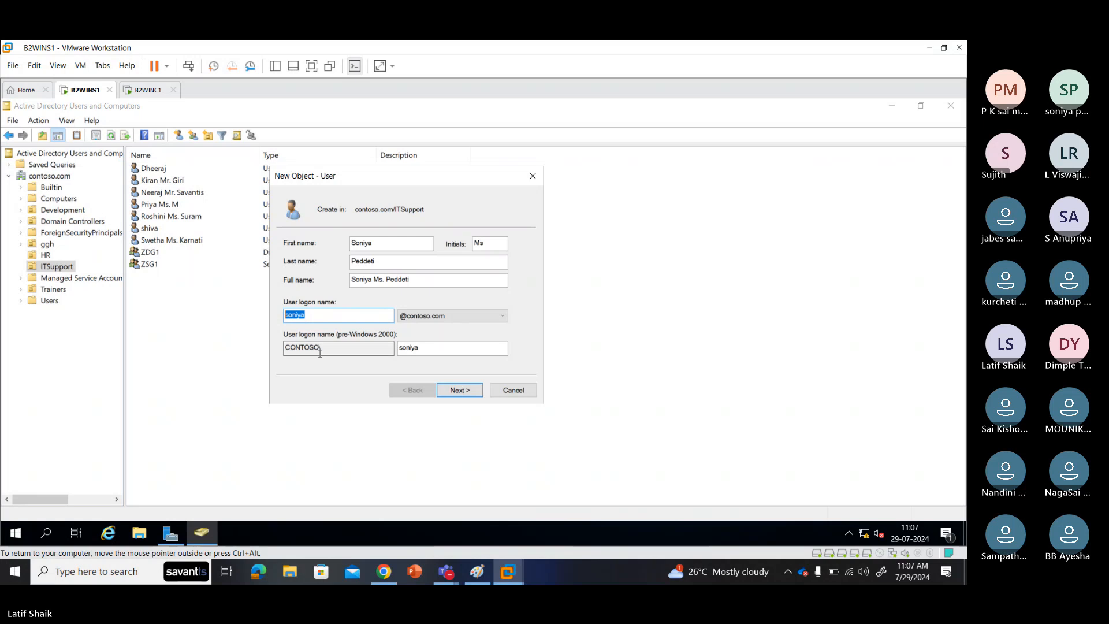
{"action": "left_click", "coordinate": [429, 351]}
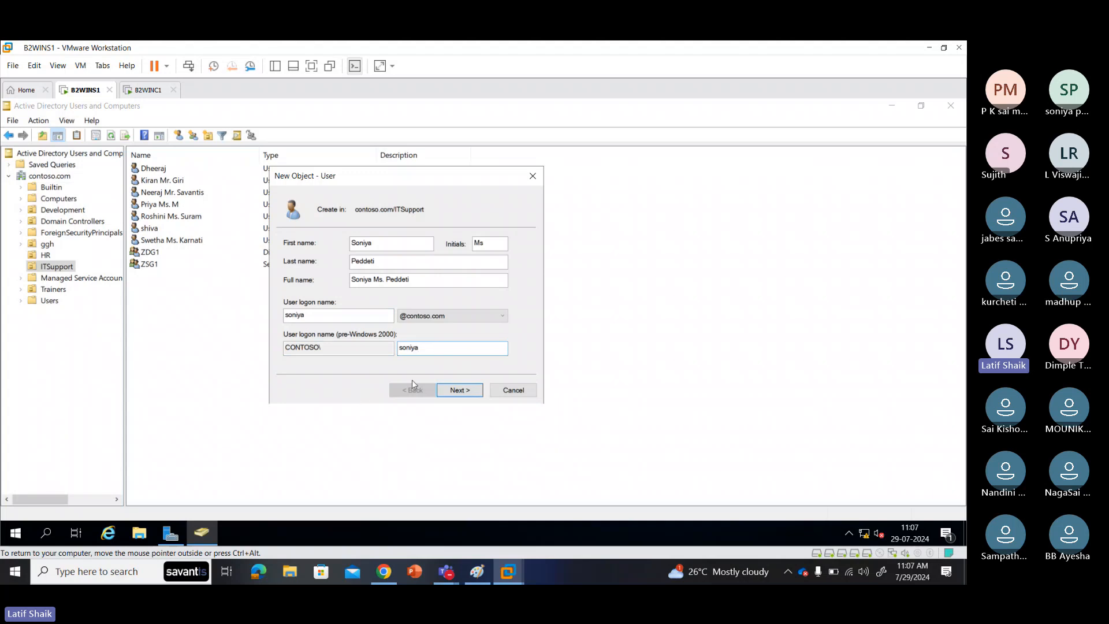
Step: Advance to the password page, go back to recheck the names, then advance again
{"action": "left_click", "coordinate": [462, 388]}
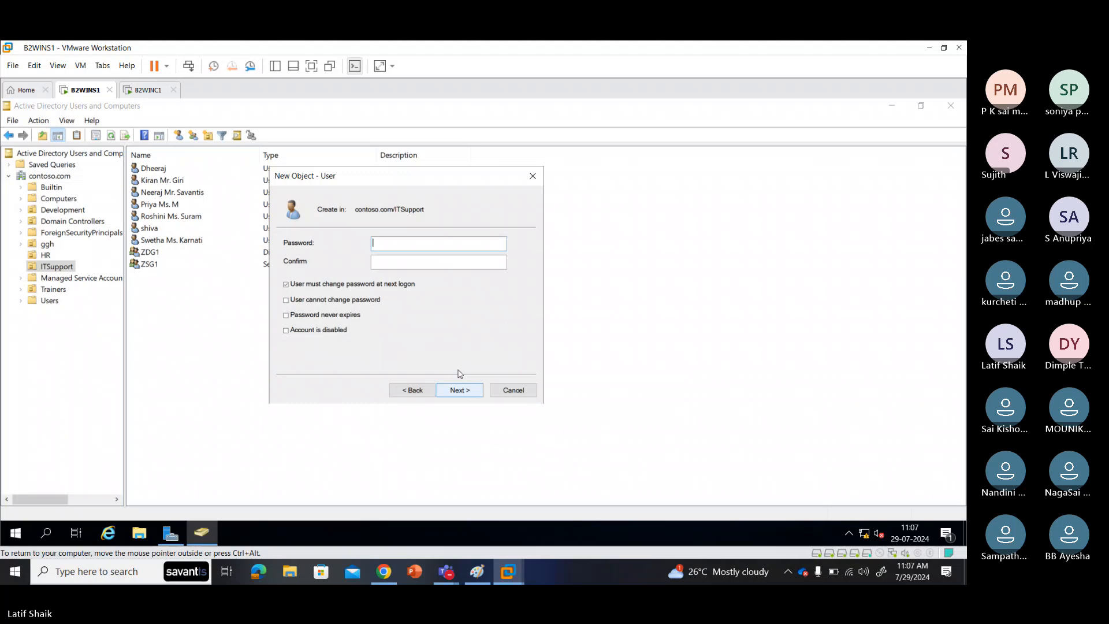
{"action": "left_click", "coordinate": [412, 390]}
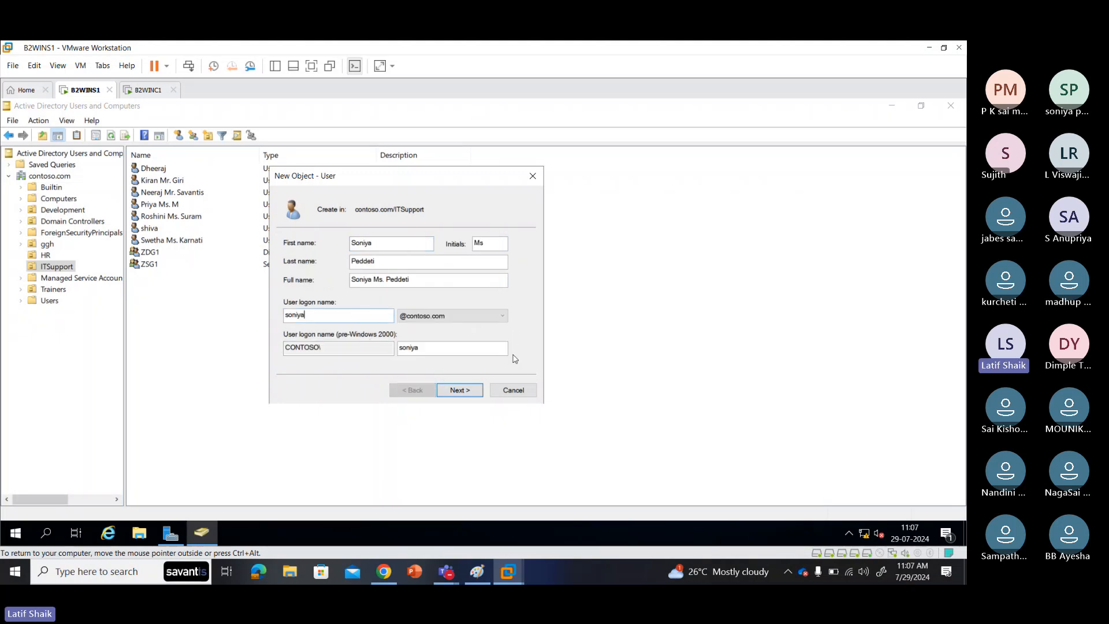
{"action": "left_click", "coordinate": [456, 390]}
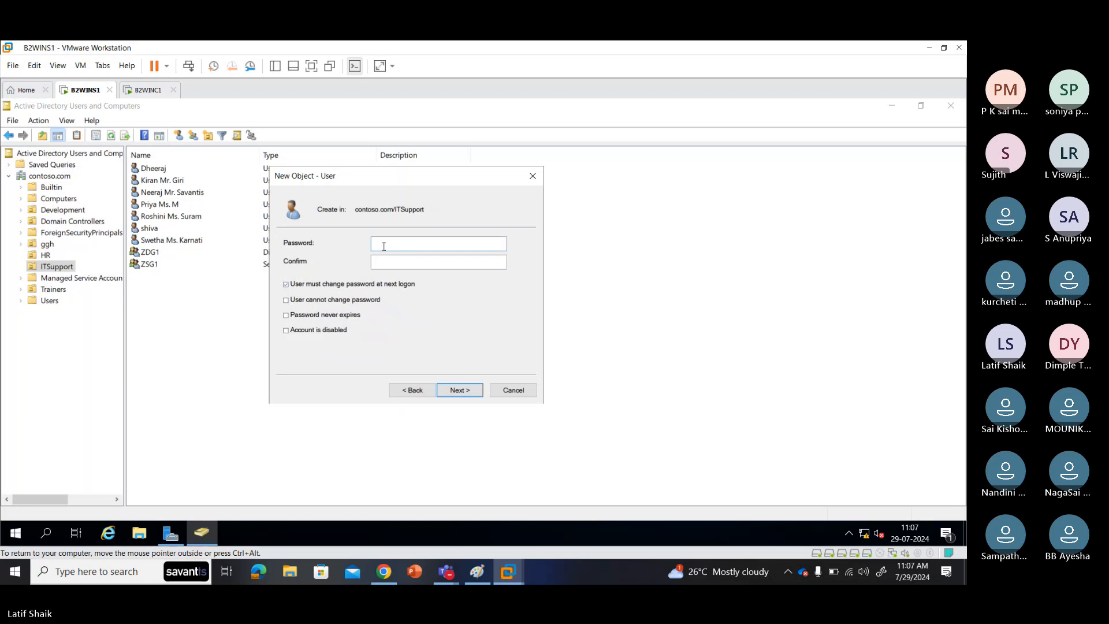
Step: Enter and confirm the new user's password, then clear 'User must change password at next logon'
{"action": "type", "text": "12345"}
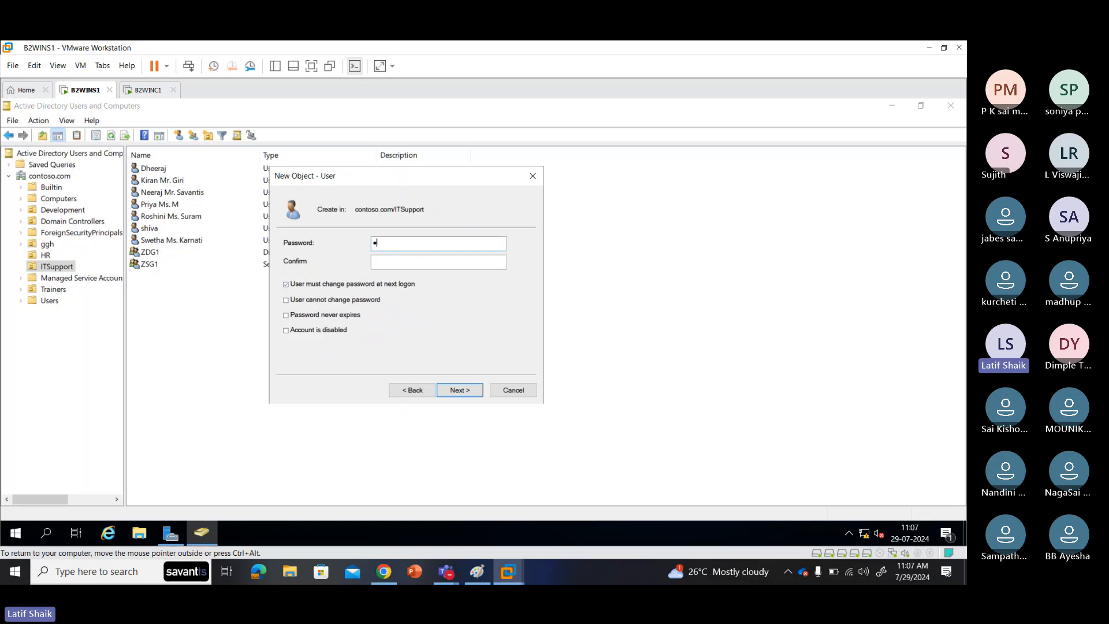
{"action": "type", "text": "6789"}
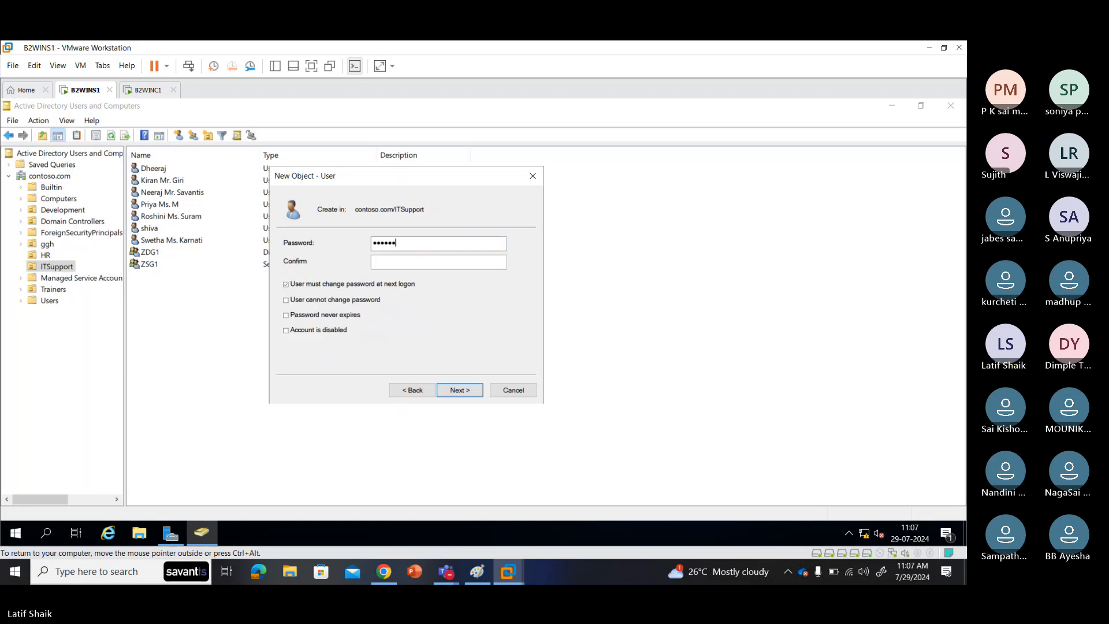
{"action": "key", "text": "Tab"}
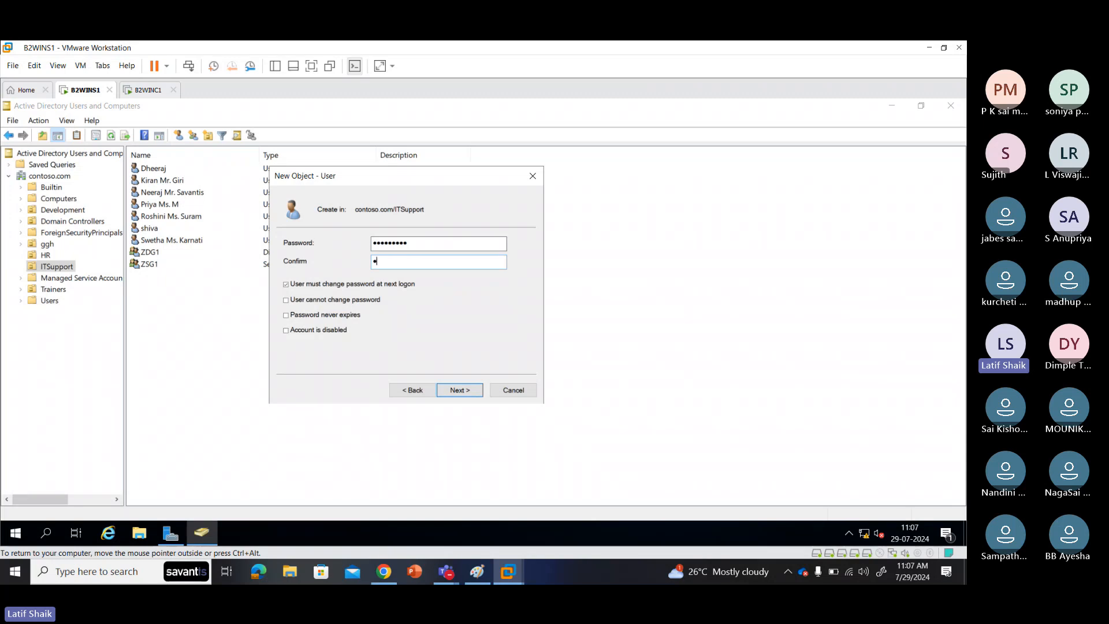
{"action": "type", "text": "123456789"}
{"action": "left_click", "coordinate": [307, 285]}
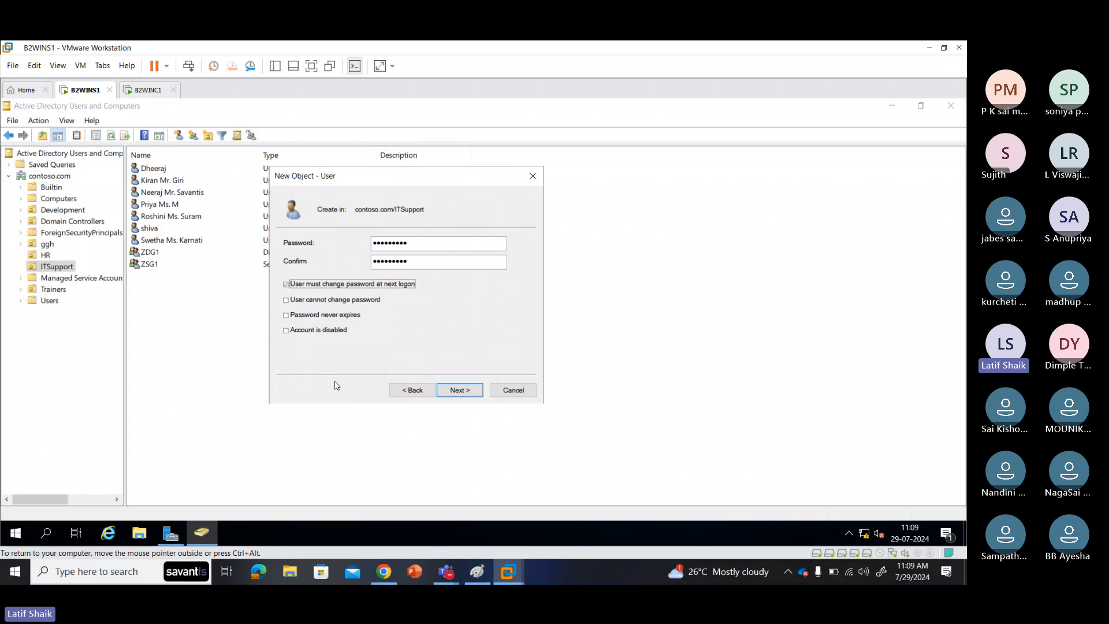
Step: Move to the wizard summary and finish creating the new user in ITSupport
{"action": "left_click", "coordinate": [474, 392]}
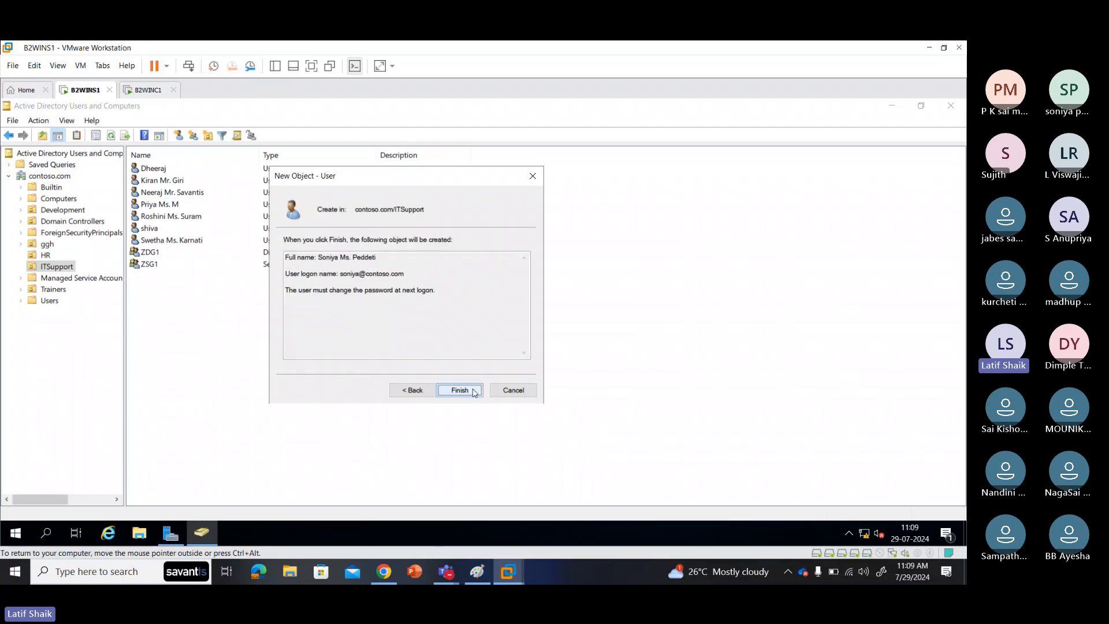
{"action": "left_click", "coordinate": [474, 391]}
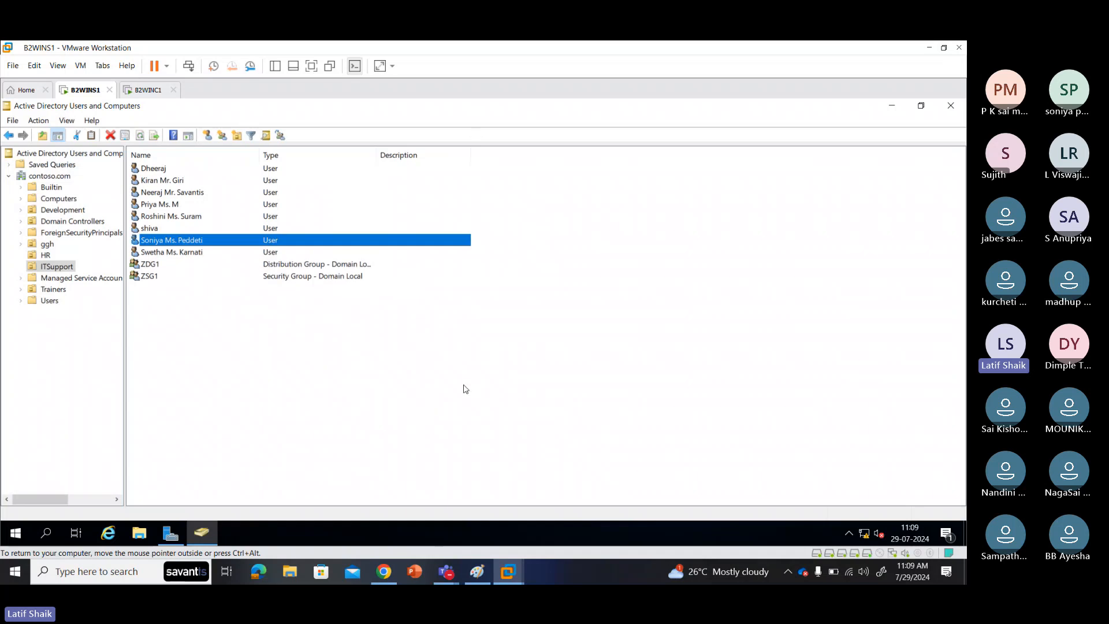
Step: Open the new user's Properties and look through the General, Address and Account tabs
{"action": "right_click", "coordinate": [202, 245]}
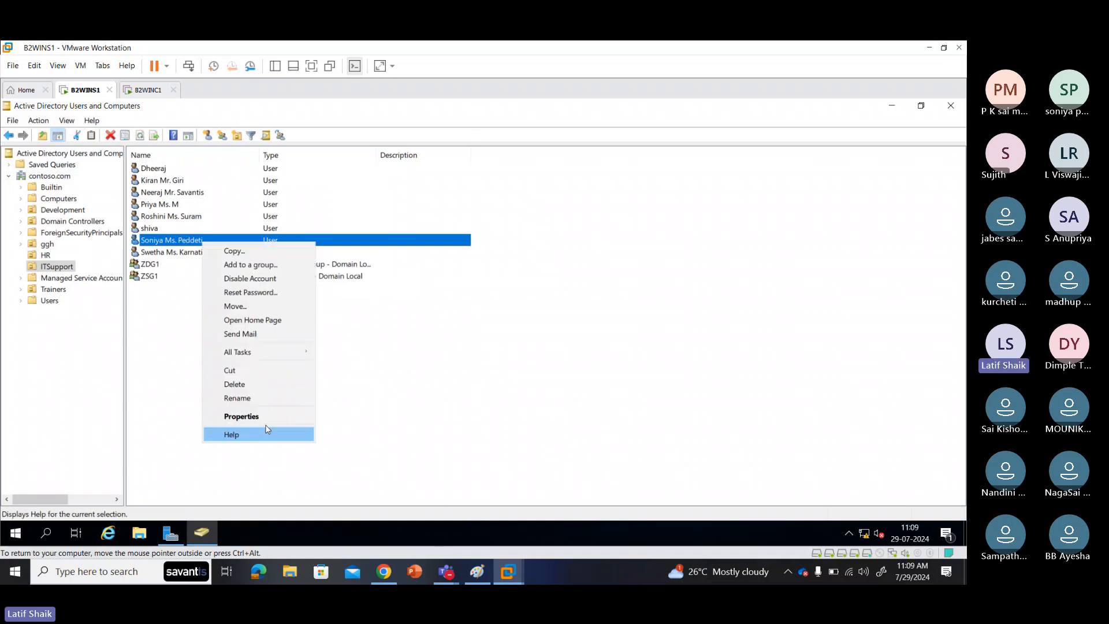
{"action": "left_click", "coordinate": [265, 417]}
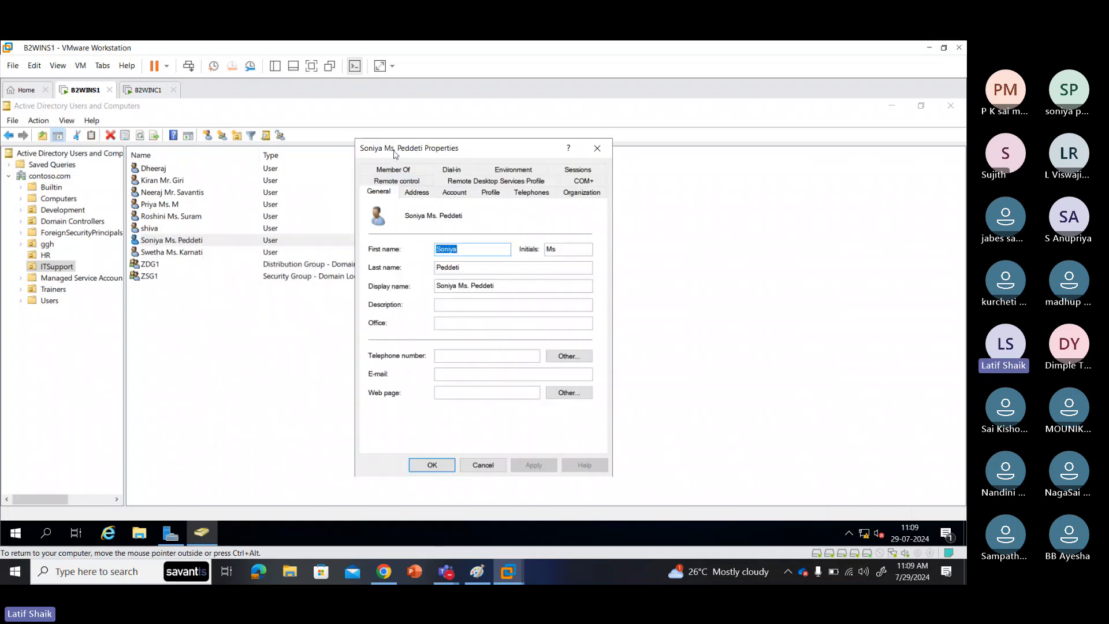
{"action": "left_click_drag", "start_coordinate": [388, 156], "coordinate": [407, 121]}
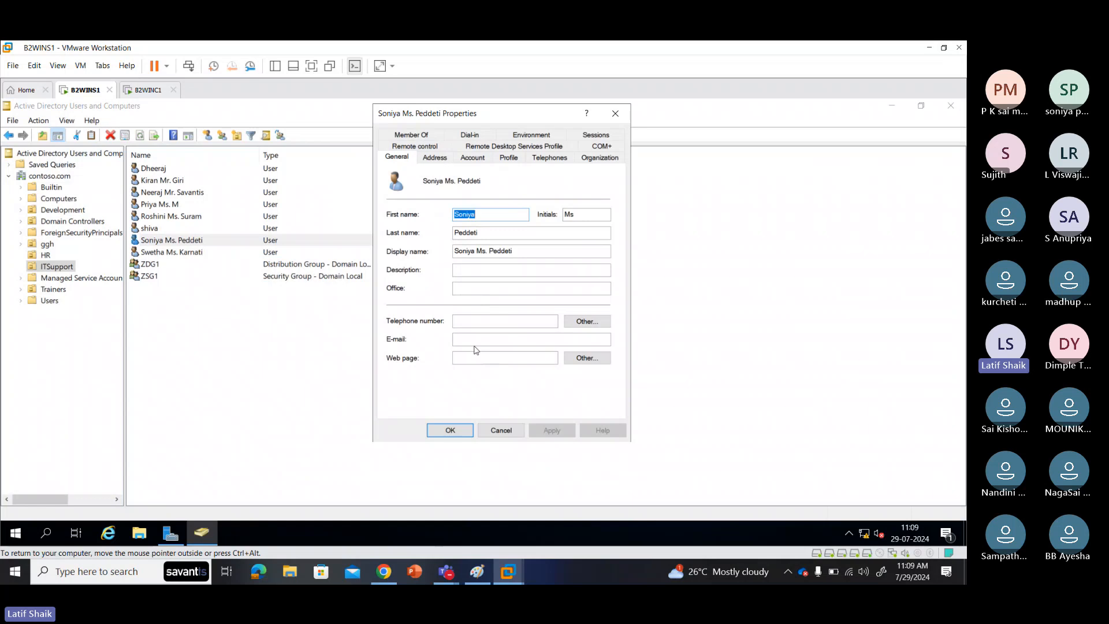
{"action": "left_click", "coordinate": [469, 288]}
{"action": "left_click", "coordinate": [467, 339]}
{"action": "left_click", "coordinate": [471, 355]}
{"action": "left_click", "coordinate": [440, 160]}
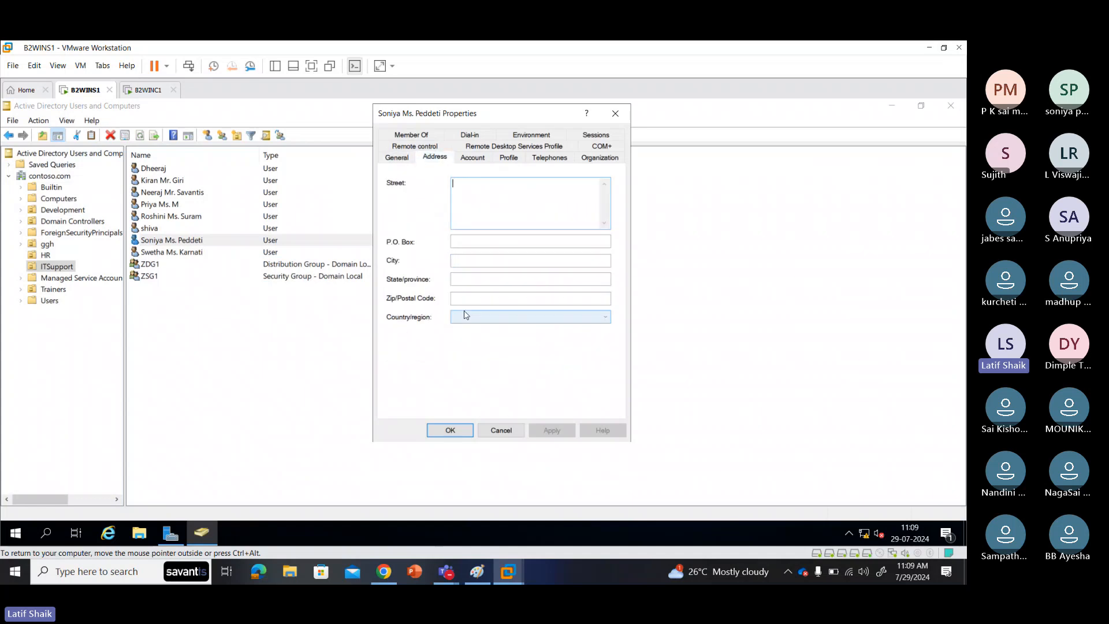
{"action": "left_click", "coordinate": [471, 158]}
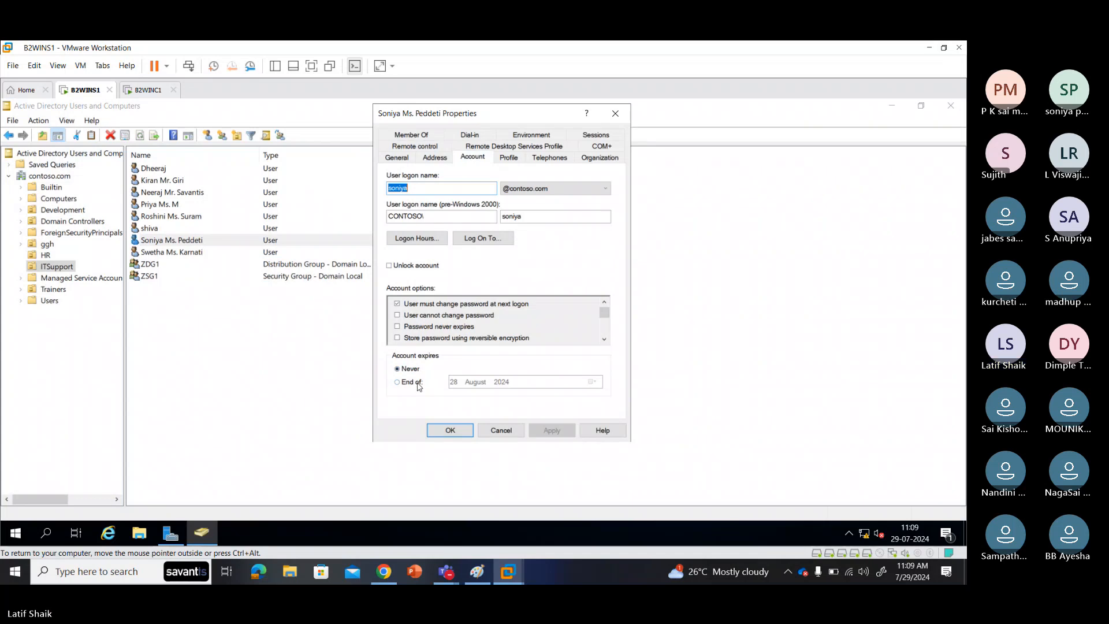
{"action": "left_click", "coordinate": [418, 383]}
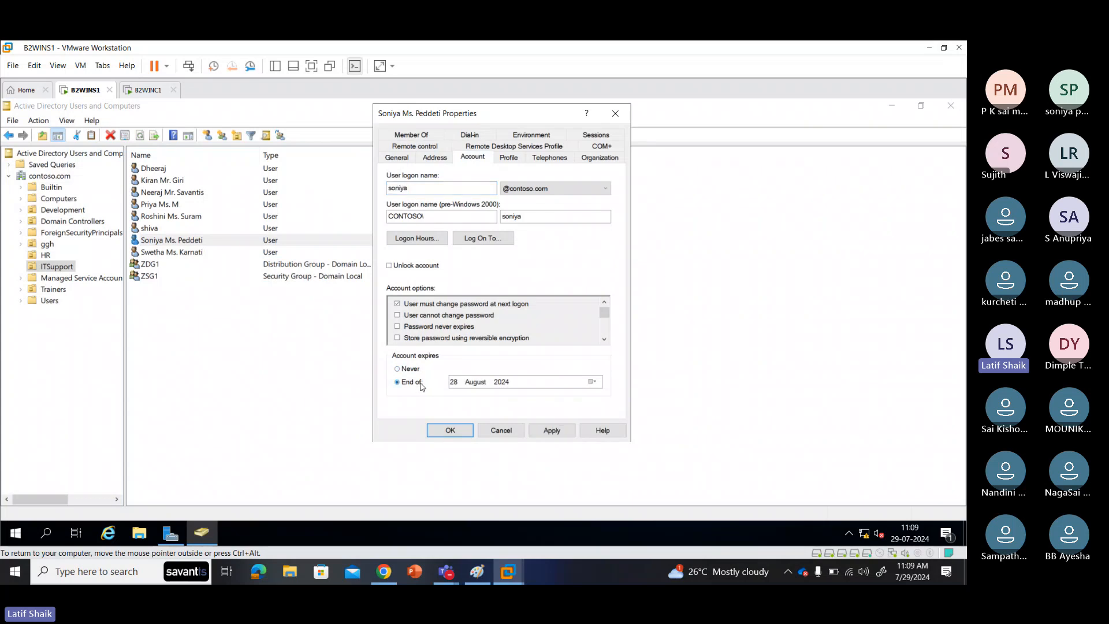
{"action": "left_click", "coordinate": [592, 382]}
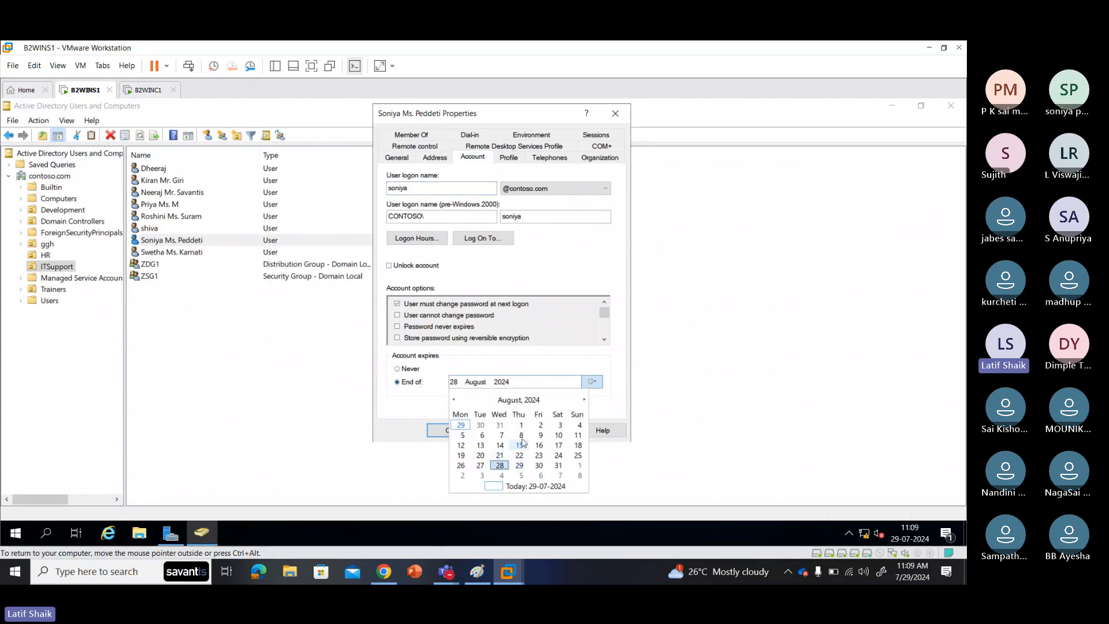
{"action": "left_click", "coordinate": [558, 466]}
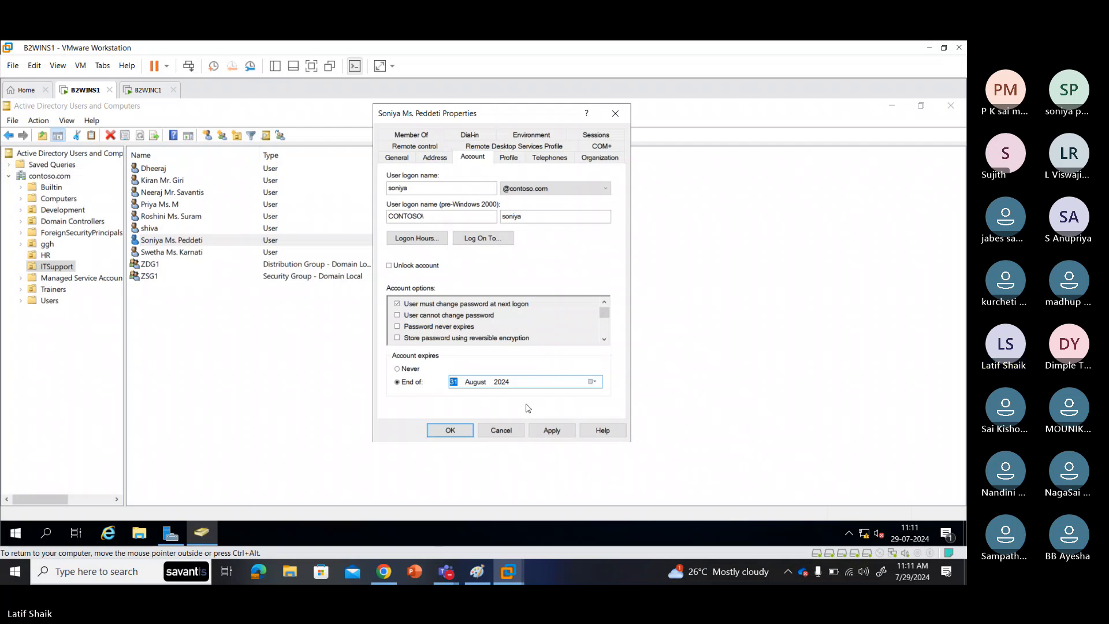
{"action": "left_click", "coordinate": [414, 370]}
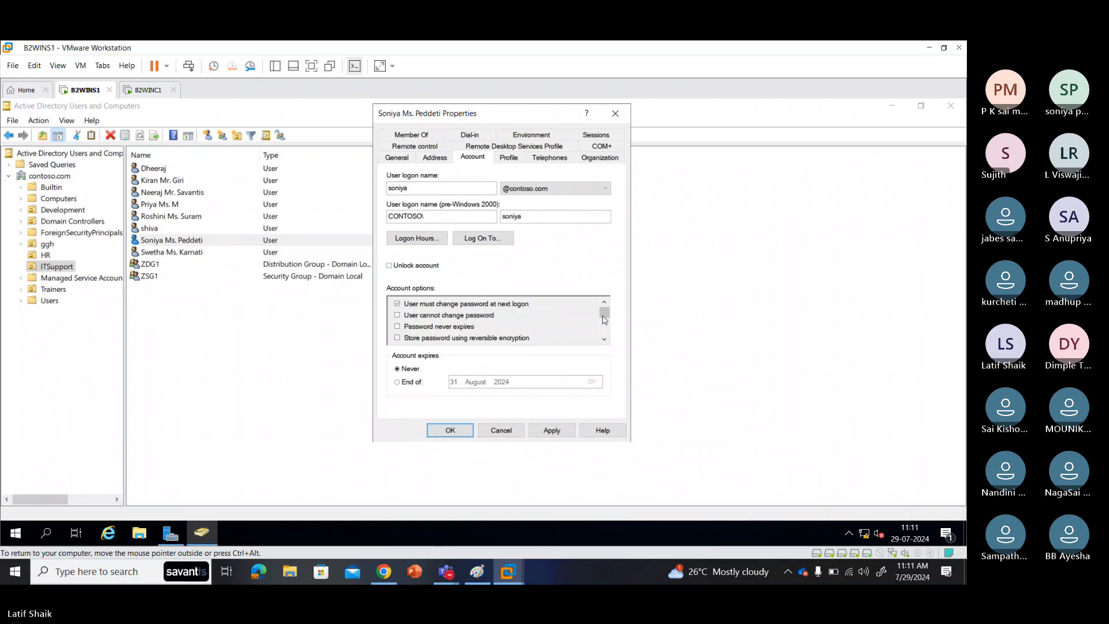
Step: Scroll through the Account options list, then close the user's Properties with OK
{"action": "scroll", "coordinate": [606, 339], "scroll_direction": "down", "scroll_amount": 3}
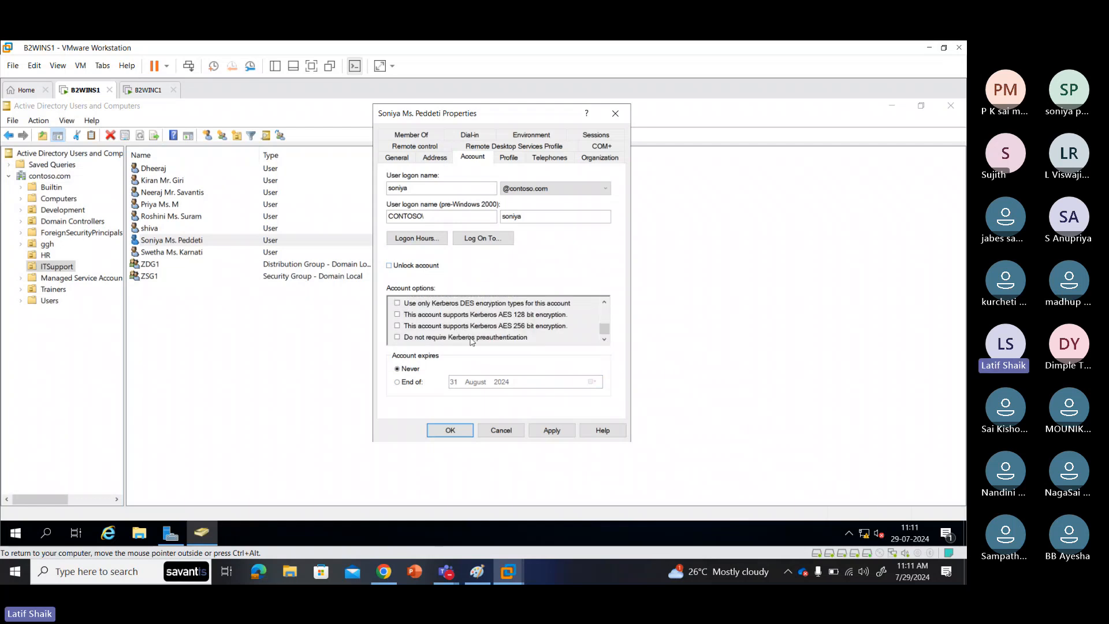
{"action": "left_click_drag", "start_coordinate": [604, 330], "coordinate": [602, 307]}
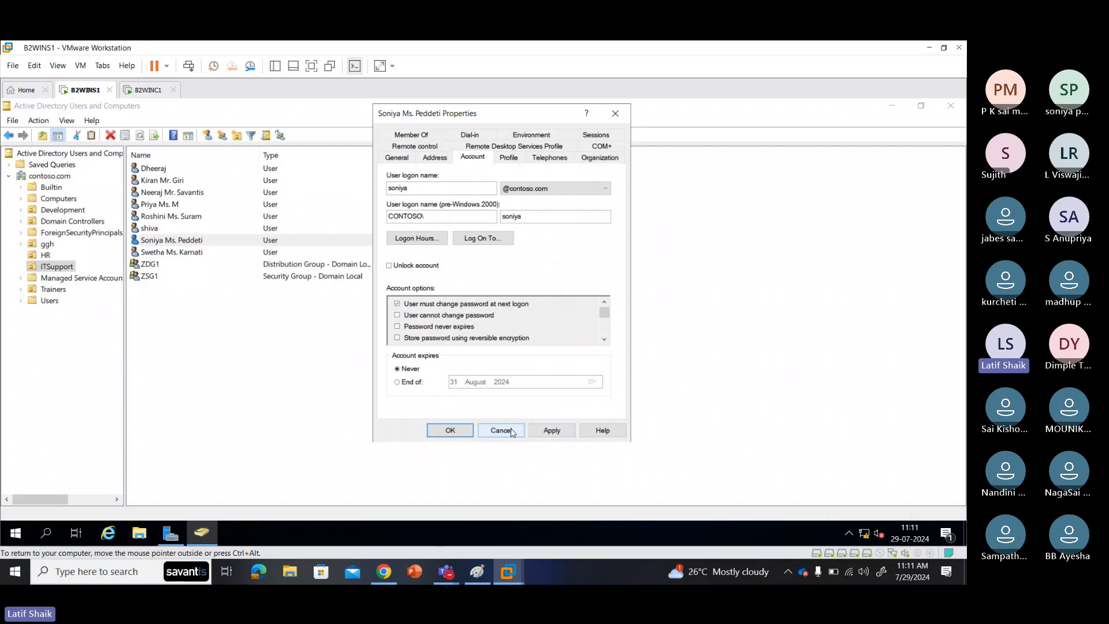
{"action": "left_click", "coordinate": [466, 431]}
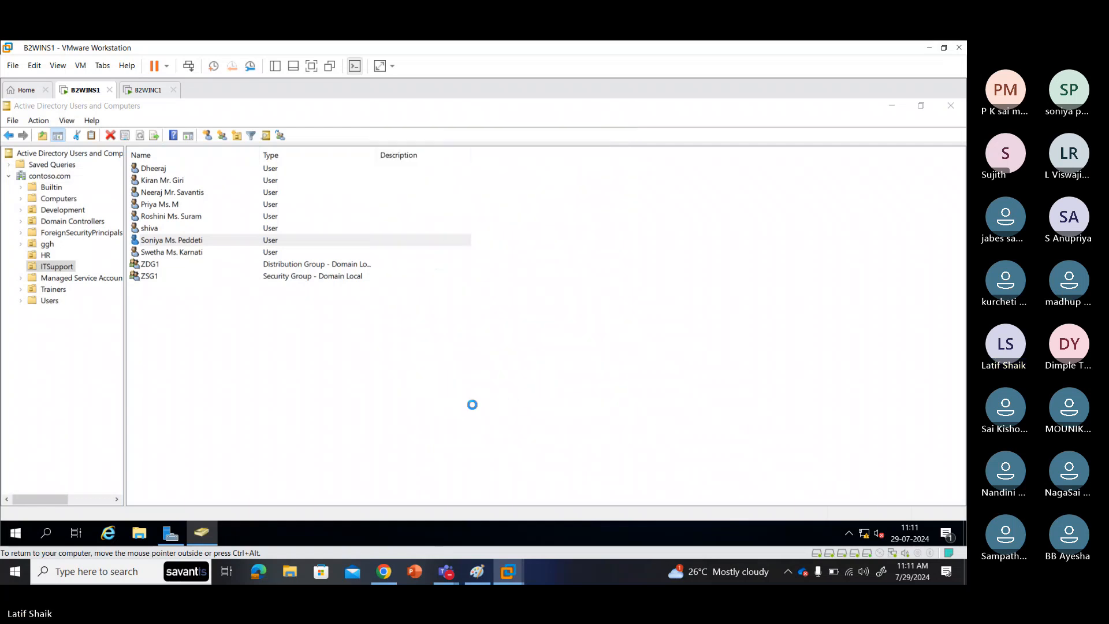
Step: Sign the current user out of the B2WINC1 client from its Start menu
{"action": "left_click", "coordinate": [146, 93]}
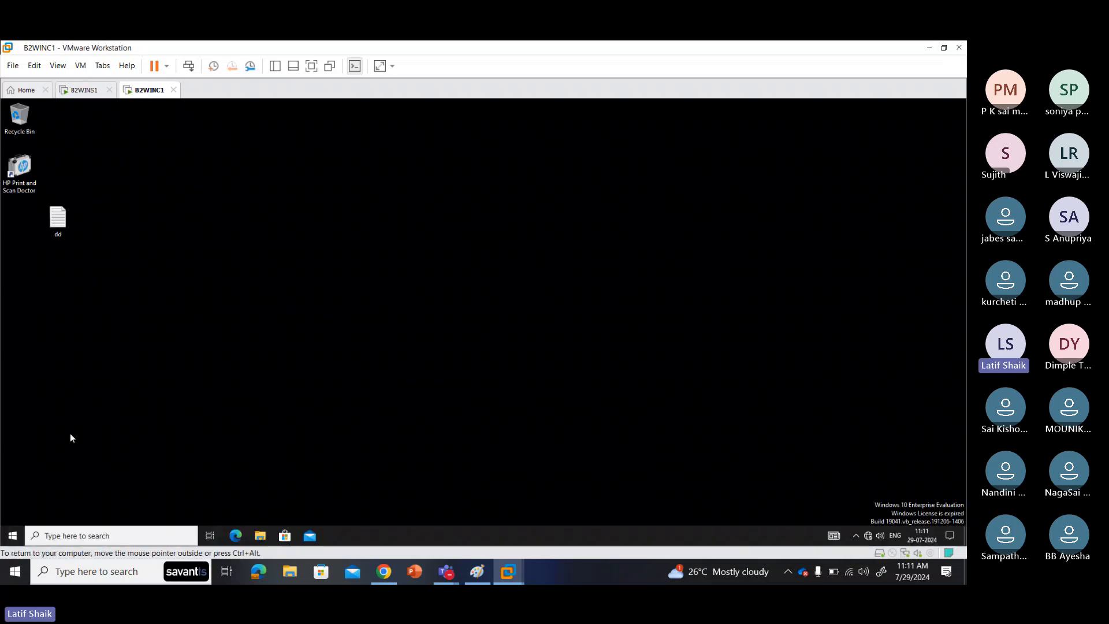
{"action": "left_click", "coordinate": [12, 541]}
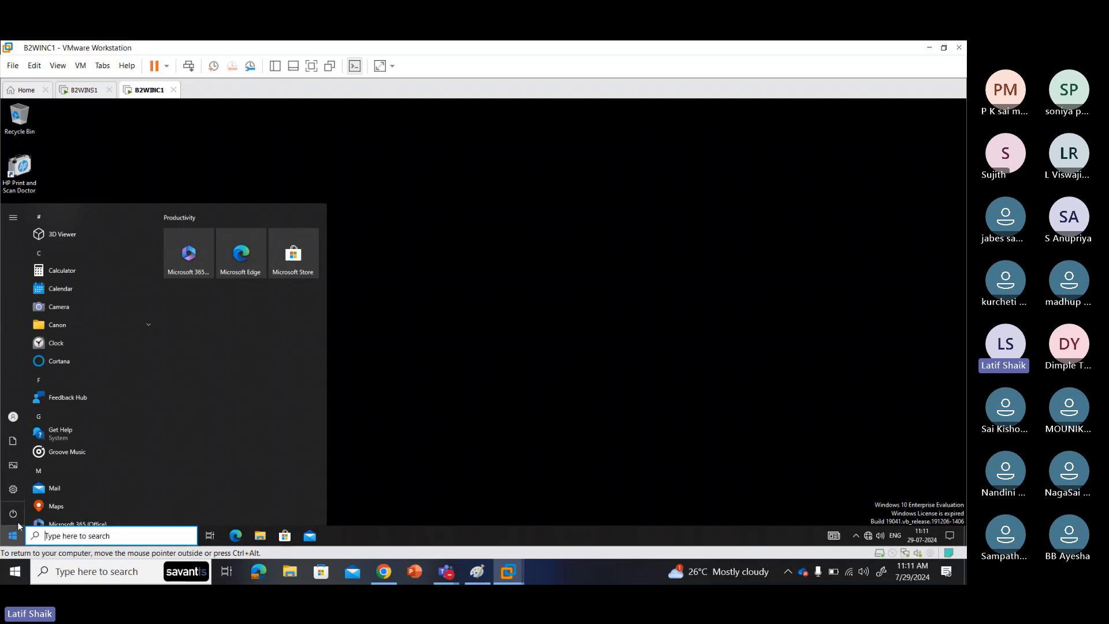
{"action": "mouse_move", "coordinate": [15, 519]}
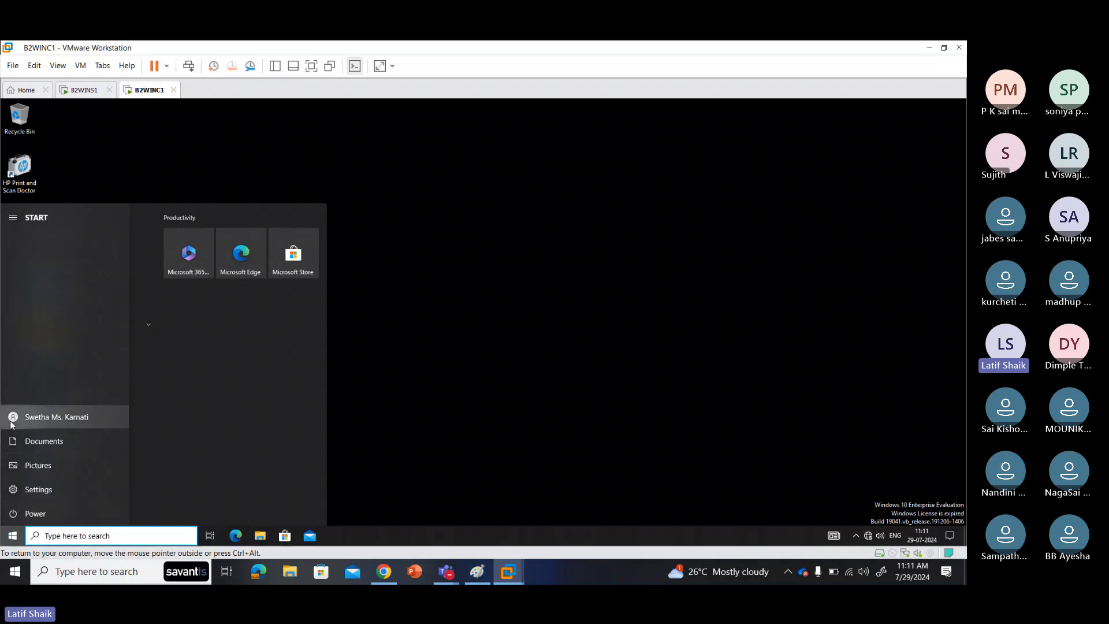
{"action": "left_click", "coordinate": [14, 417]}
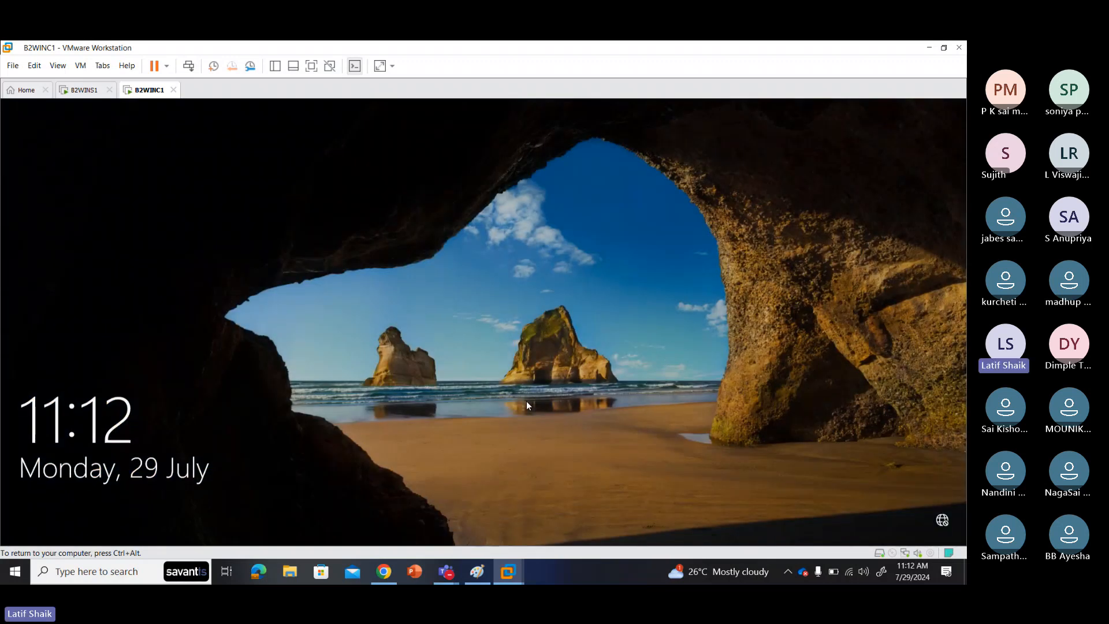
Step: Dismiss the client's lock screen and choose the Other user sign-in option
{"action": "left_click", "coordinate": [525, 401]}
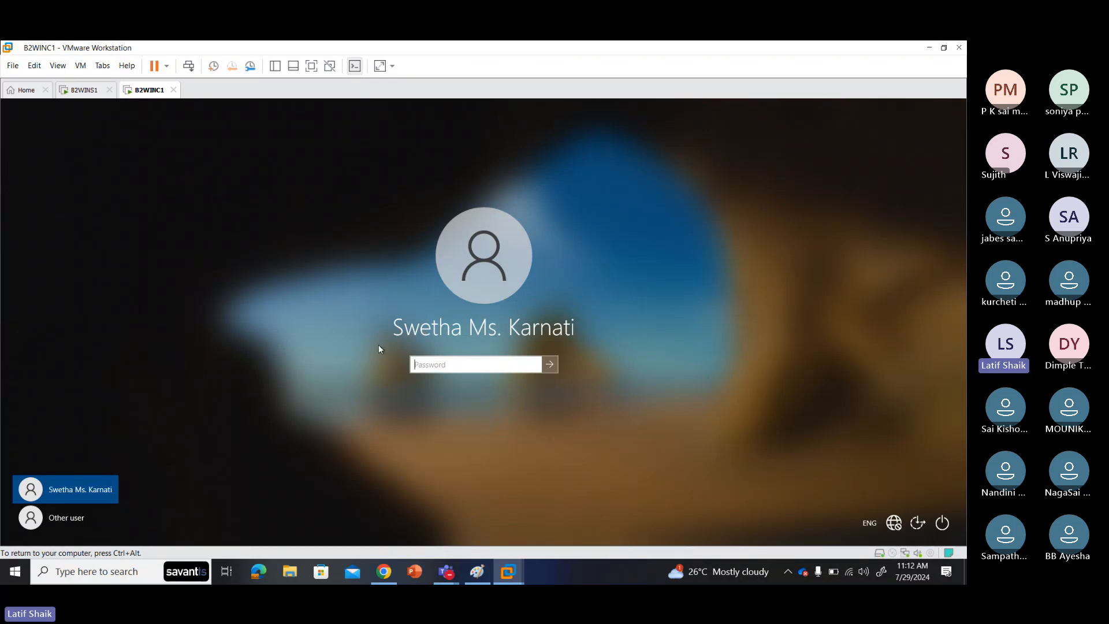
{"action": "left_click", "coordinate": [73, 525]}
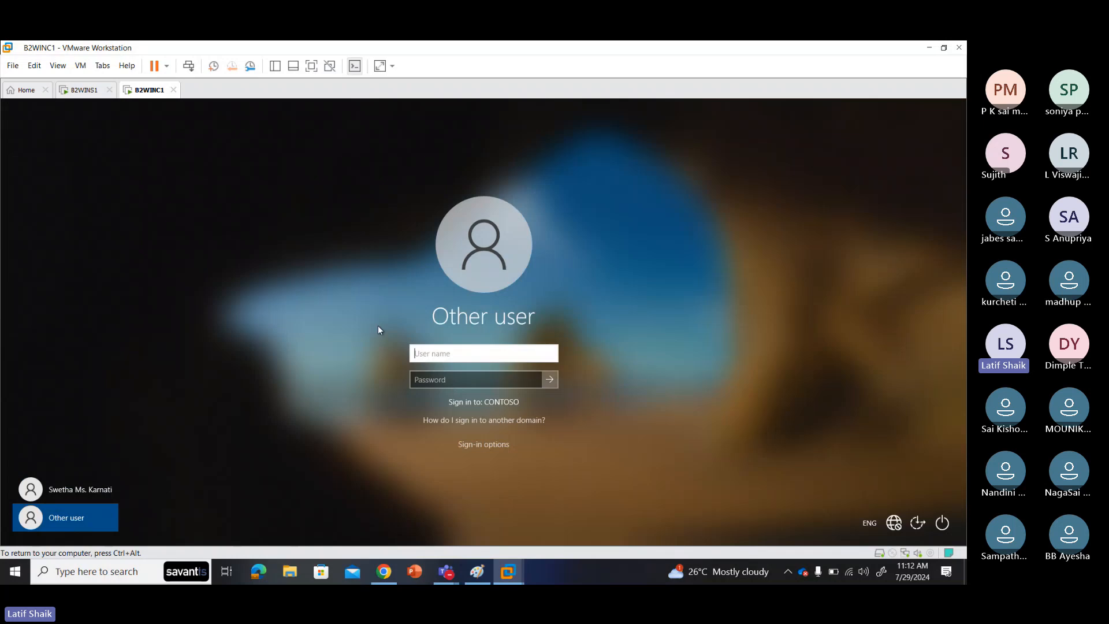
{"action": "left_click", "coordinate": [93, 92]}
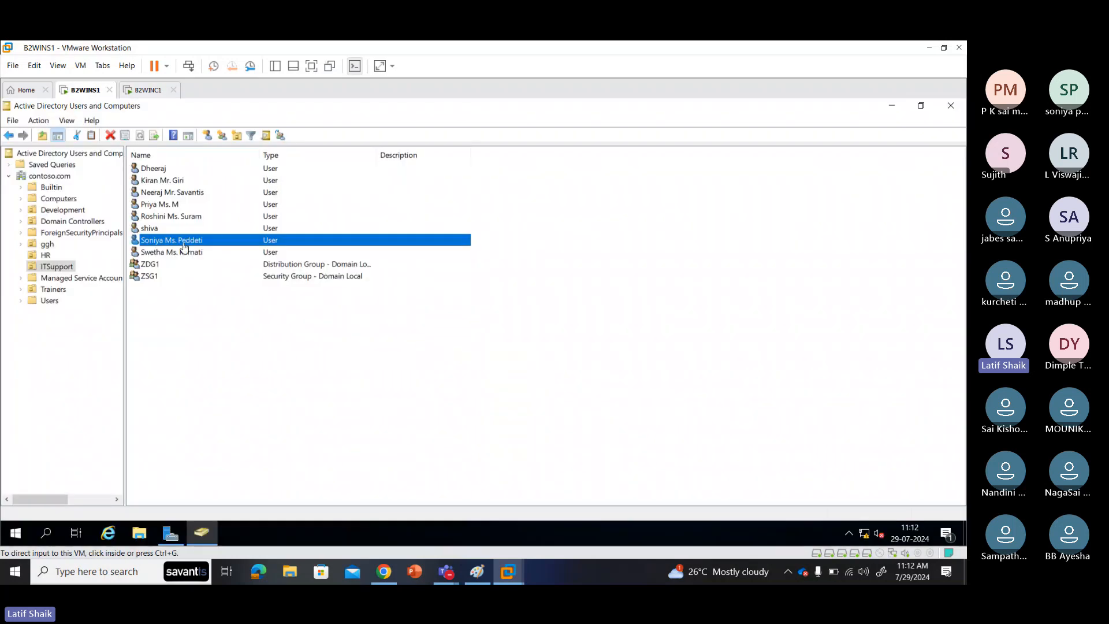
{"action": "left_click", "coordinate": [156, 91]}
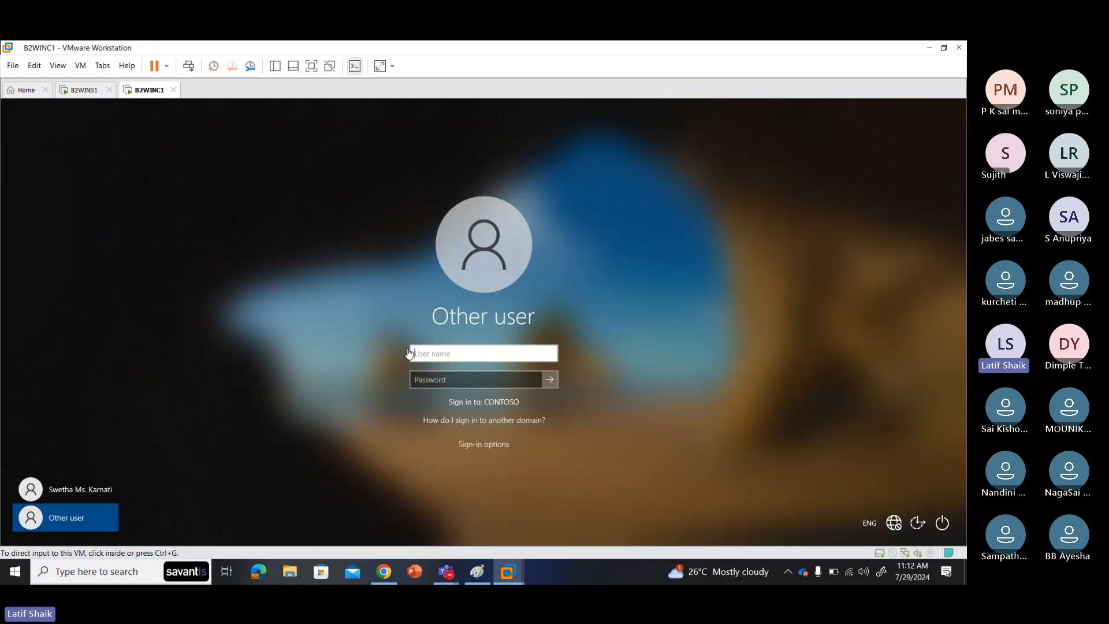
Step: Enter the new user's logon name and current password, then release input with Ctrl+Alt
{"action": "left_click", "coordinate": [425, 350]}
{"action": "type", "text": "s"}
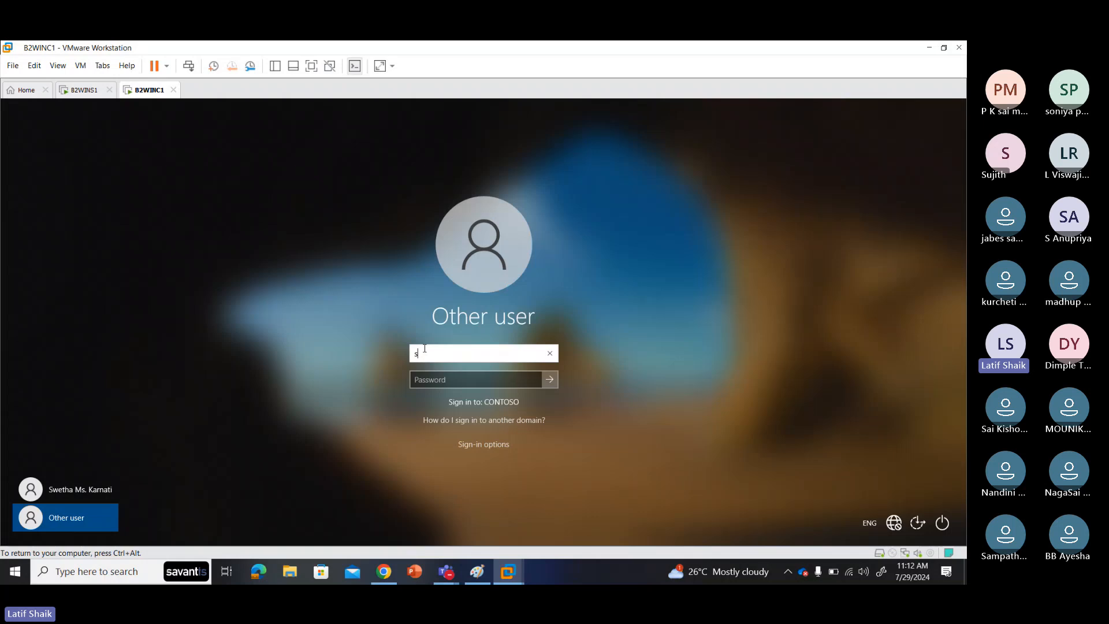
{"action": "type", "text": "oniya"}
{"action": "key", "text": "Tab"}
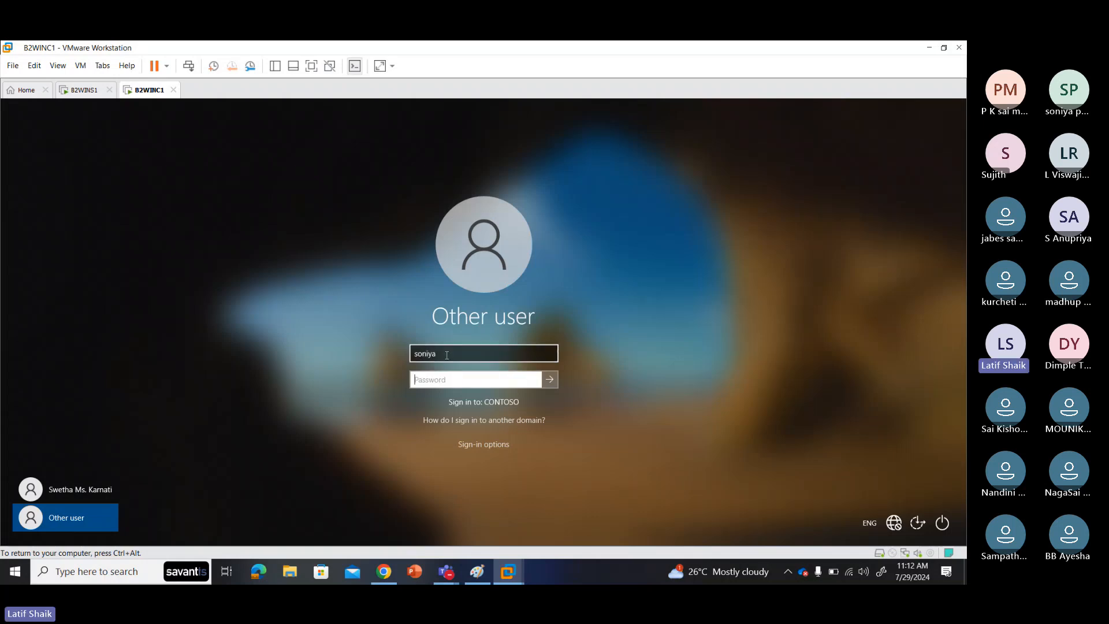
{"action": "key", "text": "shift+Tab"}
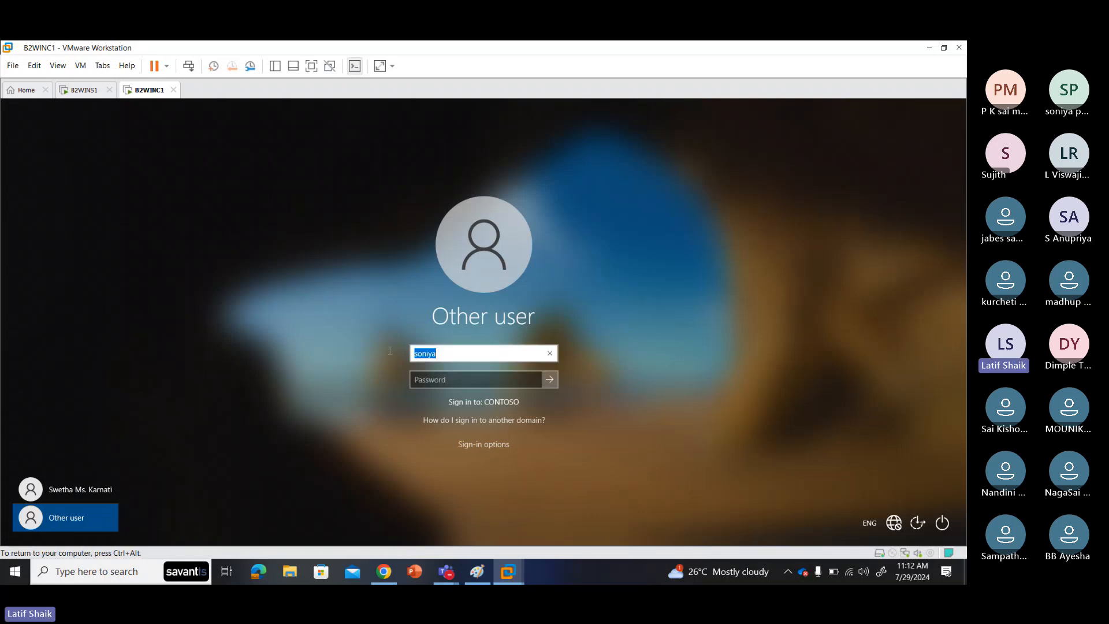
{"action": "left_click", "coordinate": [413, 381]}
{"action": "type", "text": "******"}
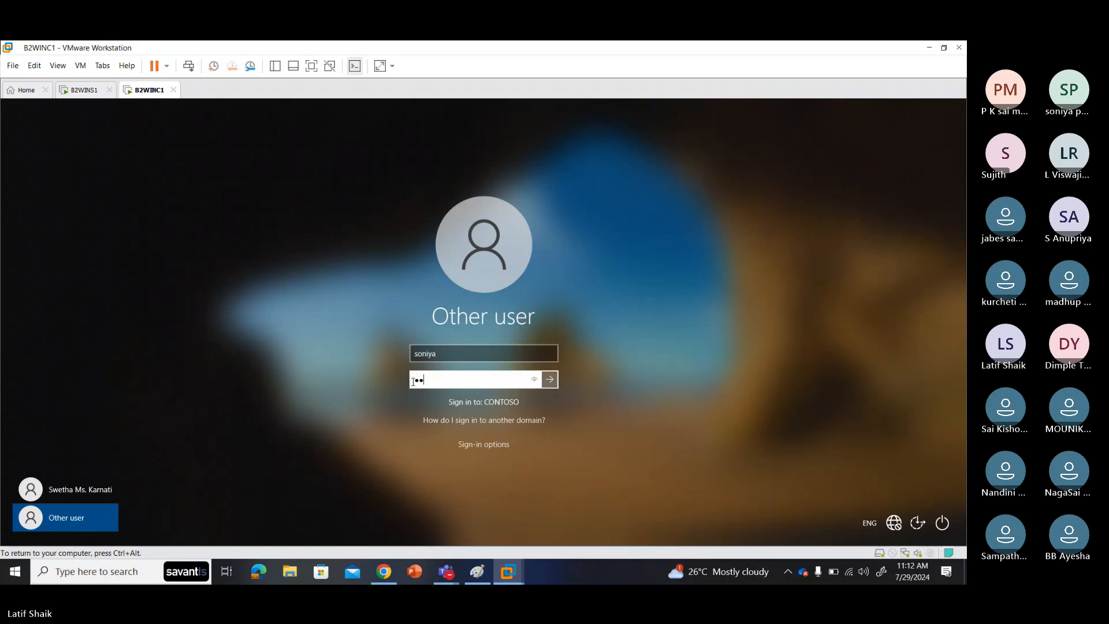
{"action": "type", "text": "*****"}
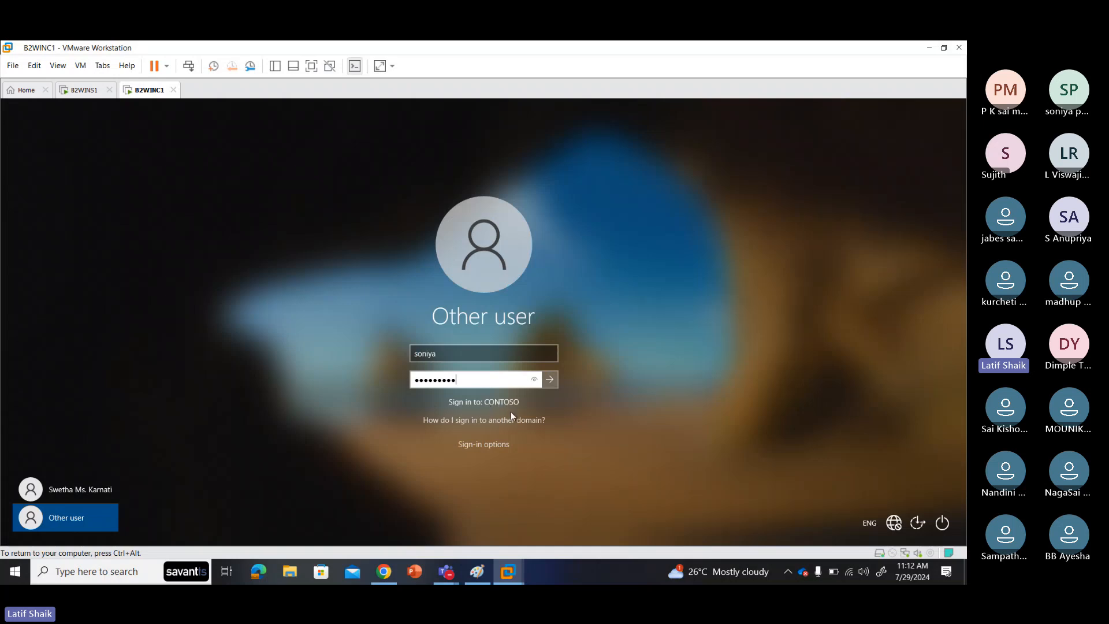
{"action": "key", "text": "ctrl+alt"}
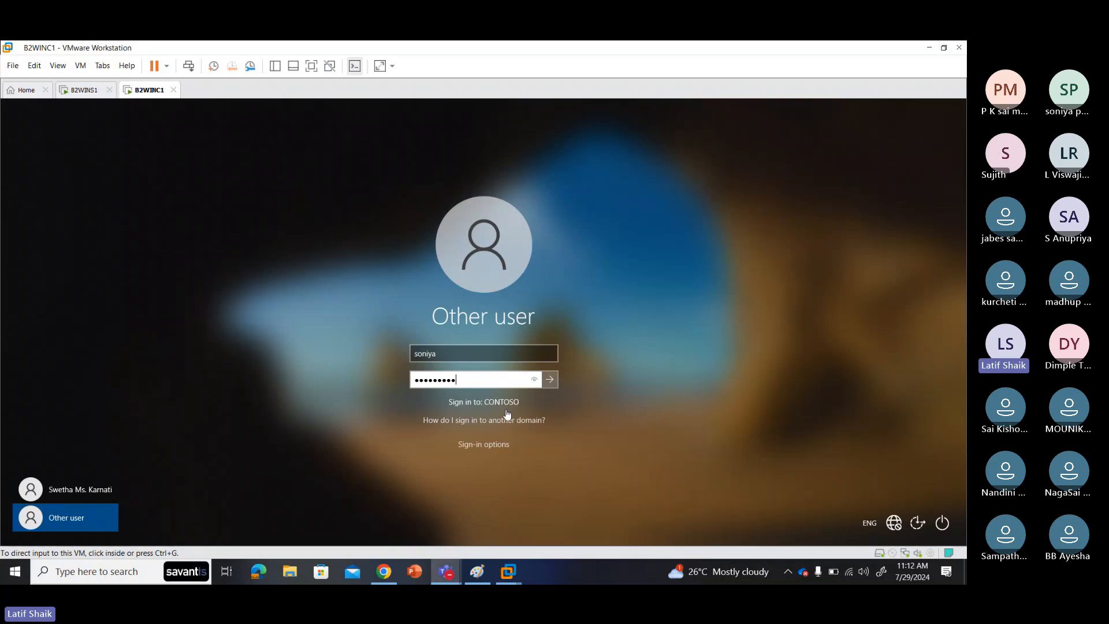
{"action": "left_click", "coordinate": [416, 353]}
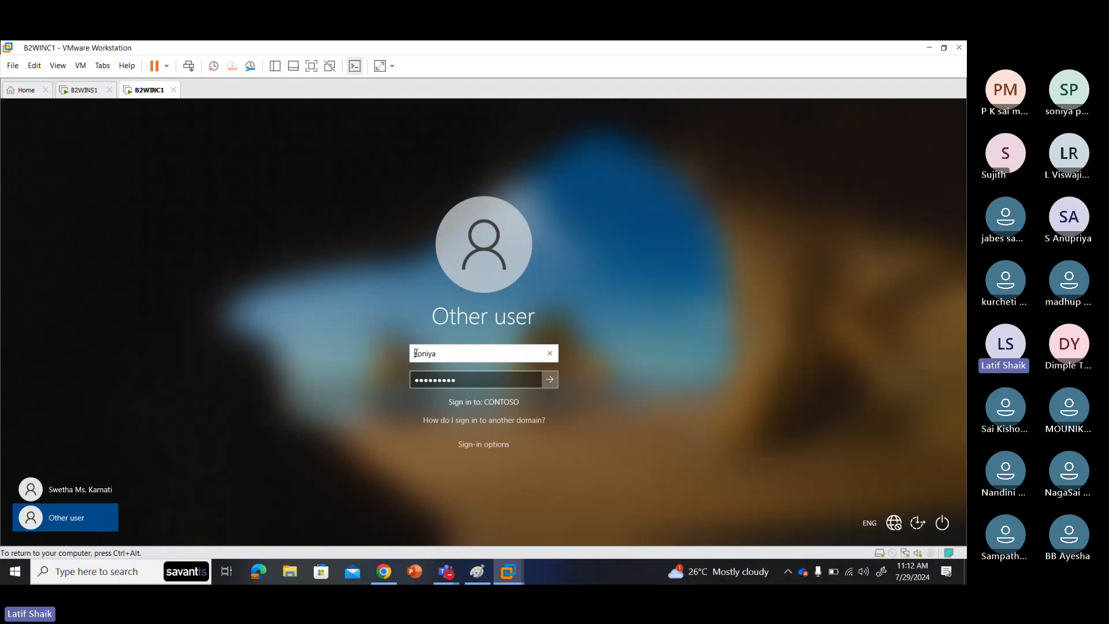
{"action": "type", "text": "conto"}
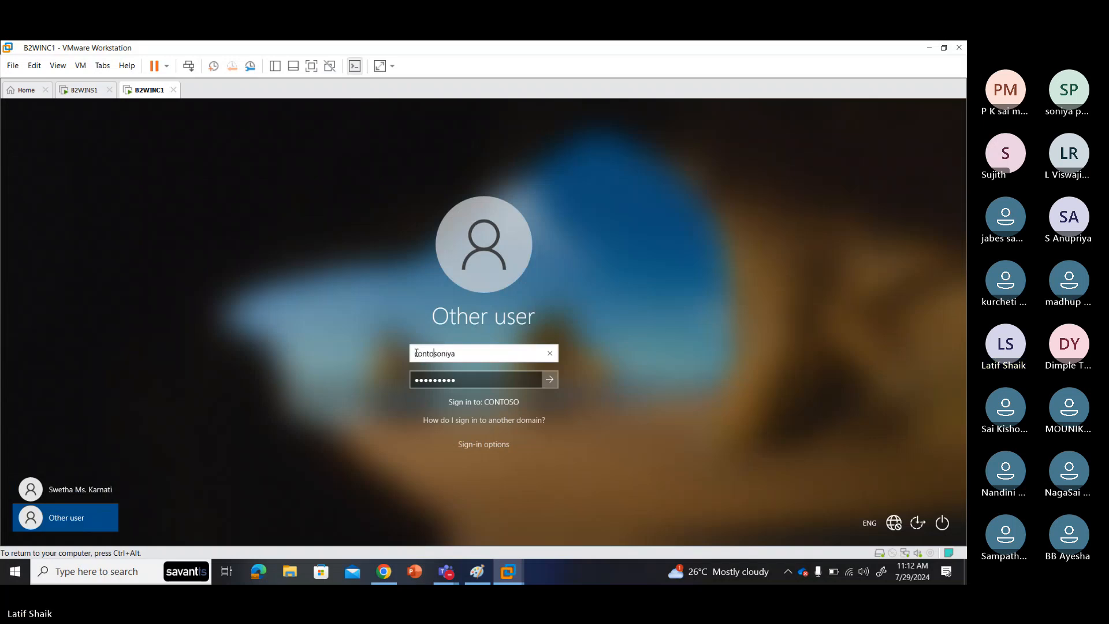
{"action": "type", "text": "s"}
{"action": "type", "text": "o\\so"}
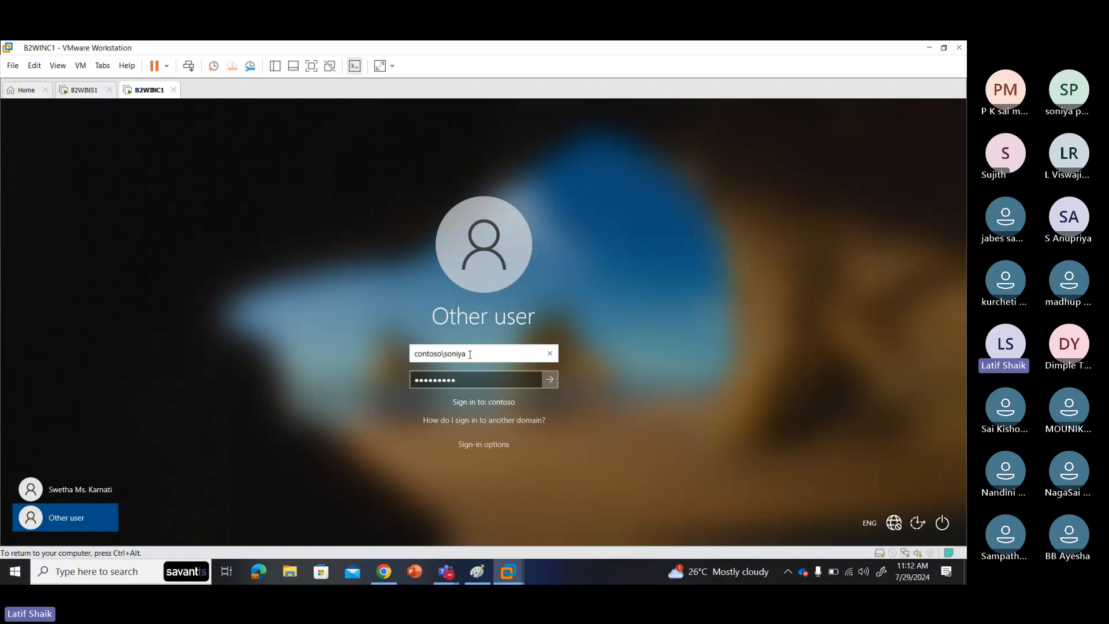
{"action": "left_click_drag", "start_coordinate": [469, 353], "coordinate": [402, 354]}
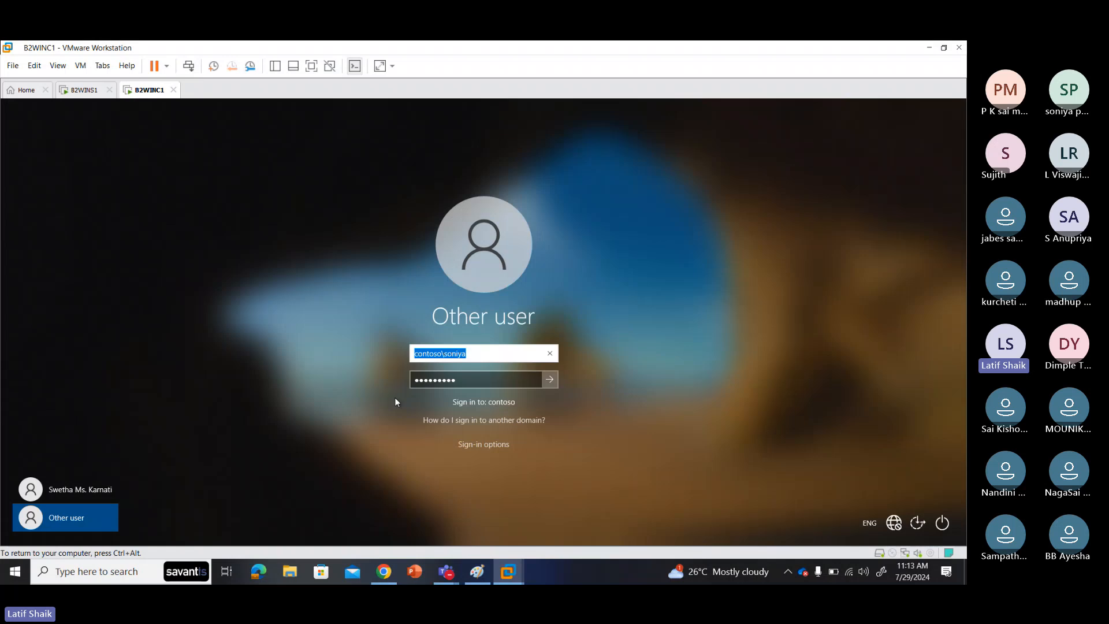
{"action": "left_click", "coordinate": [426, 353]}
{"action": "left_click_drag", "start_coordinate": [443, 351], "coordinate": [413, 352]}
{"action": "left_click_drag", "start_coordinate": [481, 352], "coordinate": [446, 351]}
{"action": "left_click", "coordinate": [482, 351]}
{"action": "left_click", "coordinate": [550, 357]}
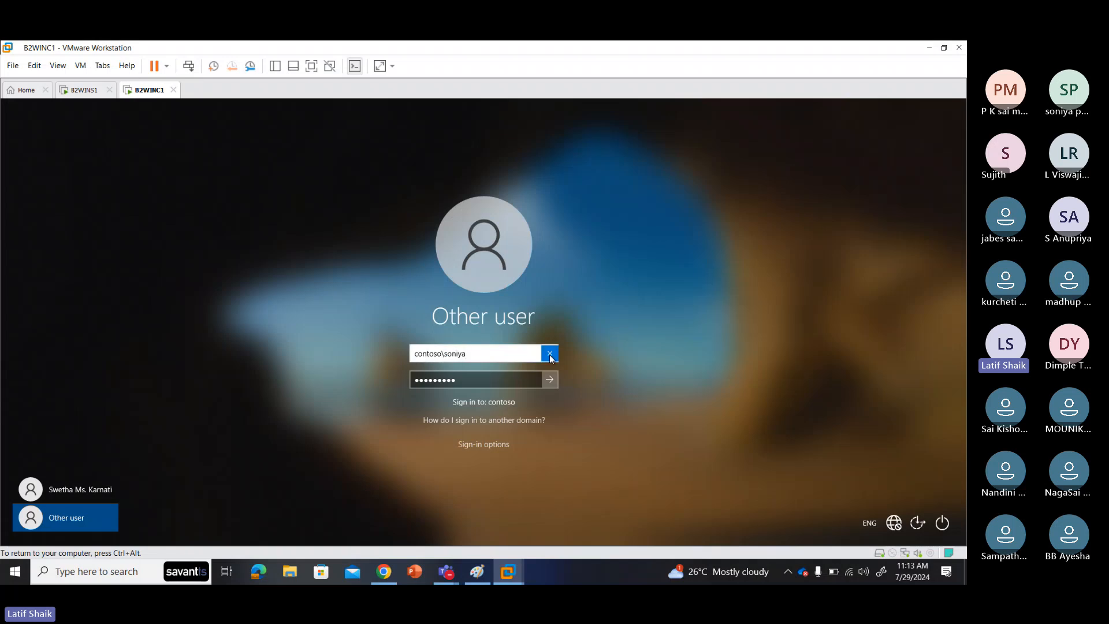
{"action": "type", "text": "s"}
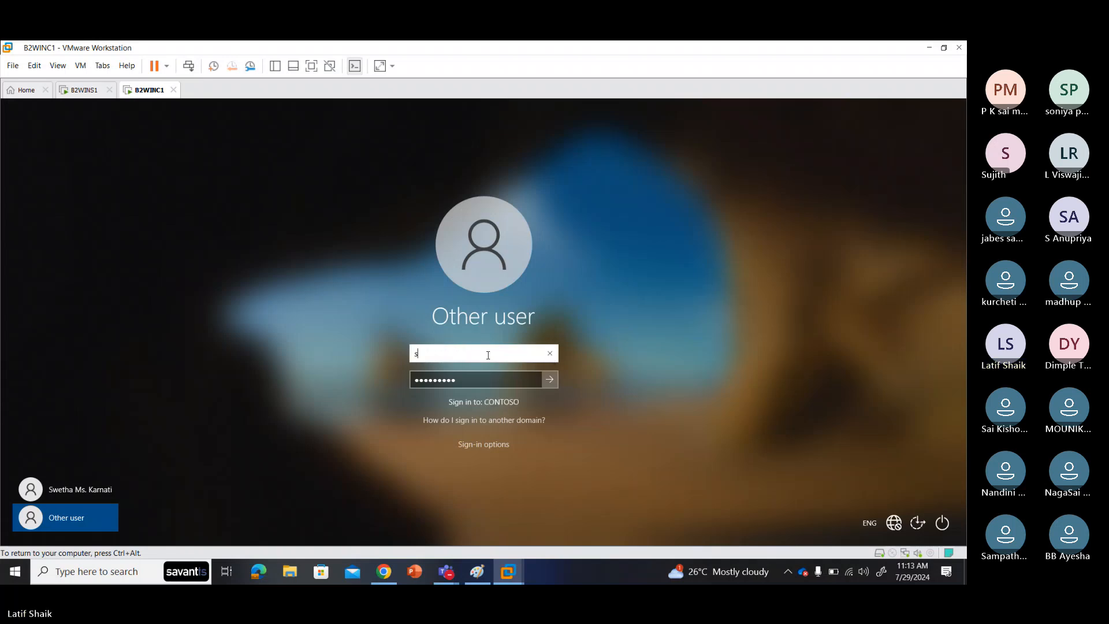
{"action": "type", "text": "oniya@contoso.co,"}
{"action": "key", "text": "BackSpace"}
{"action": "type", "text": "m"}
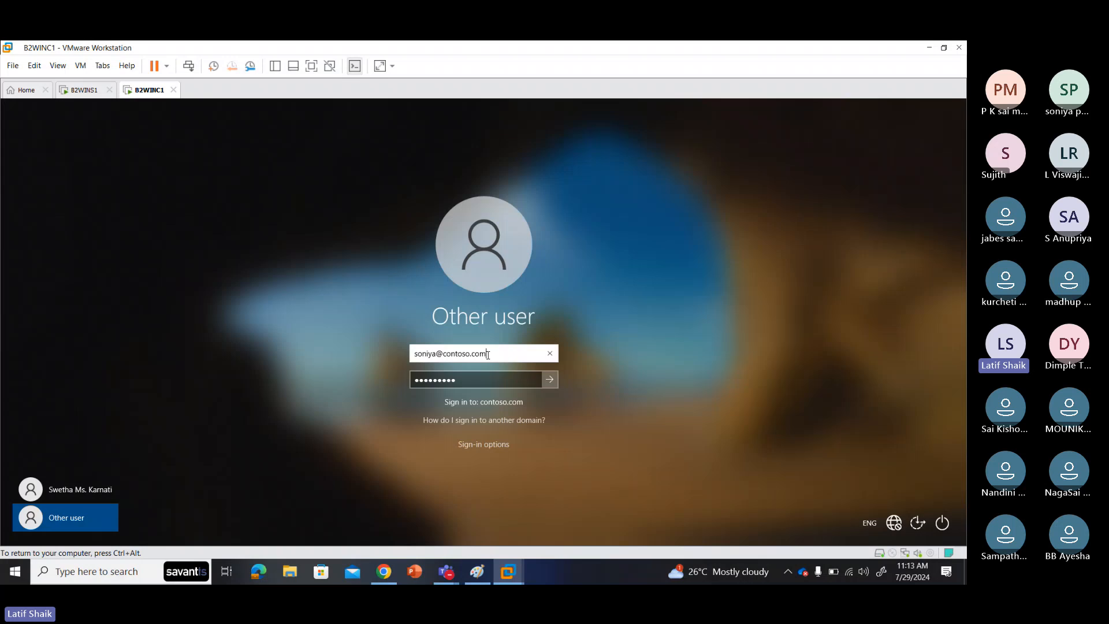
{"action": "left_click_drag", "start_coordinate": [487, 354], "coordinate": [436, 353]}
{"action": "key", "text": "BackSpace"}
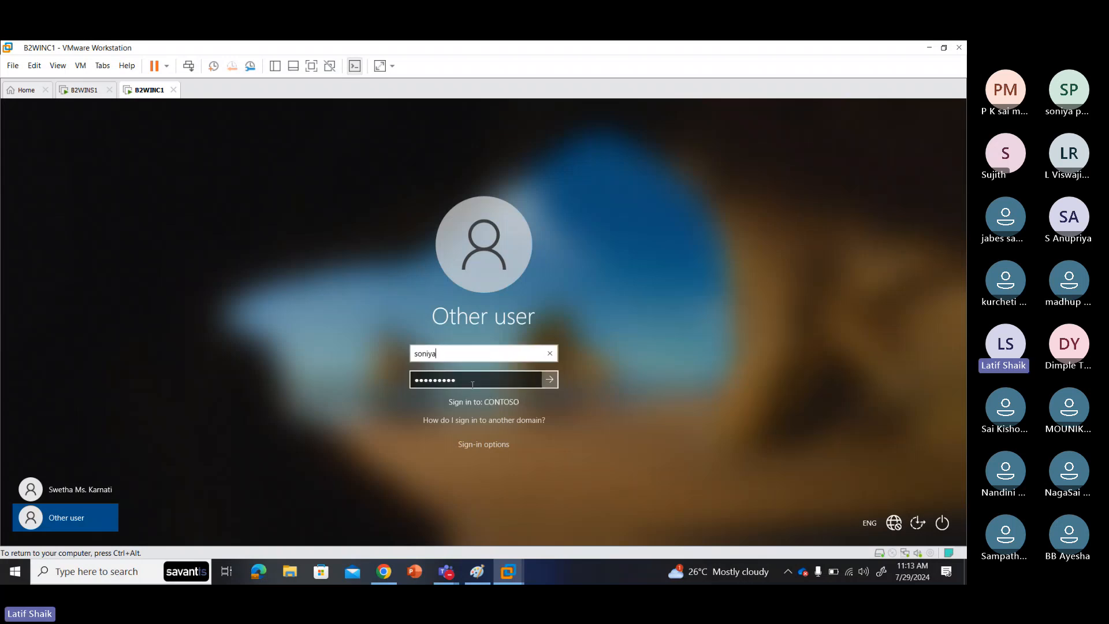
{"action": "key", "text": "Tab"}
Step: Submit the sign-in, accept the must-change prompt, and type the new password twice
{"action": "left_click", "coordinate": [553, 381]}
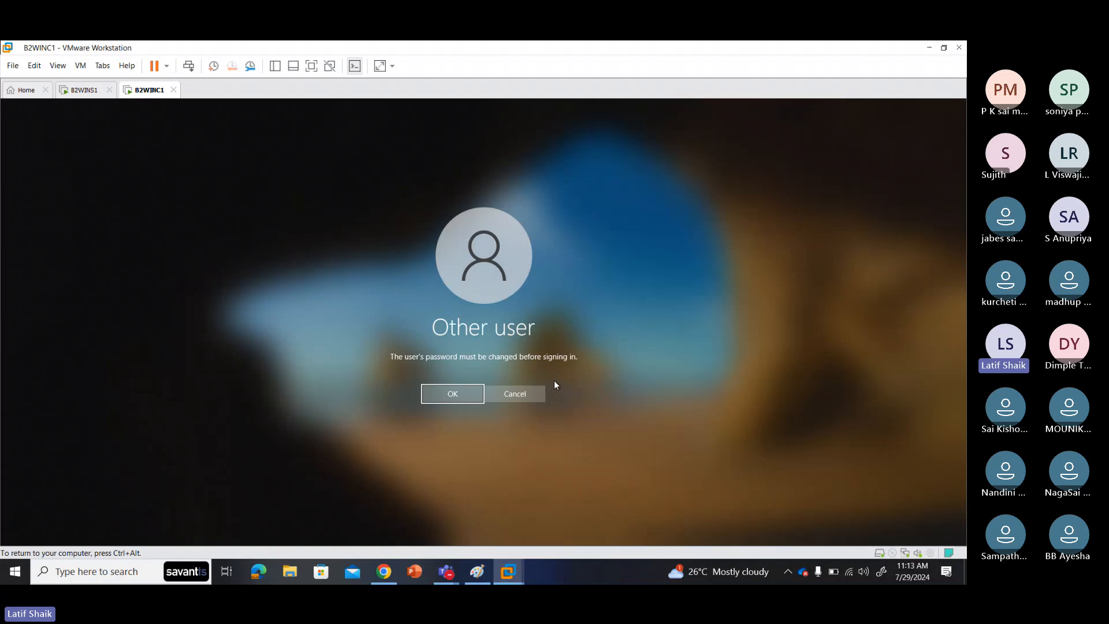
{"action": "left_click", "coordinate": [453, 393]}
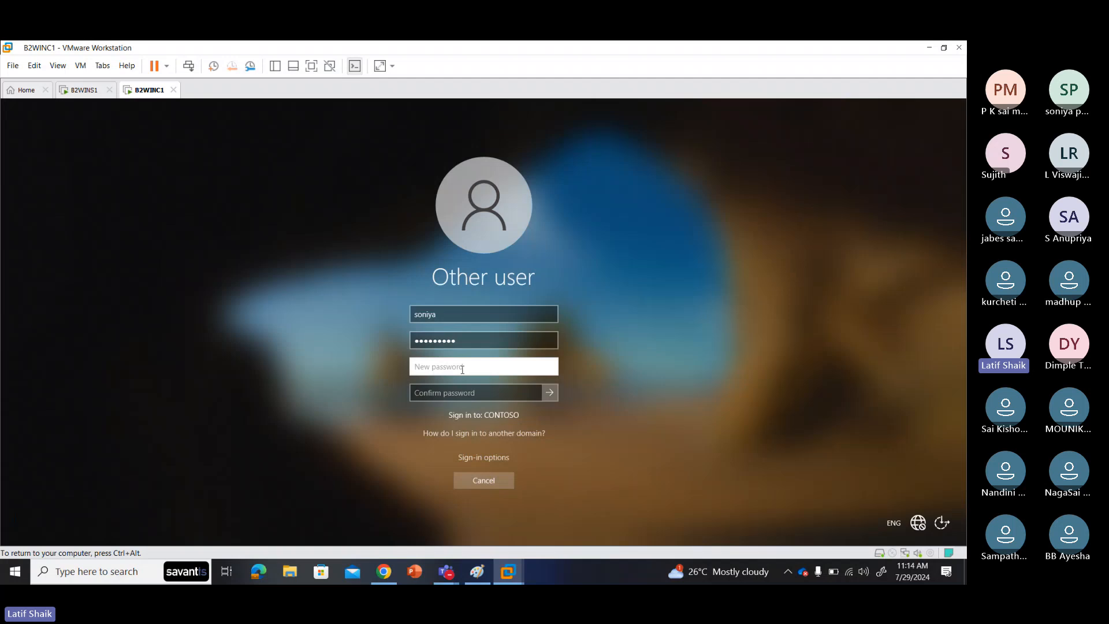
{"action": "type", "text": "Pa$$w0"}
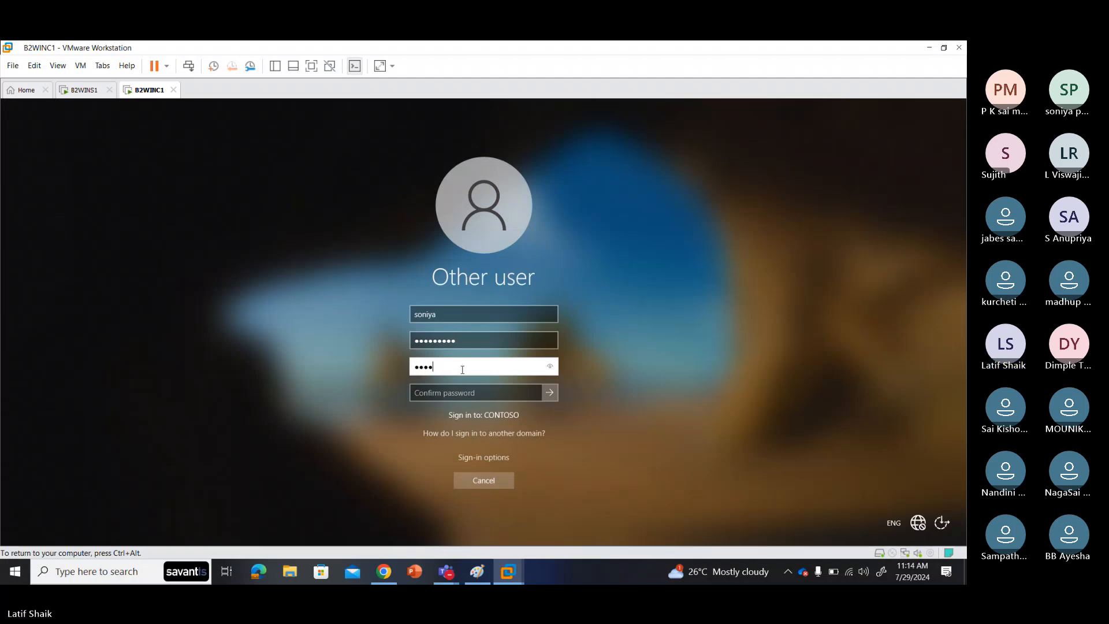
{"action": "type", "text": "rd12"}
{"action": "key", "text": "Tab"}
{"action": "type", "text": "Pa$$w"}
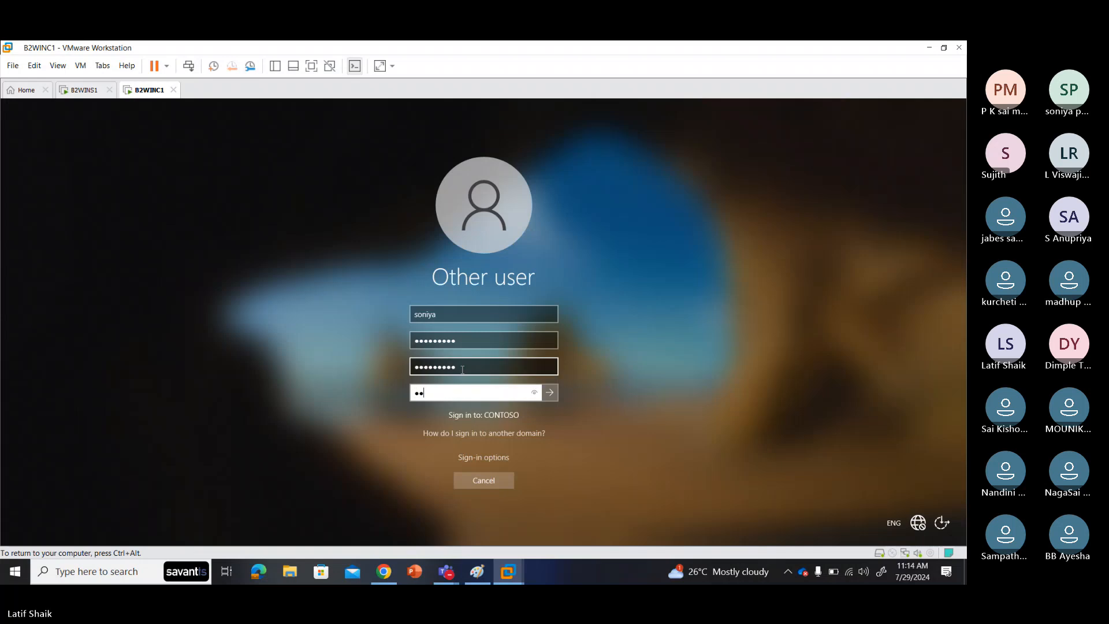
{"action": "type", "text": "0rd12"}
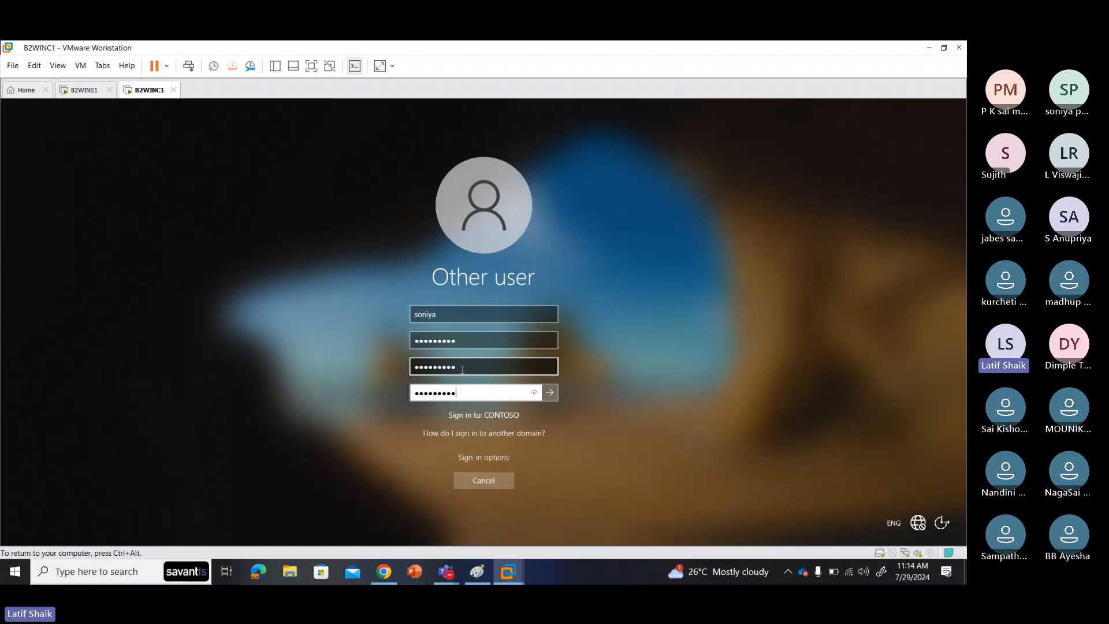
{"action": "left_click", "coordinate": [533, 394]}
Step: Submit the new password, acknowledge the change, and wait while first-sign-in setup runs
{"action": "left_click", "coordinate": [550, 392]}
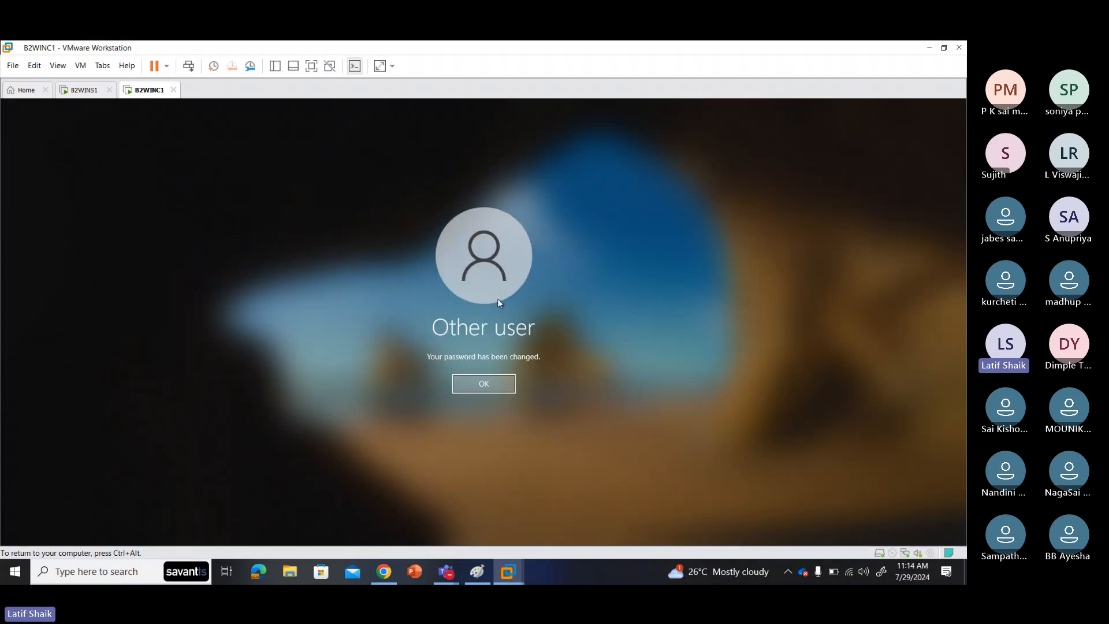
{"action": "left_click", "coordinate": [494, 387]}
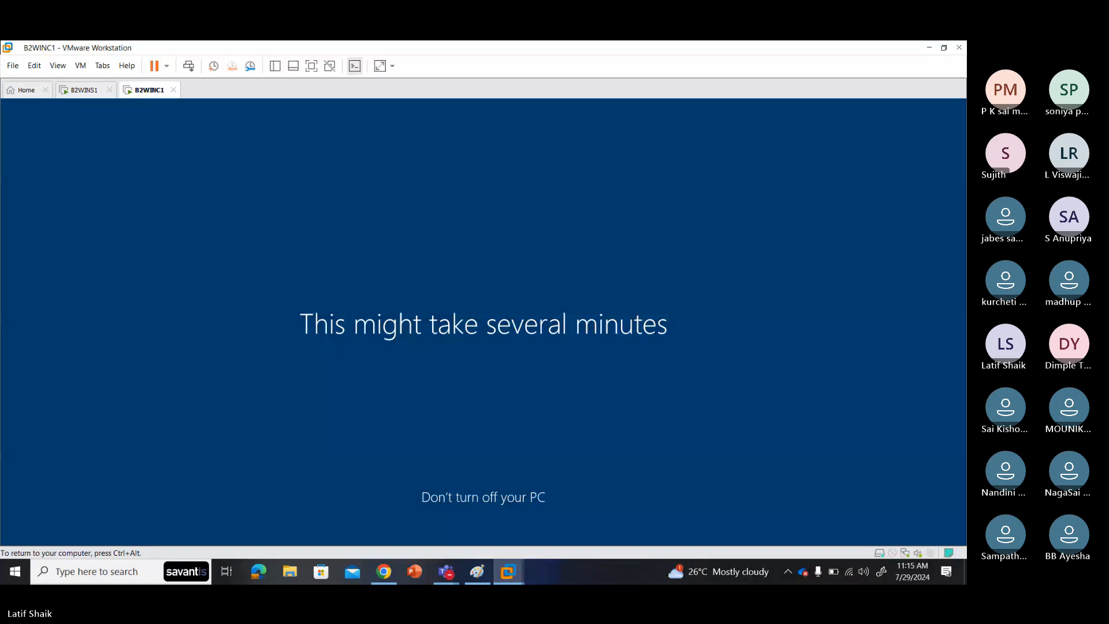
{"action": "key", "text": "ctrl+alt"}
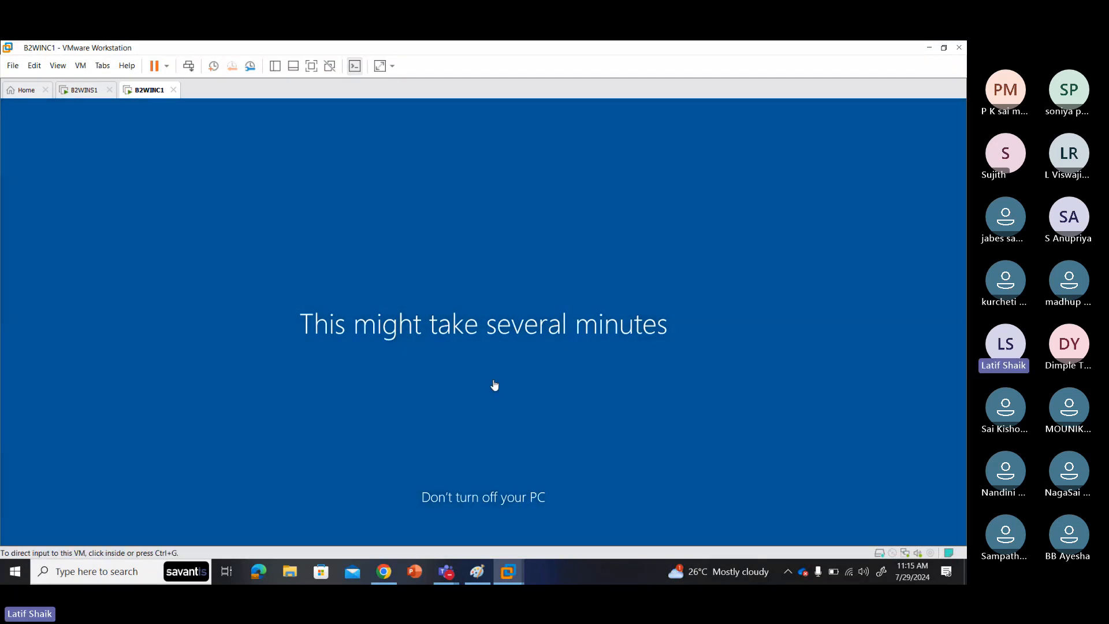
{"action": "left_click", "coordinate": [496, 387]}
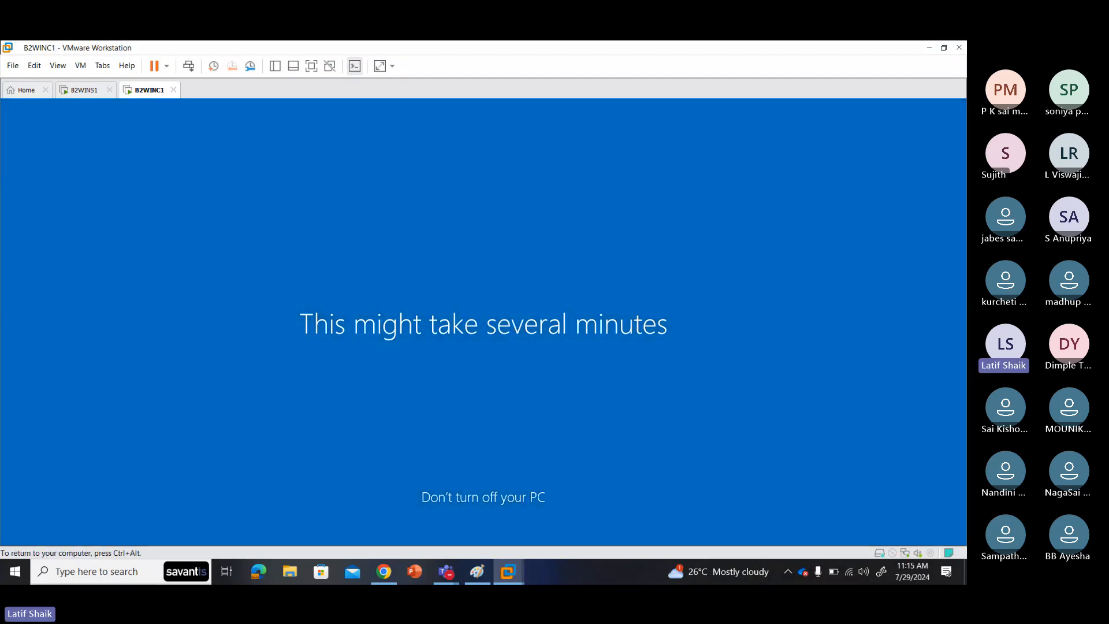